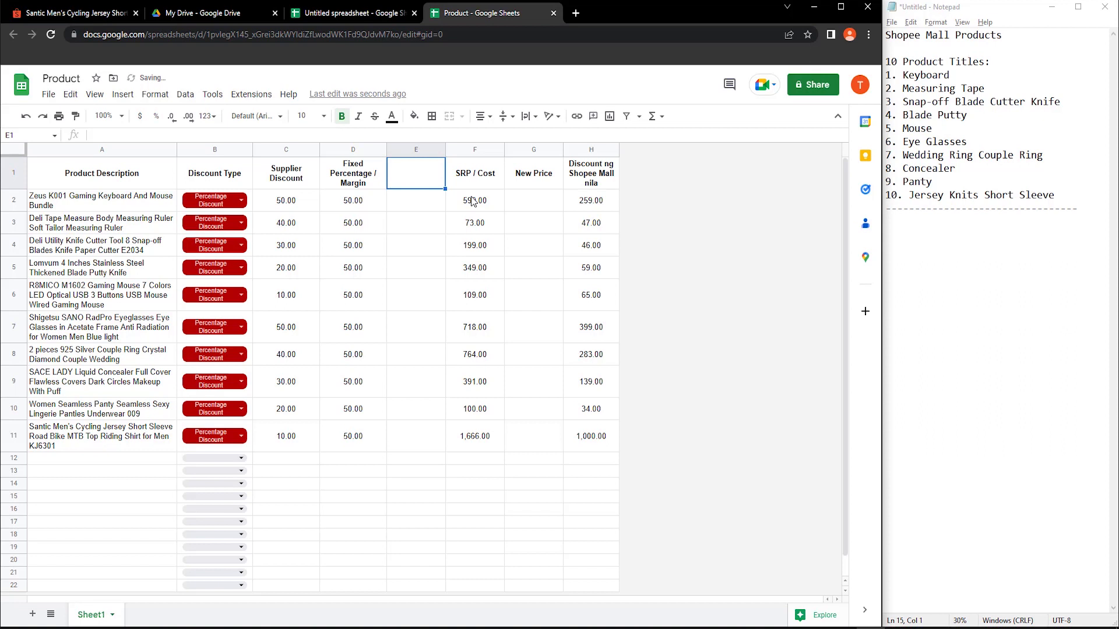
# Label the empty header cell in column E as Markup.
pyautogui.press('Return')
pyautogui.press('Left')
# In the Notepad notes, add the heading "Markup Formula" below the dashed line with "Margin/100" beneath it.
pyautogui.click(953, 221)
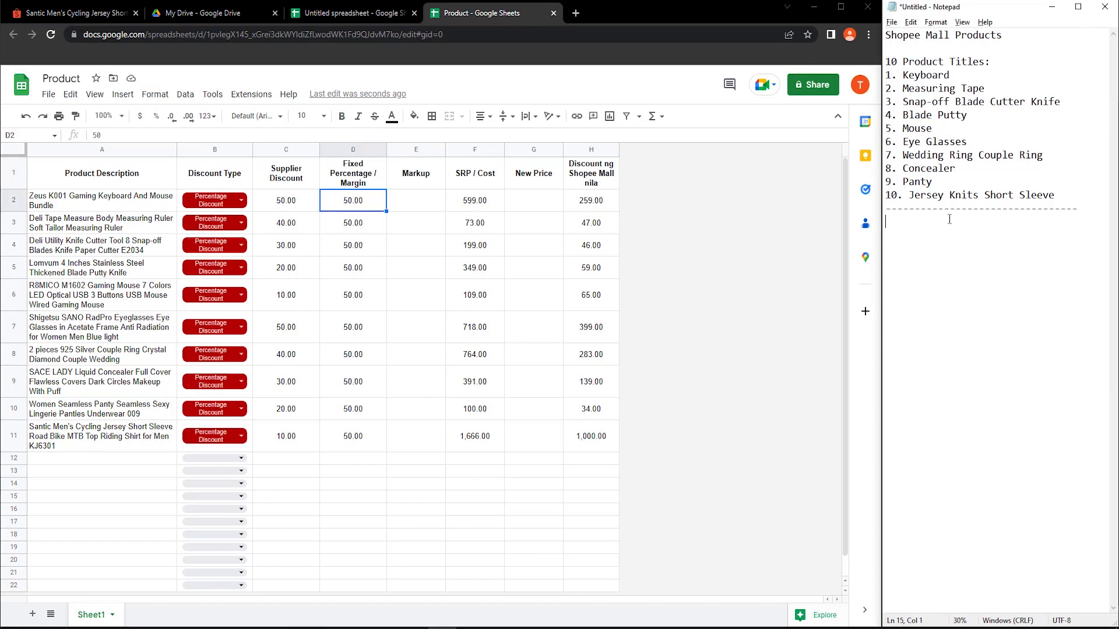
pyautogui.write('M<a')
pyautogui.press('BackSpace')
pyautogui.press('BackSpace')
pyautogui.write('arkup ')
pyautogui.write('Formula ')
pyautogui.write('Margin')
pyautogui.write('/100')
pyautogui.click(972, 221)
pyautogui.press('Return')
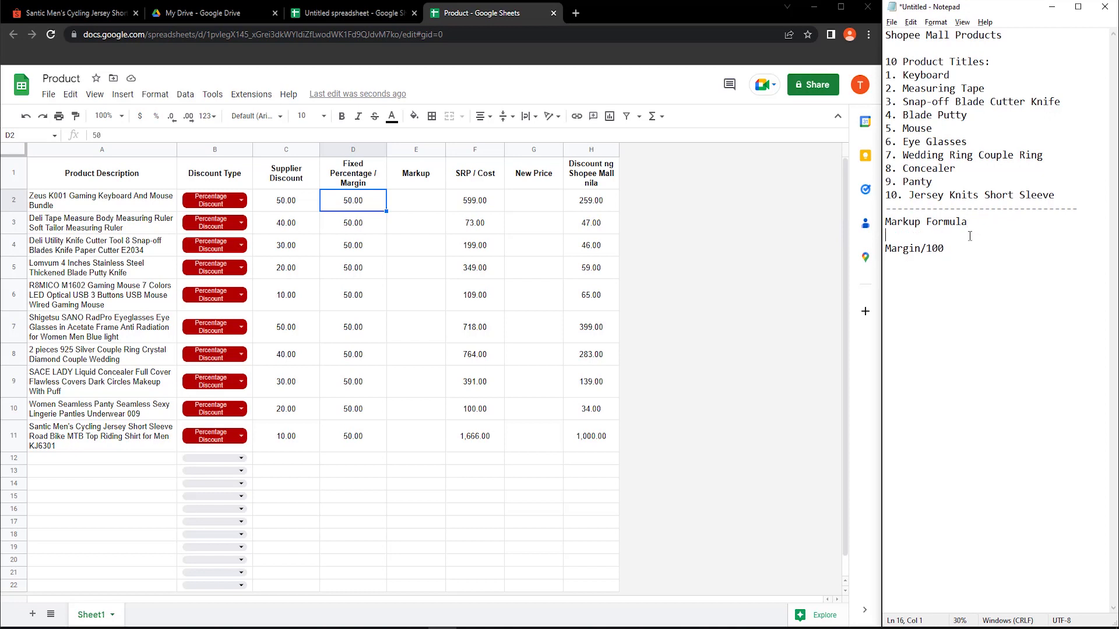
# Complete the noted markup formula with a dashed fraction line, the denominator "1-Margin" and the multiplier "x 100".
pyautogui.press('Return')
pyautogui.write('---------- ')
pyautogui.write('1-Margin')
pyautogui.press('Up')
pyautogui.press('Right')
pyautogui.write('x 100')
# In the spreadsheet, start the Markup formula in E2 with the parenthesized numerator =($D$2:$D/100).
pyautogui.click(429, 198)
pyautogui.write('=')
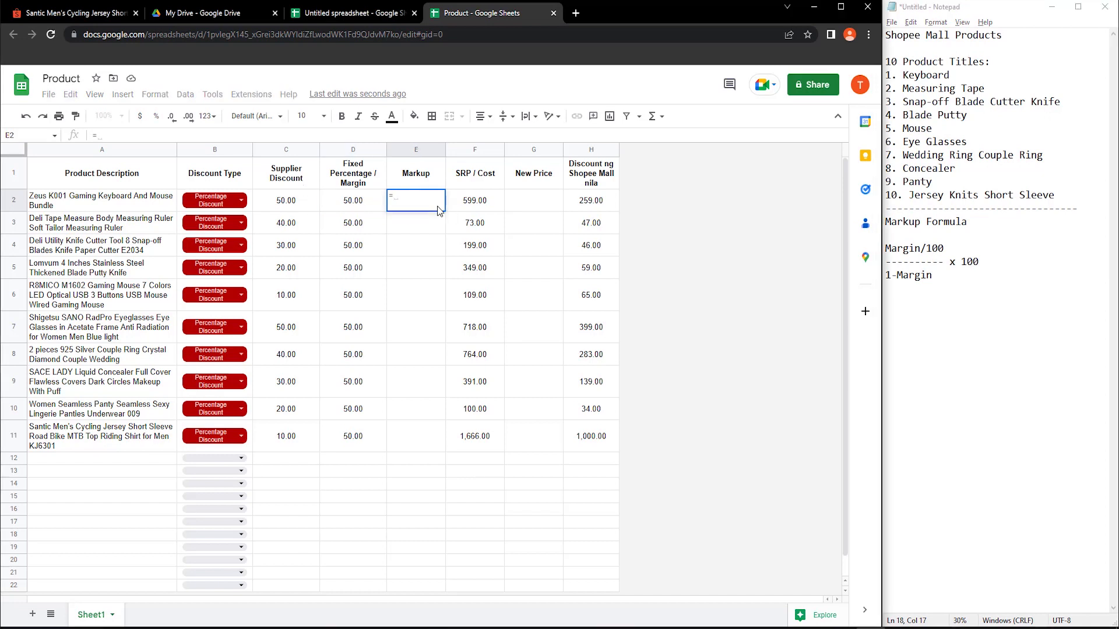
pyautogui.write('D2')
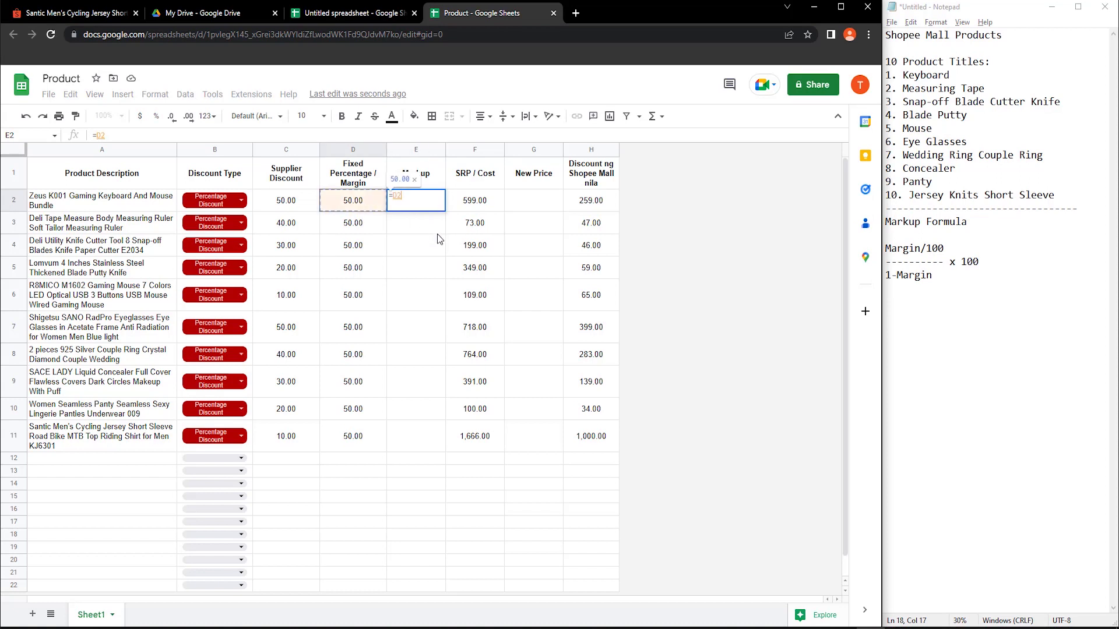
pyautogui.press('F4')
pyautogui.write(':$D')
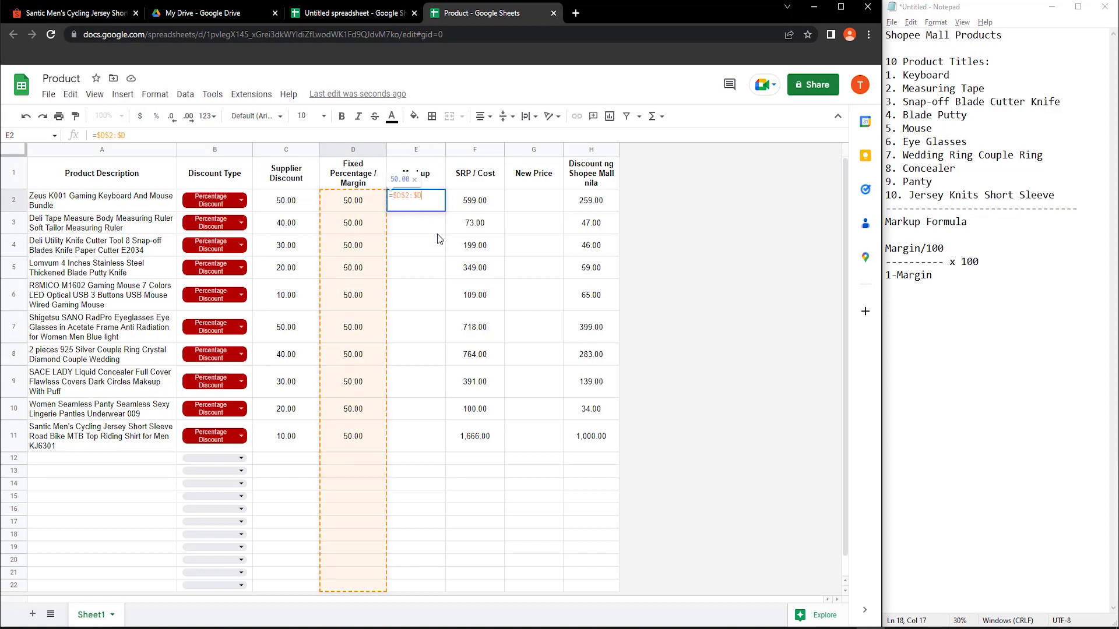
pyautogui.write('/100')
pyautogui.moveTo(393, 196); pyautogui.dragTo(462, 197)
pyautogui.hotkey('ctrl', 'c')
pyautogui.press('BackSpace')
pyautogui.write('()')
pyautogui.hotkey('ctrl', 'v')
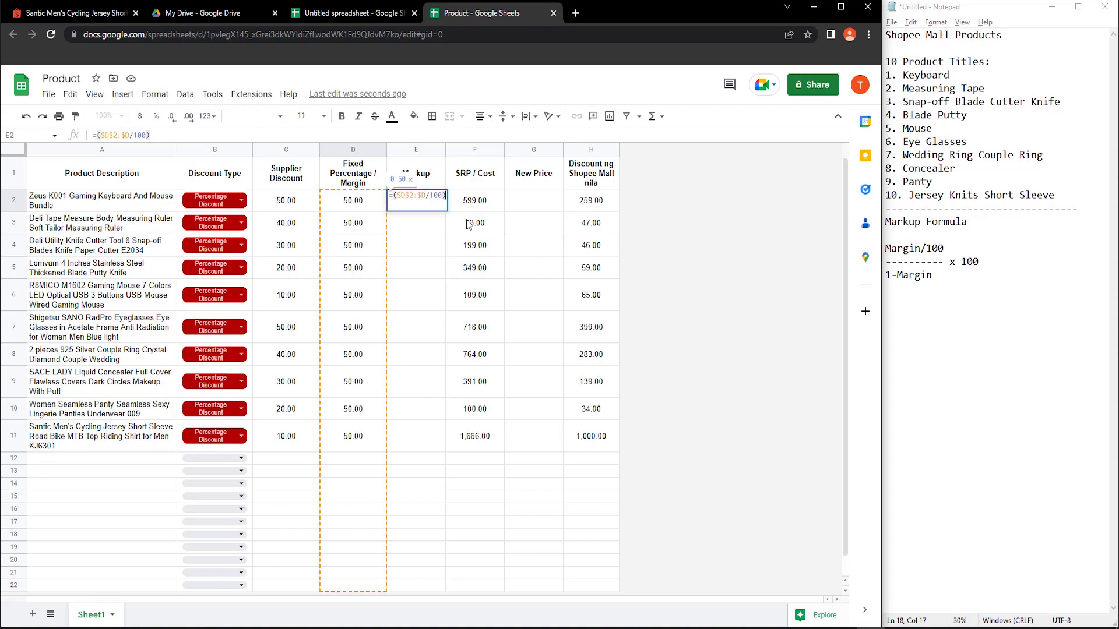
# Append the divisor /(1-($D$2:$D/100)) to the Markup formula in E2.
pyautogui.write('/')
pyautogui.press('BackSpace')
pyautogui.write('/(1-')
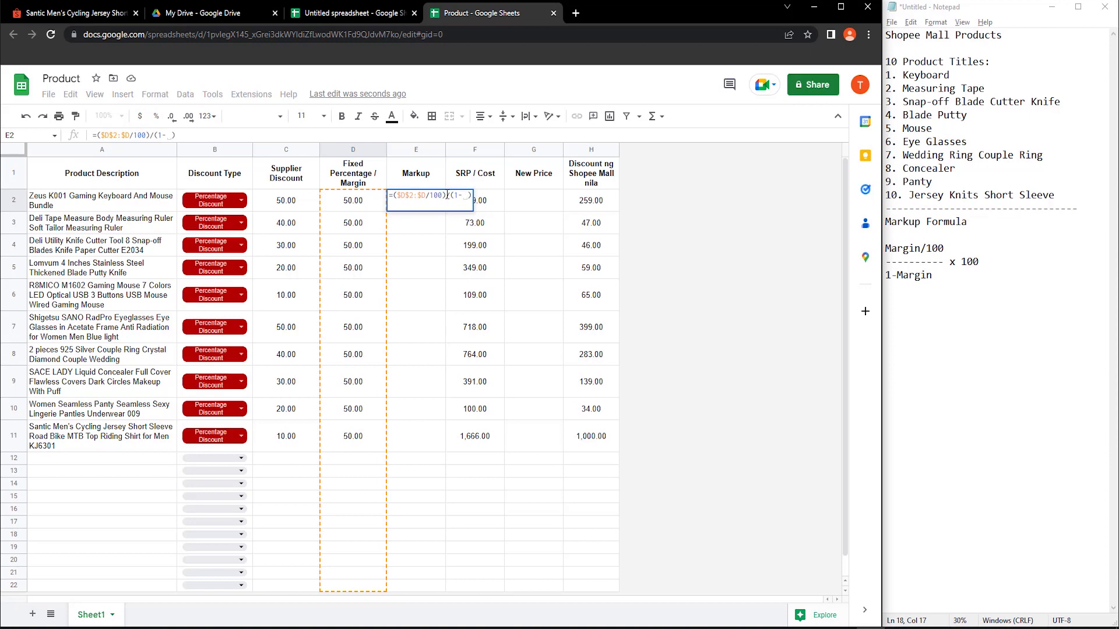
pyautogui.moveTo(447, 195); pyautogui.dragTo(397, 198)
pyautogui.hotkey('ctrl', 'c')
pyautogui.click(464, 196)
pyautogui.hotkey('ctrl', 'v')
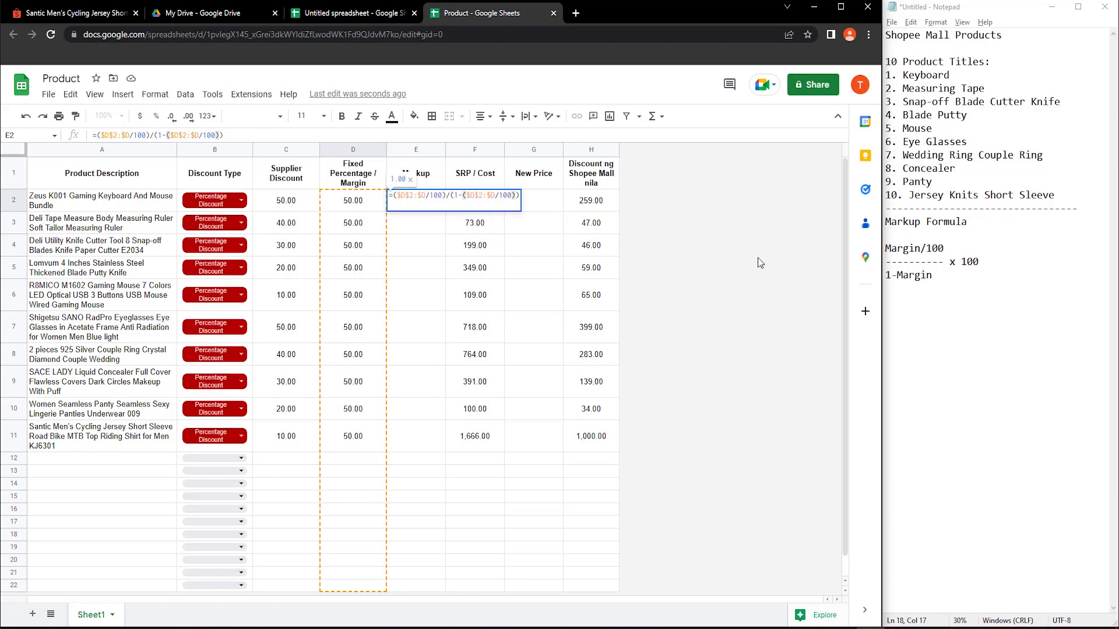
pyautogui.moveTo(394, 195); pyautogui.dragTo(577, 200)
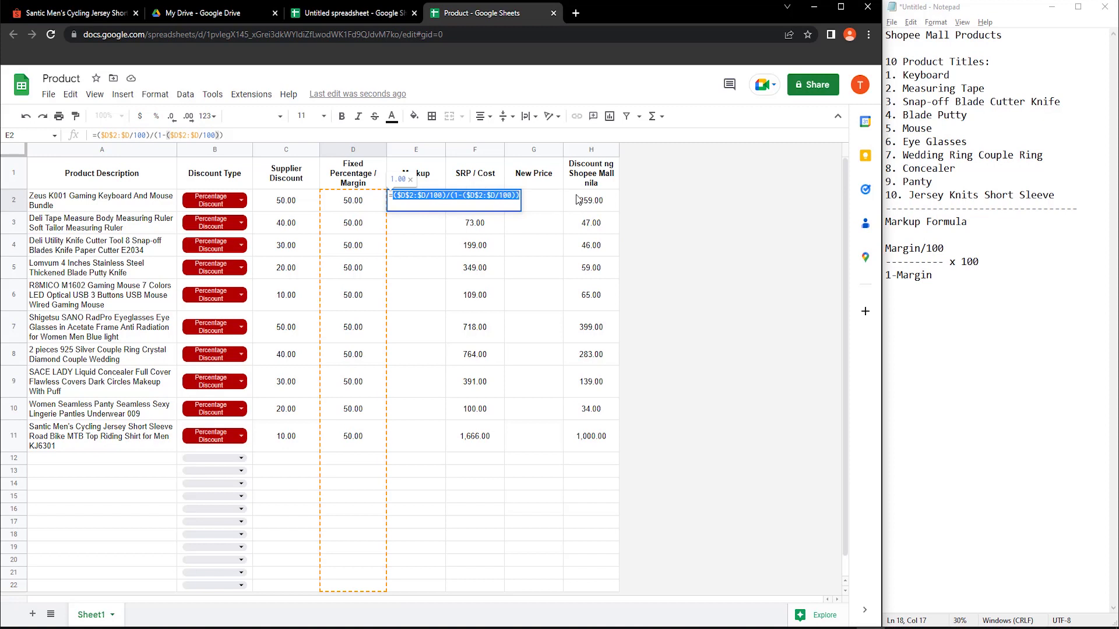
pyautogui.press('BackSpace')
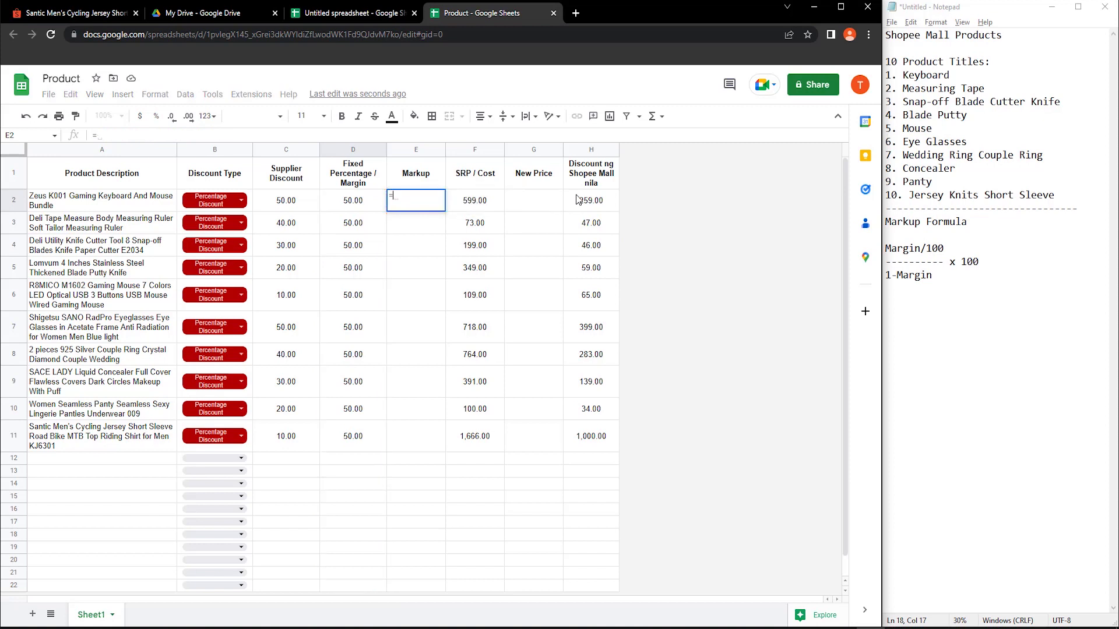
pyautogui.hotkey('ctrl', 'v')
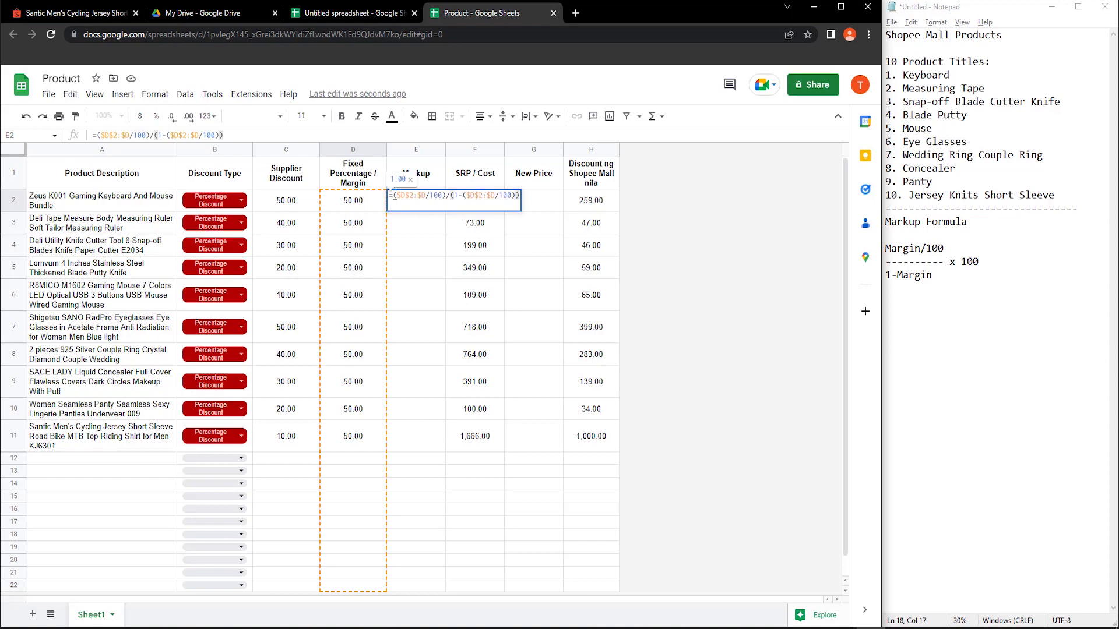
# Enclose the whole E2 fraction in outer parentheses, multiply it by 100 and commit the formula.
pyautogui.moveTo(394, 195); pyautogui.dragTo(604, 198)
pyautogui.press('BackSpace')
pyautogui.write('()')
pyautogui.hotkey('ctrl', 'v')
pyautogui.press('Right')
pyautogui.write('*')
pyautogui.write('100')
pyautogui.press('Return')
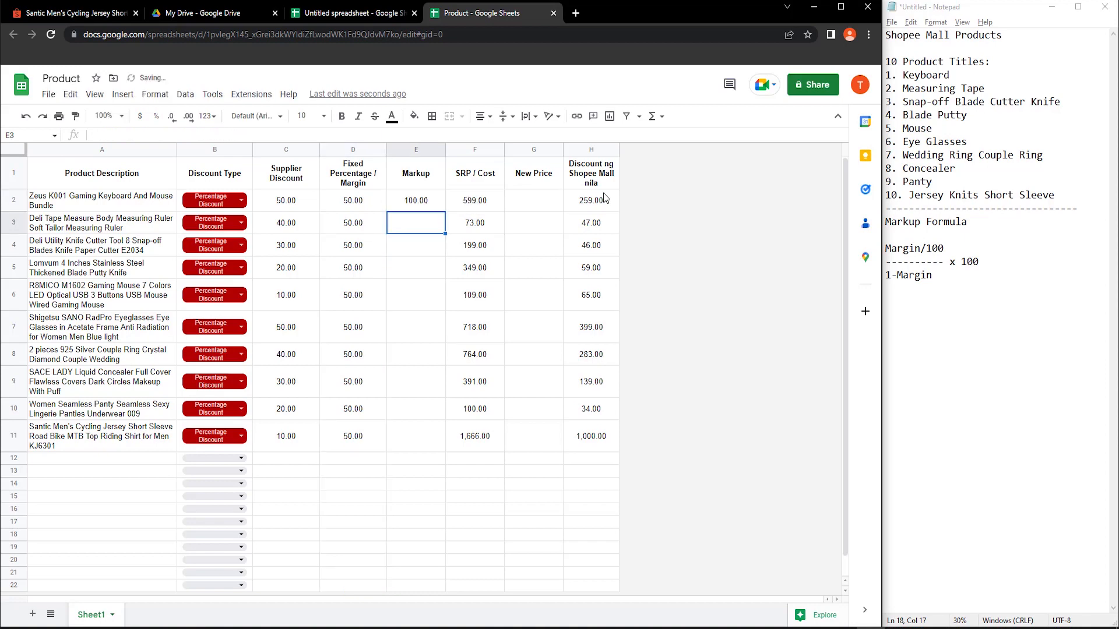
# Test the Markup formula by setting the first product's margin in D2 to 60 and to 70.
pyautogui.click(420, 200)
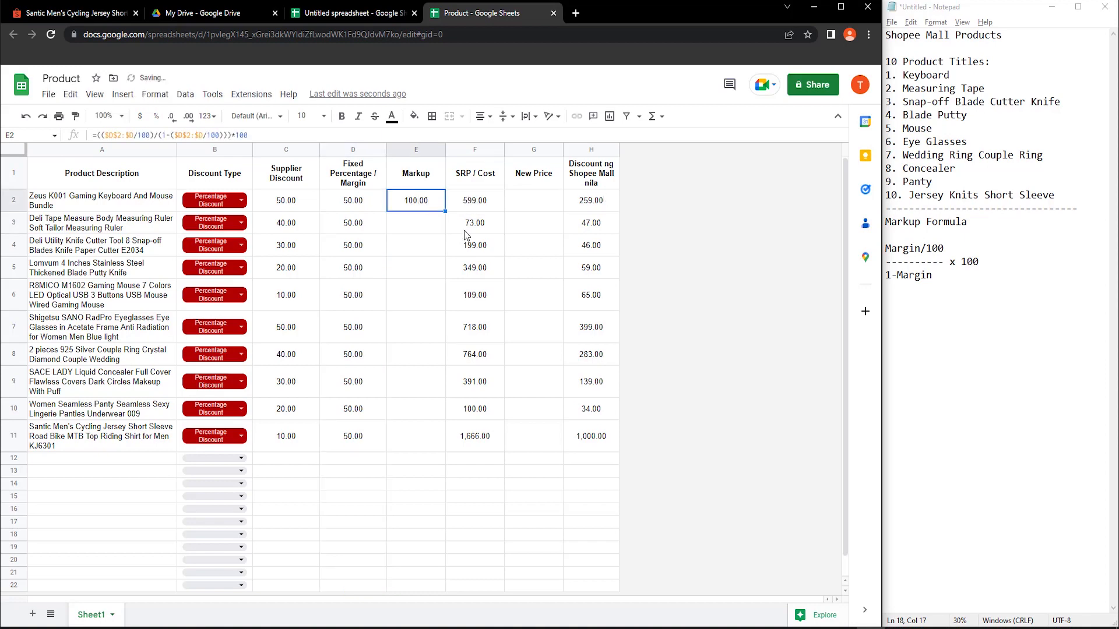
pyautogui.click(353, 207)
pyautogui.write('60')
pyautogui.press('Return')
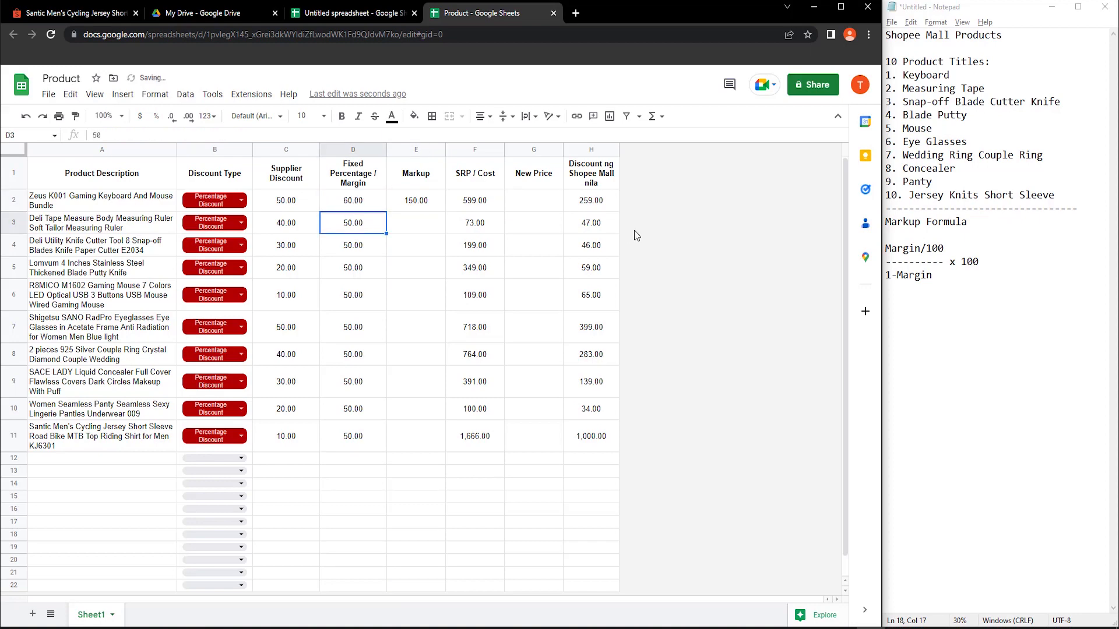
pyautogui.press('Up')
pyautogui.write('70')
pyautogui.press('Return')
pyautogui.press('Up')
pyautogui.press('Right')
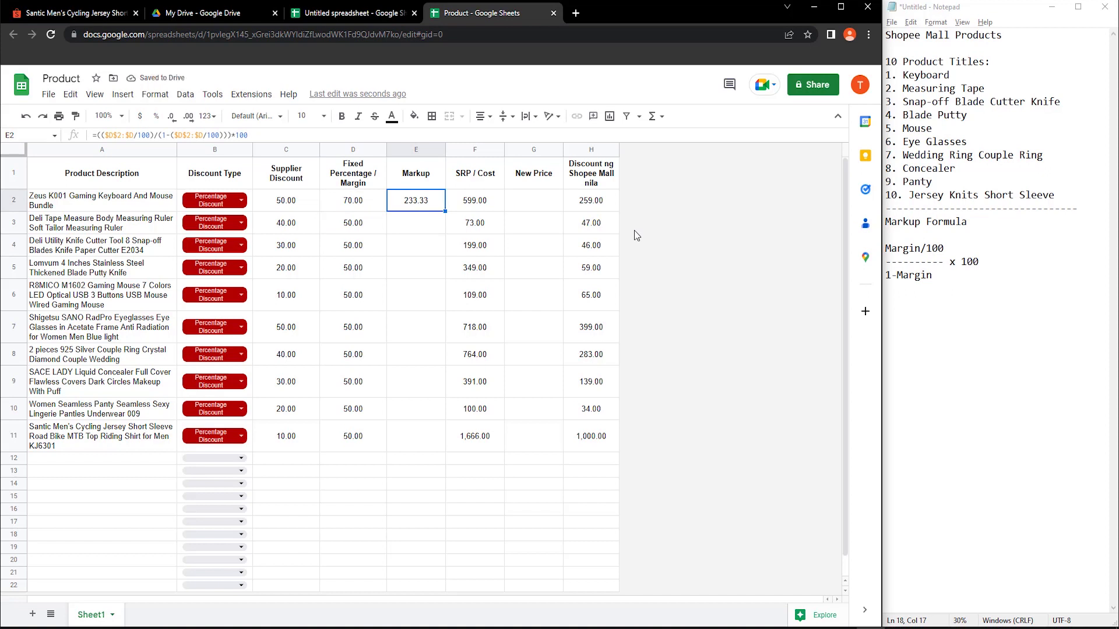
# Test the Markup formula with margins of 80 and 90 in D2.
pyautogui.press('Left')
pyautogui.write('80')
pyautogui.press('Return')
pyautogui.press('Up')
pyautogui.write('90')
pyautogui.press('Return')
pyautogui.press('Up')
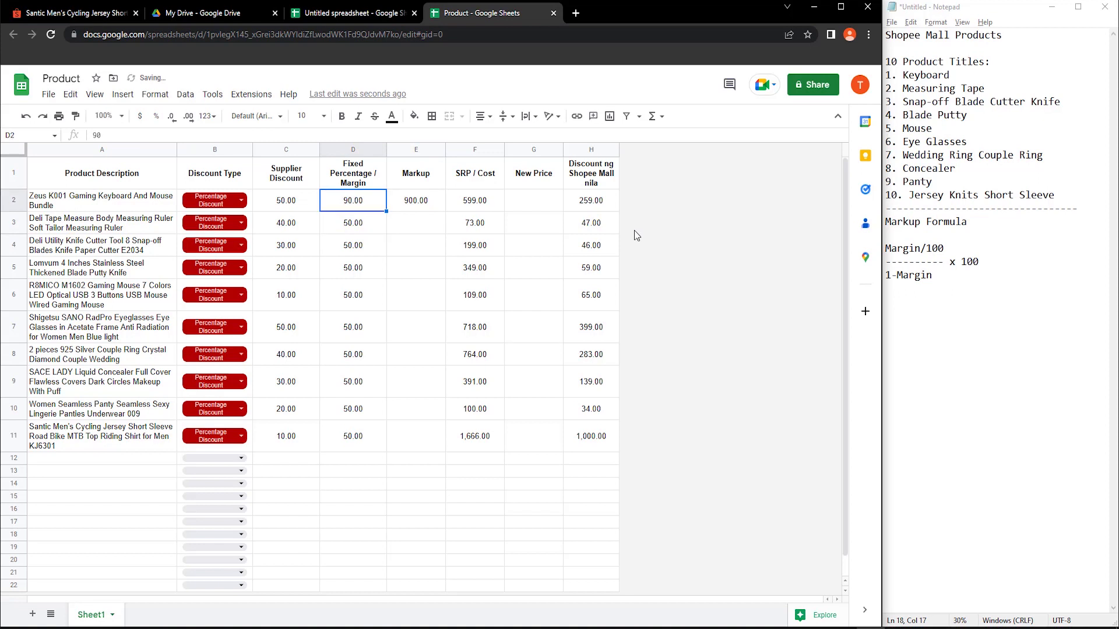
# Test the Markup formula with margins of 95 and 100 in D2.
pyautogui.write('95')
pyautogui.press('Return')
pyautogui.press('Up')
pyautogui.write('100')
pyautogui.press('Return')
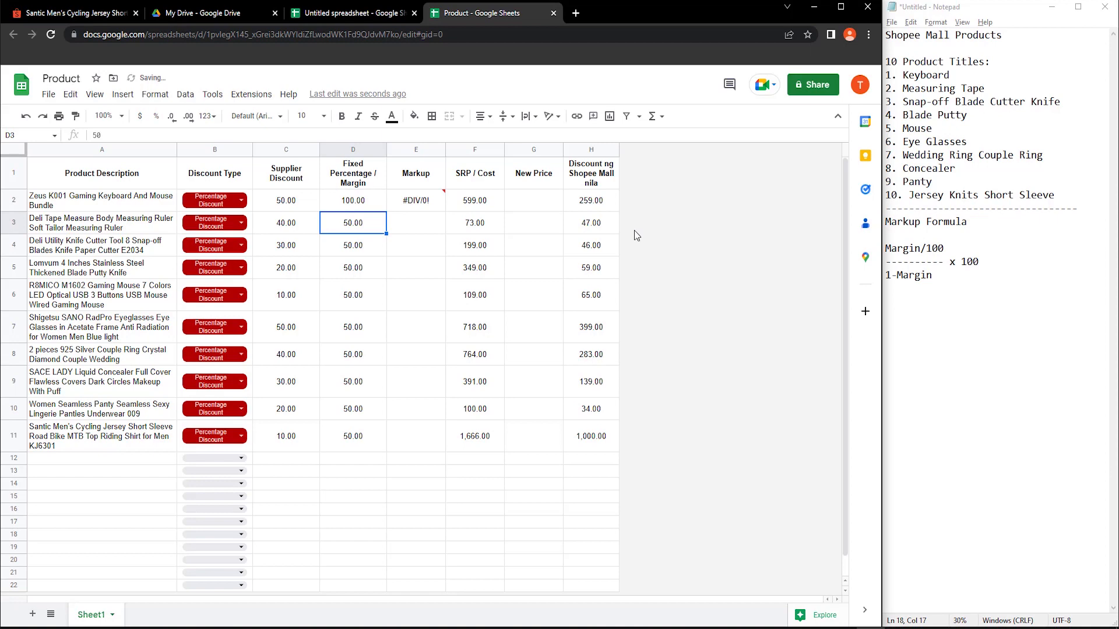
pyautogui.press('Up')
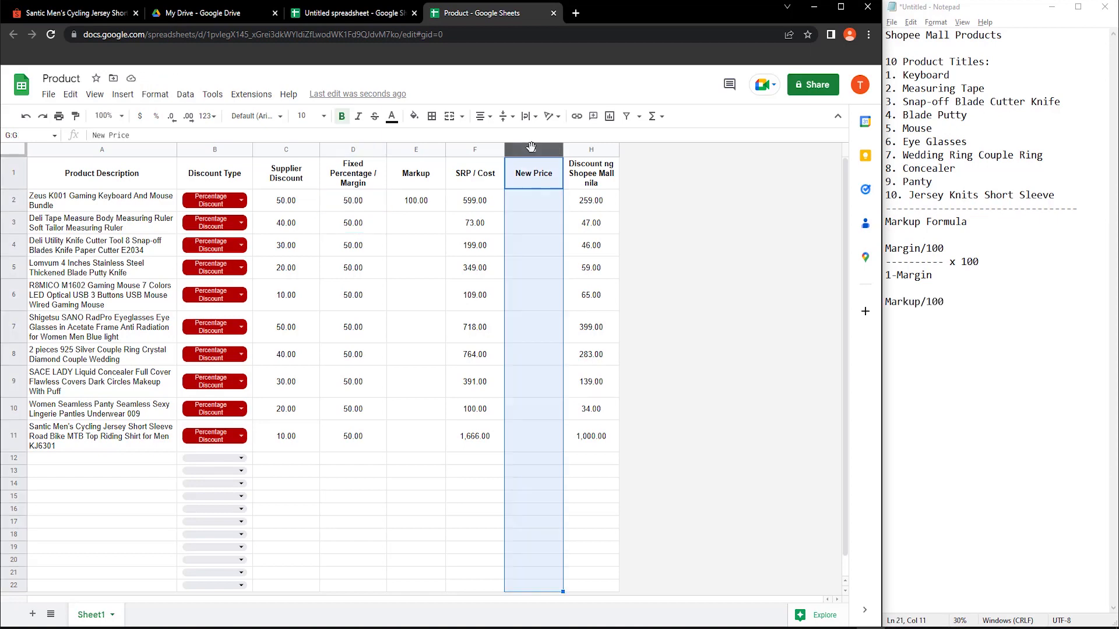
# Insert a column between SRP / Cost and New Price and give it the header Purchase Price.
pyautogui.rightClick(533, 150)
pyautogui.click(647, 271)
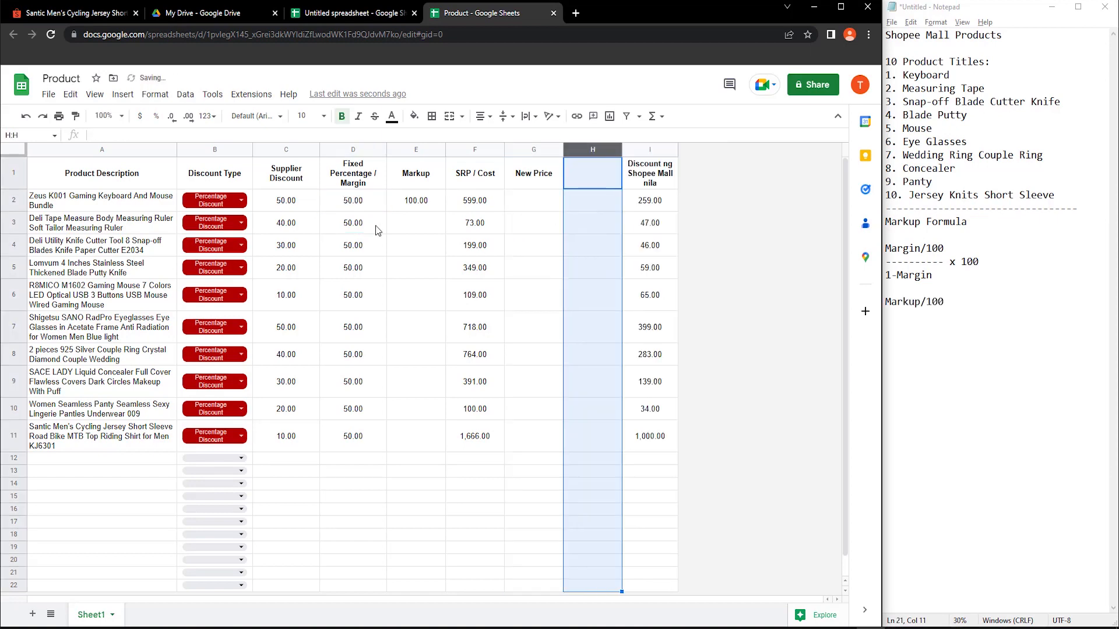
pyautogui.rightClick(547, 151)
pyautogui.click(588, 252)
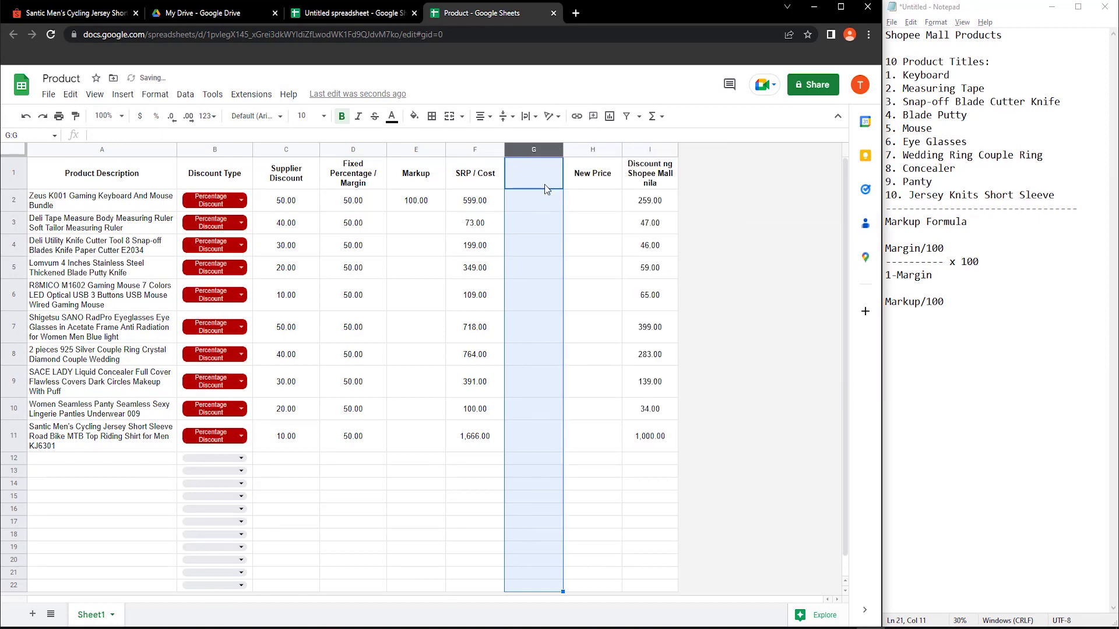
pyautogui.click(544, 184)
pyautogui.write('Purchase Price')
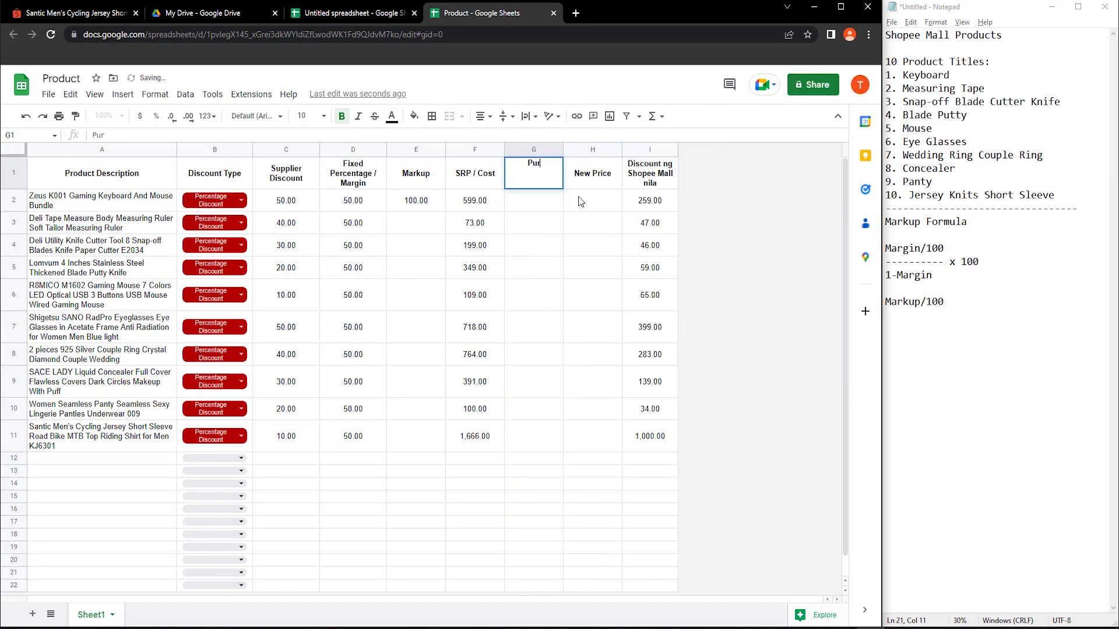
pyautogui.press('Return')
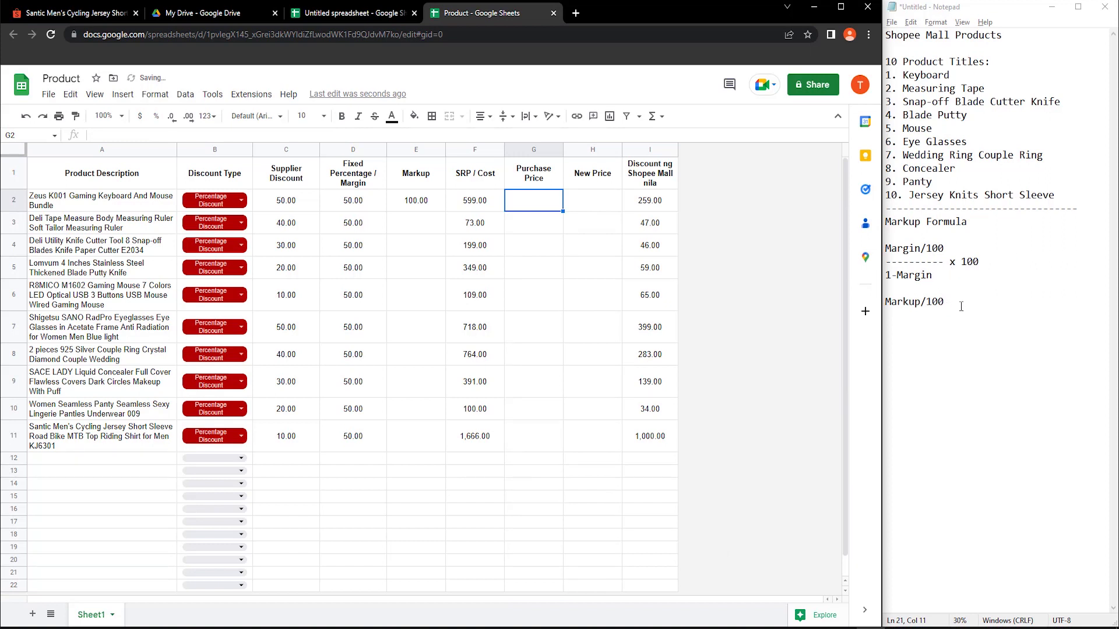
# In the Notepad notes, replace the Markup/100 line with a dashed separator, the heading "Purchase Price" and the formula "(srp/100)*Supplier Discount".
pyautogui.moveTo(946, 301); pyautogui.dragTo(885, 302)
pyautogui.press('Return')
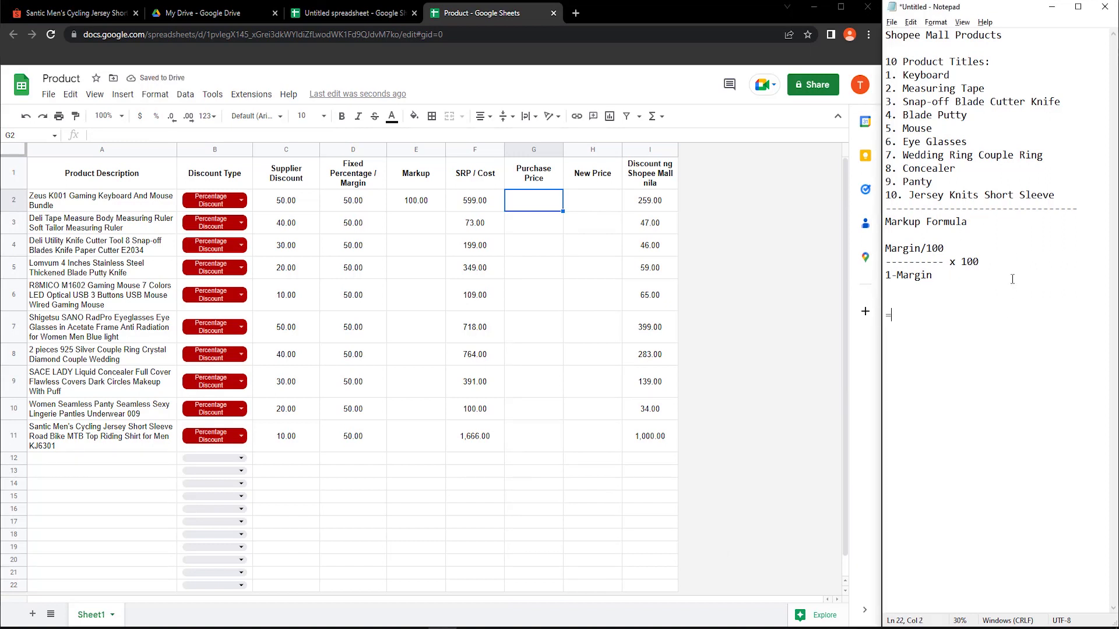
pyautogui.write('---------------------------------')
pyautogui.press('Return')
pyautogui.write('Purchase Price')
pyautogui.press('Return')
pyautogui.write('srp')
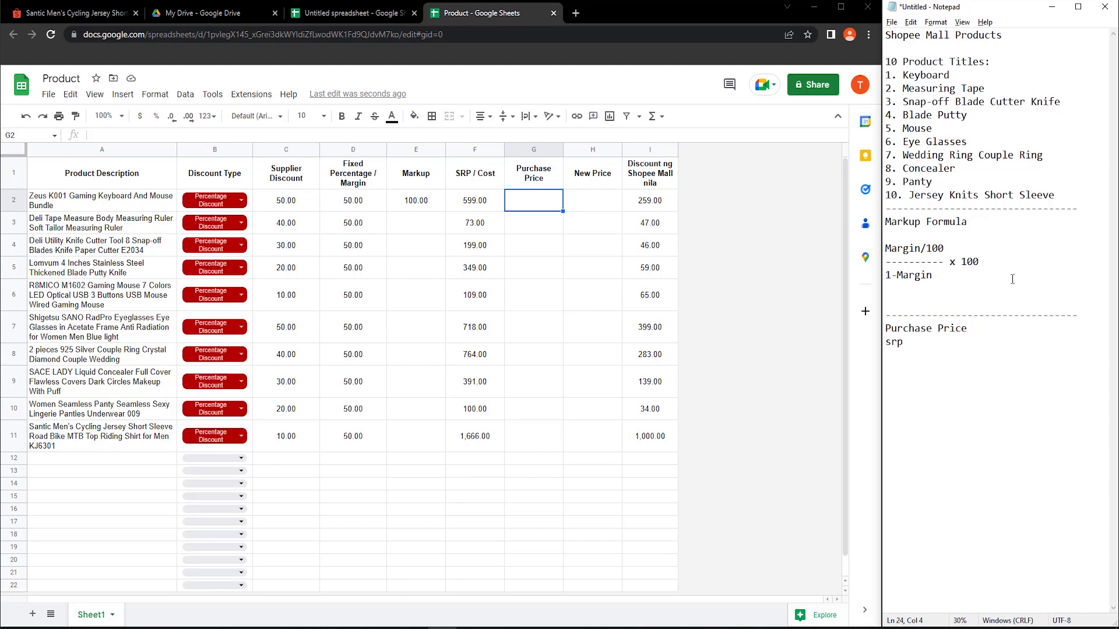
pyautogui.write('/100')
# In the spreadsheet, enter the Purchase Price formula =($F$2:$F/100)*$C$2:$C in G2, dismissing the suggested formula.
pyautogui.write('=')
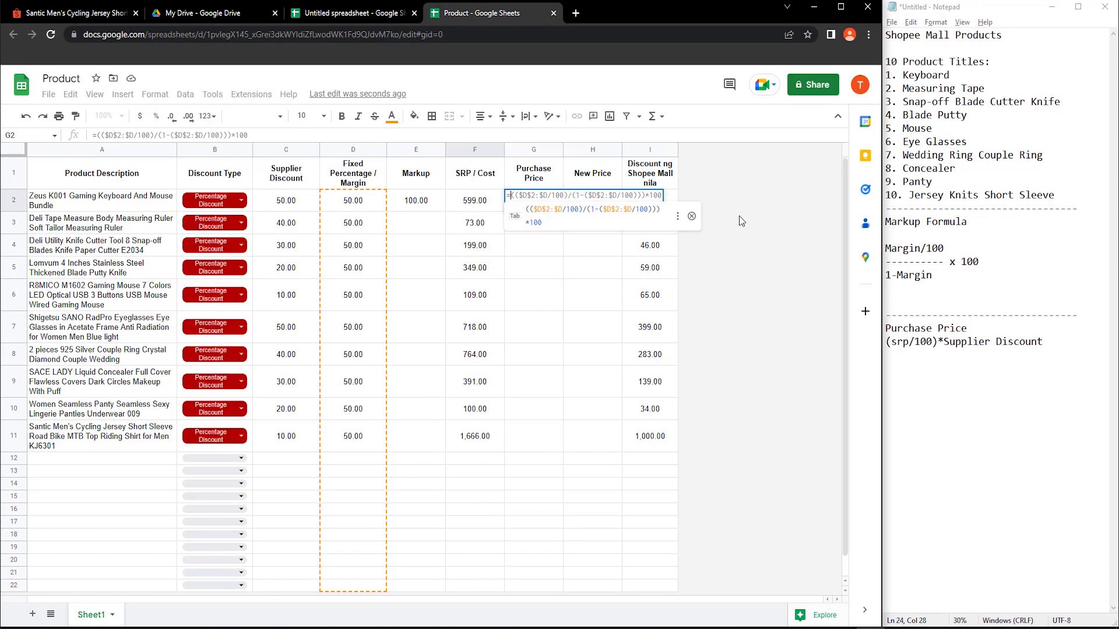
pyautogui.click(692, 216)
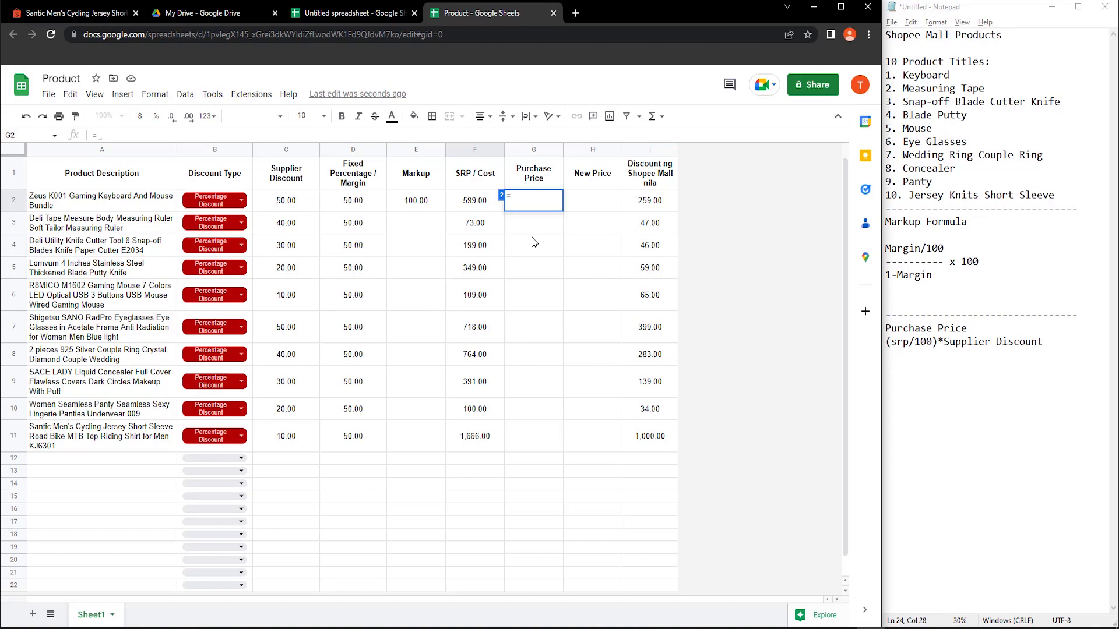
pyautogui.write('($F$2:$F/100)')
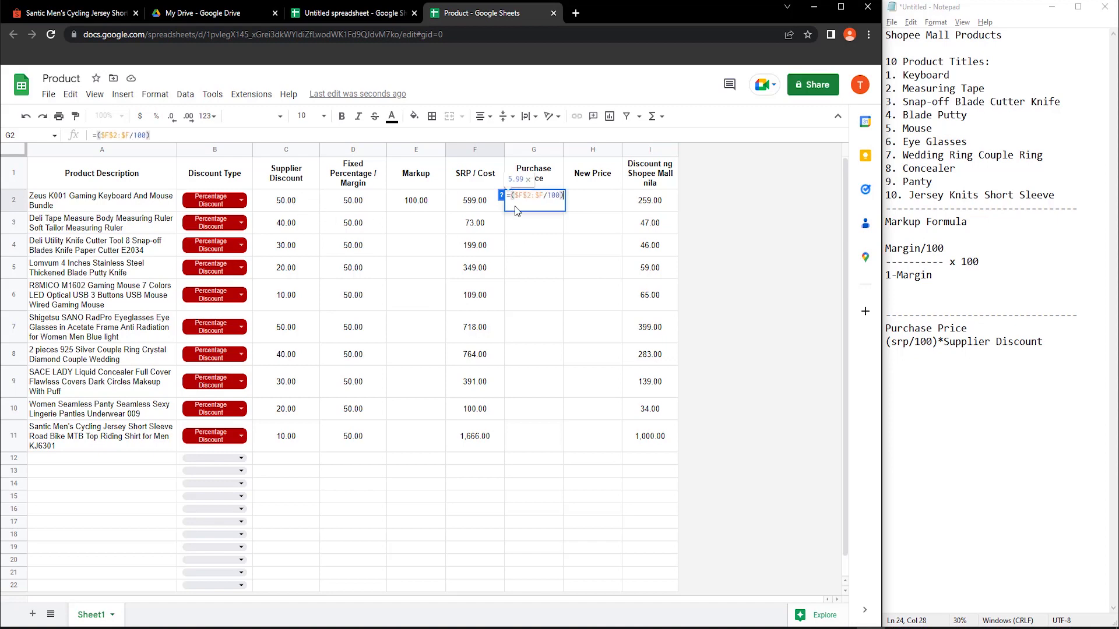
pyautogui.write('*')
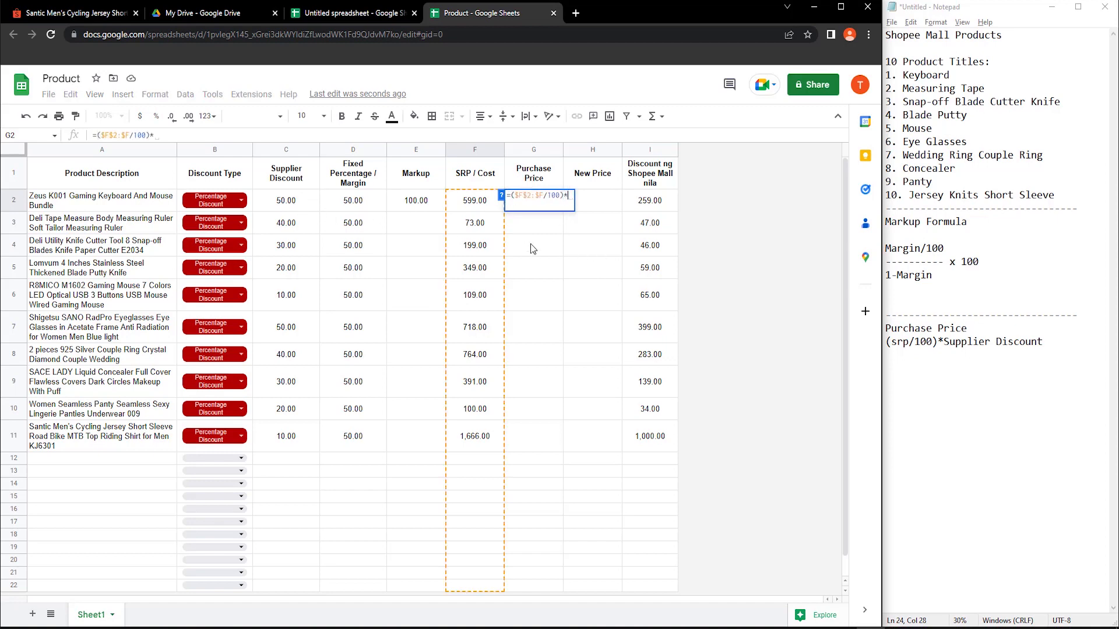
pyautogui.click(289, 200)
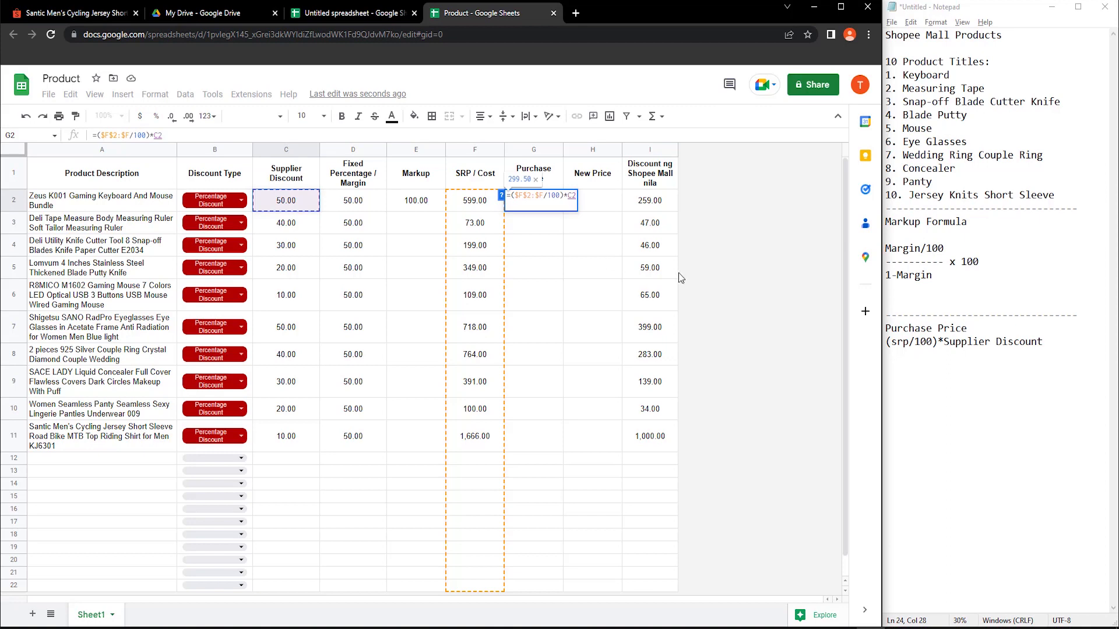
pyautogui.write(':C')
pyautogui.press('Return')
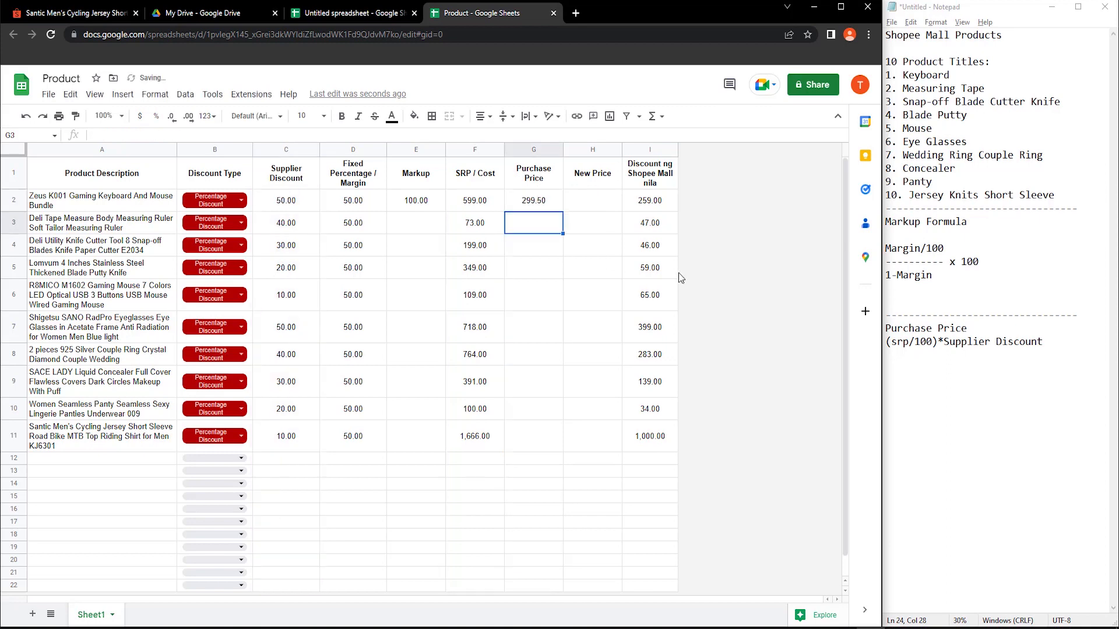
# Test the Purchase Price formula by setting the first product's Supplier Discount in C2 to 60.
pyautogui.click(532, 207)
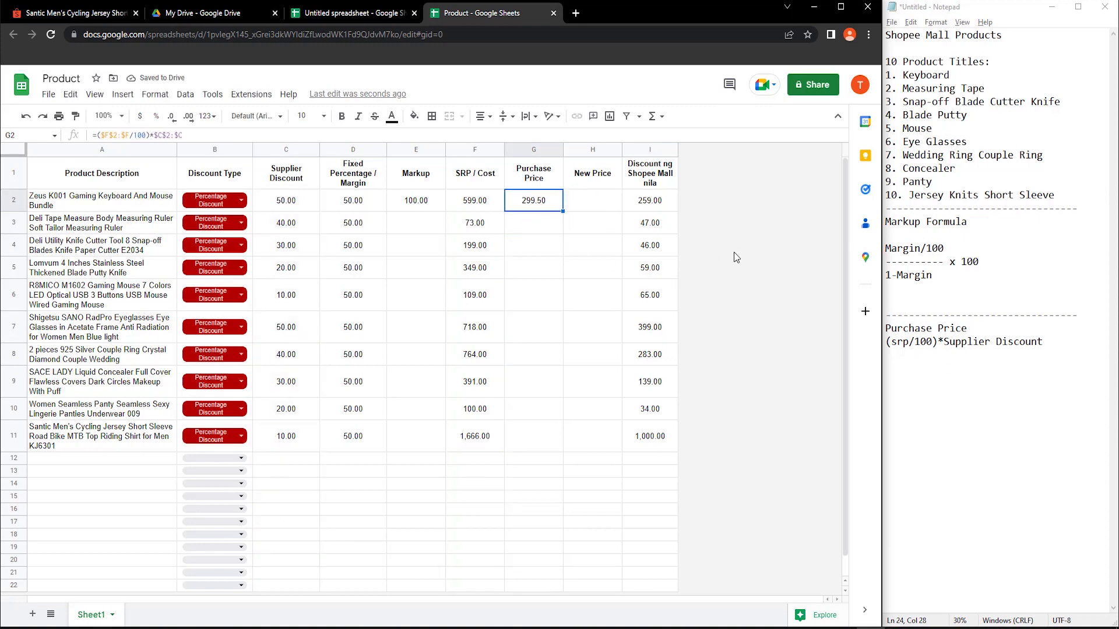
pyautogui.press('Left')
pyautogui.press('Left')
pyautogui.press('Left')
pyautogui.press('Left')
pyautogui.write('60')
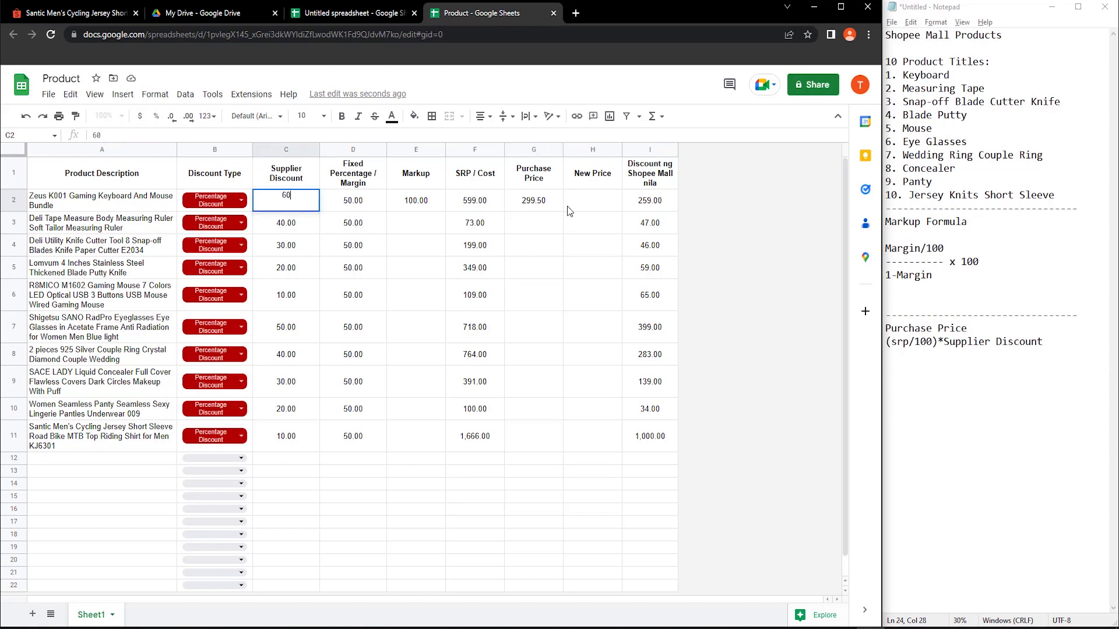
pyautogui.press('Return')
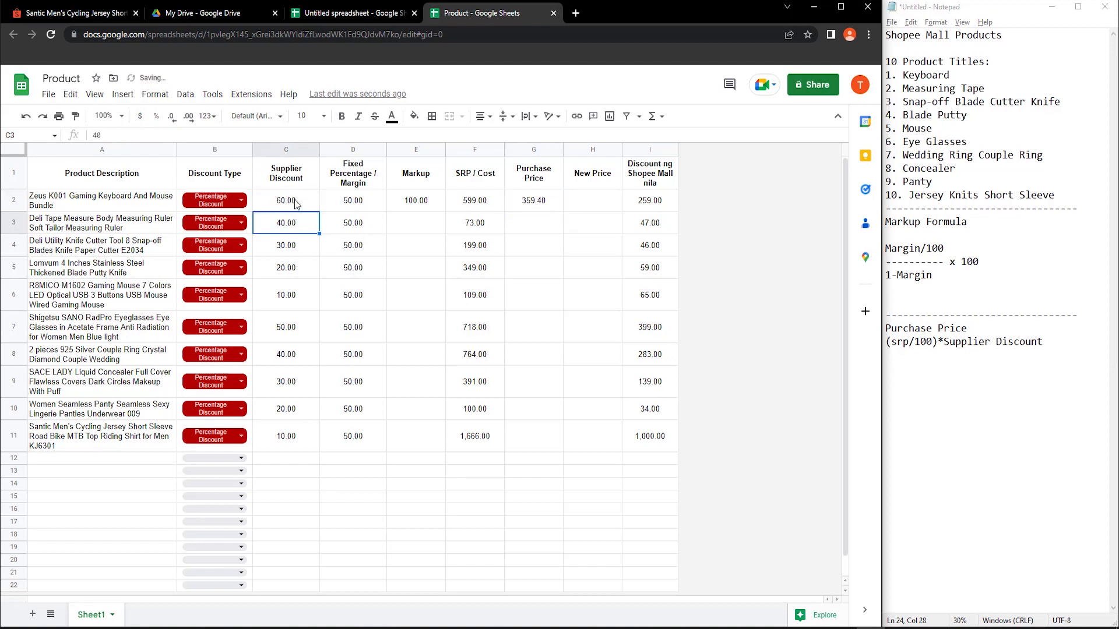
pyautogui.click(285, 202)
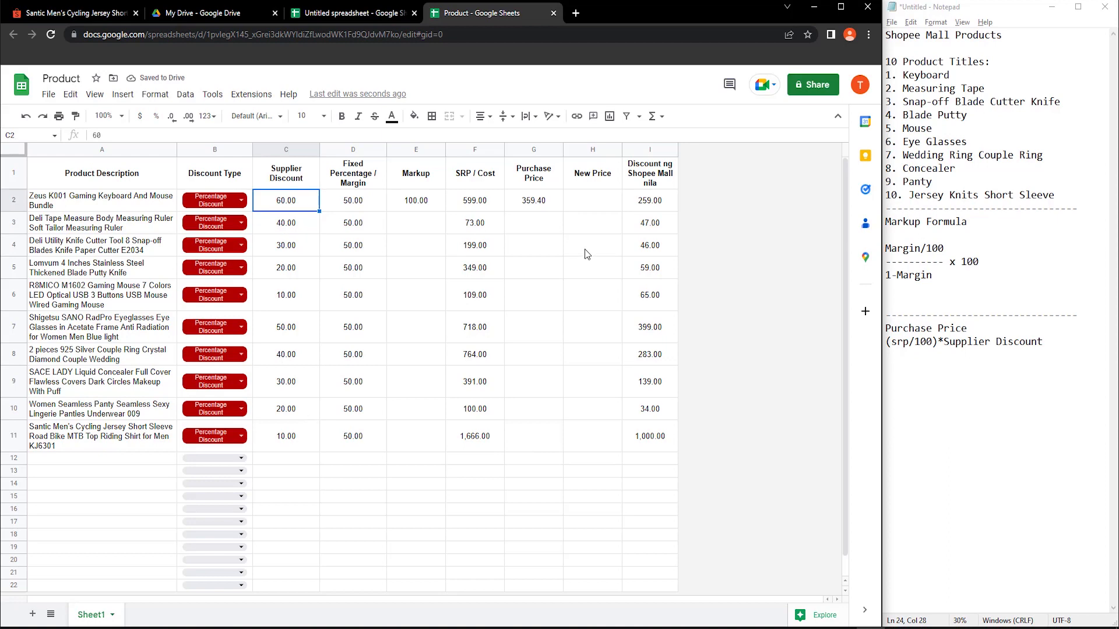
pyautogui.click(242, 628)
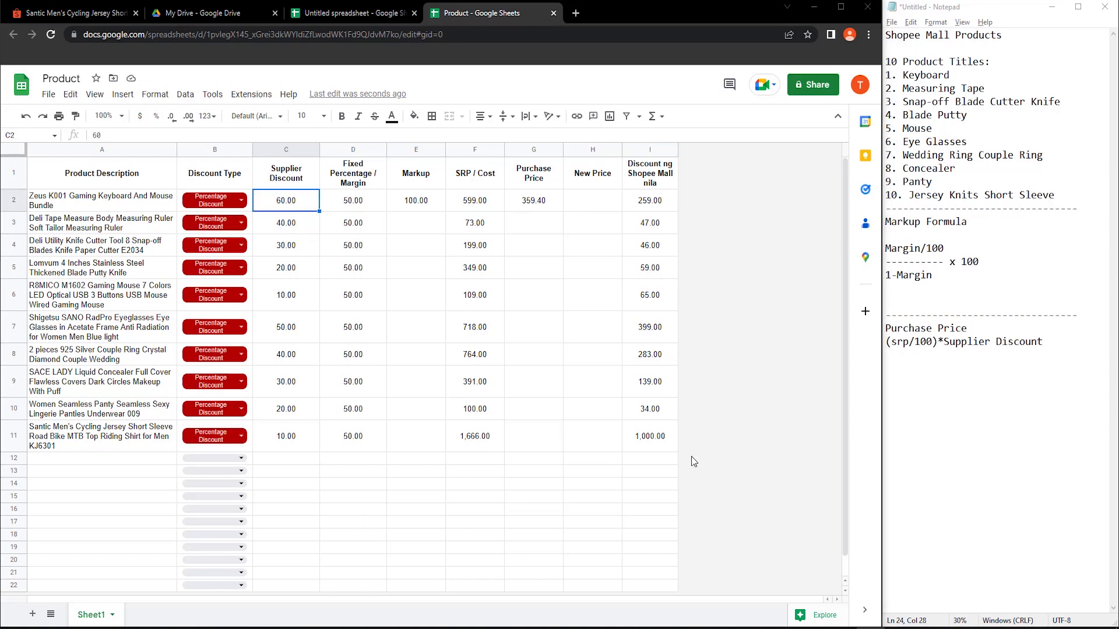
# Switch to Calculator and check the first product's discounted price by computing 599 - 359.4, clearing the result when done.
pyautogui.write('599-60')
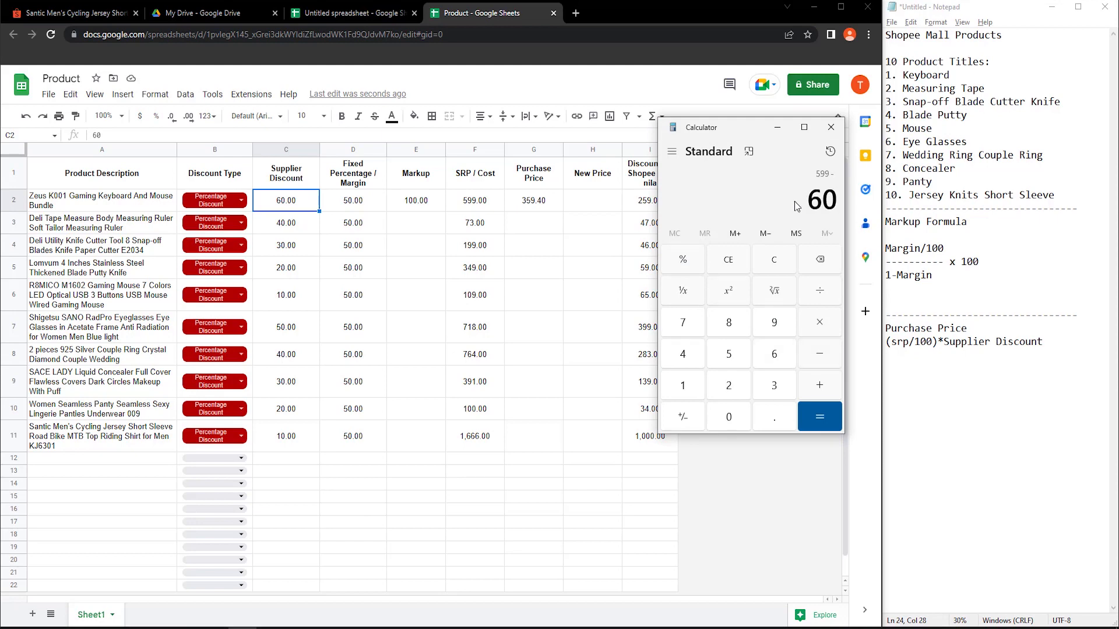
pyautogui.press('BackSpace')
pyautogui.press('BackSpace')
pyautogui.write('359.4')
pyautogui.press('Return')
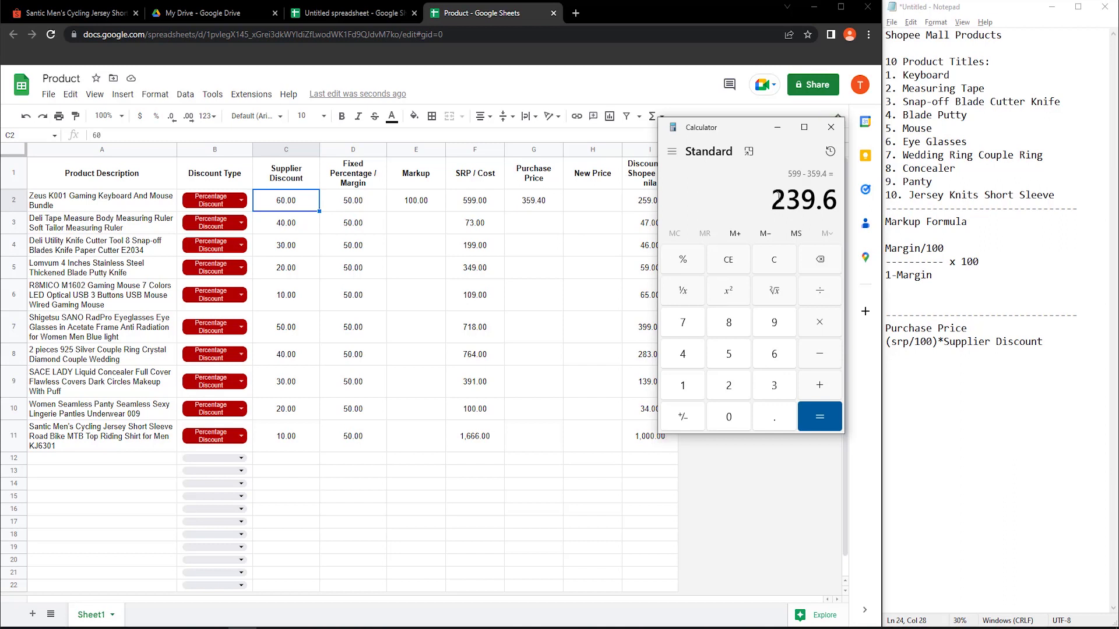
pyautogui.click(773, 260)
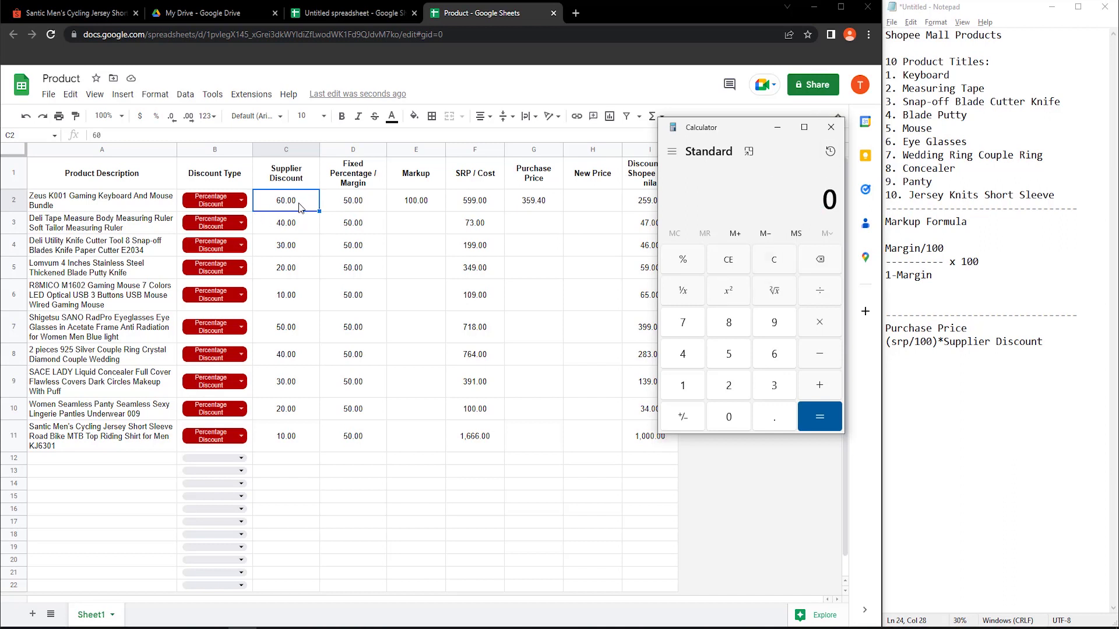
# In the spreadsheet, test the Purchase Price formula with a Supplier Discount of 50 in C2.
pyautogui.click(299, 208)
pyautogui.write('50')
pyautogui.press('Return')
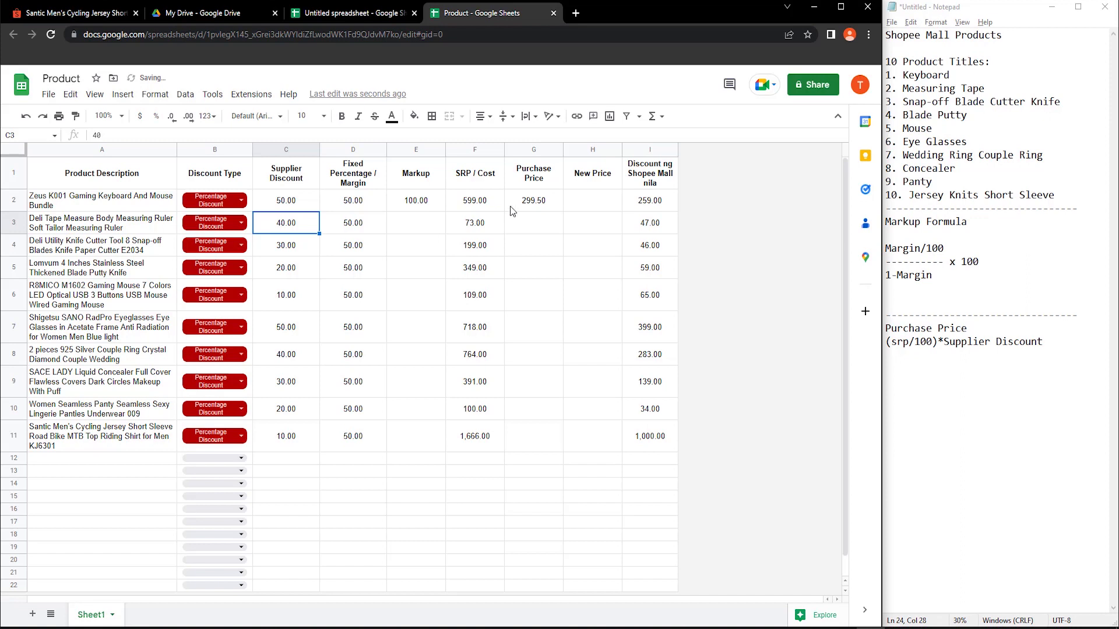
# Switch to Calculator, compute 599 - 299.5 to check the Purchase Price, and close the calculator.
pyautogui.hotkey('alt', 'Tab')
pyautogui.press('5')
pyautogui.press('9')
pyautogui.press('9')
pyautogui.press('-')
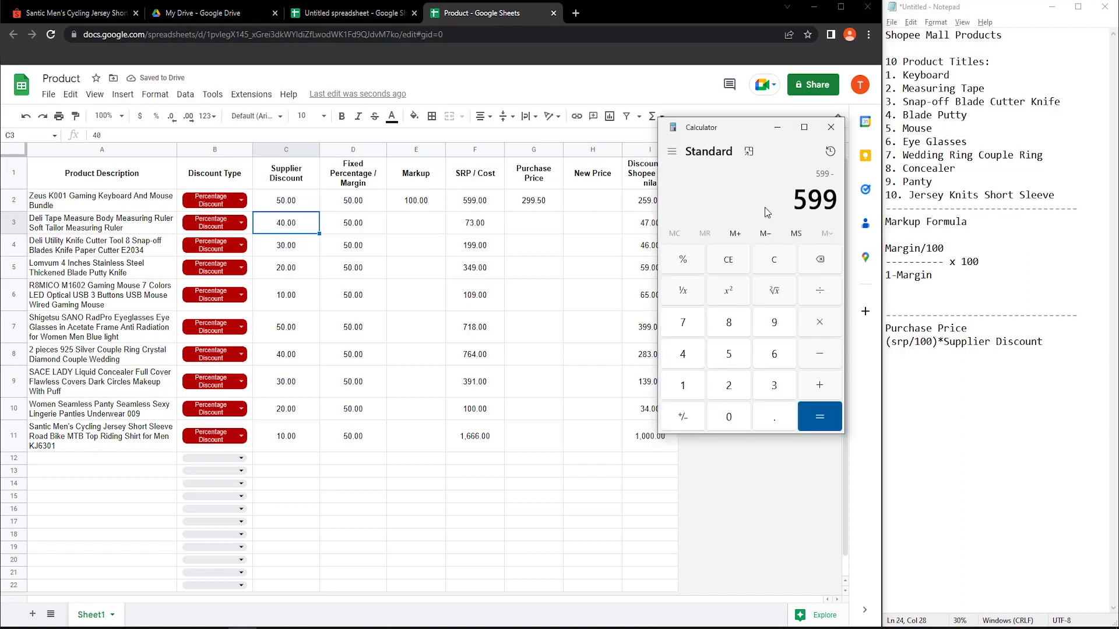
pyautogui.press('2')
pyautogui.press('9')
pyautogui.press('9')
pyautogui.press('.')
pyautogui.press('5')
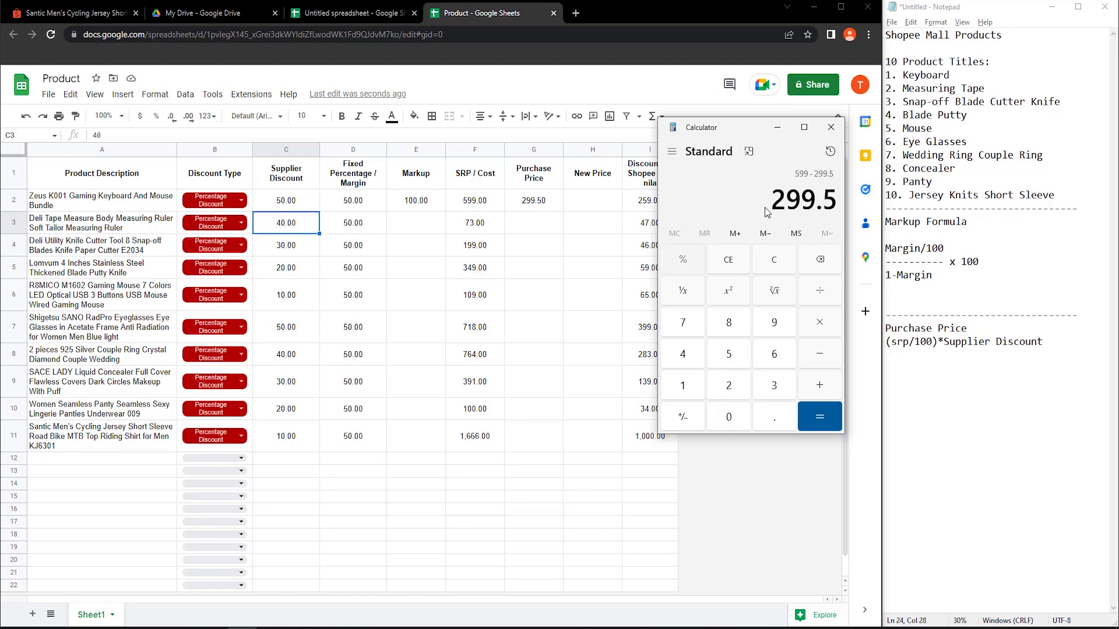
pyautogui.press('Return')
pyautogui.click(830, 127)
# Set the first product's Supplier Discount in C2 back to 60.
pyautogui.click(286, 201)
pyautogui.write('60')
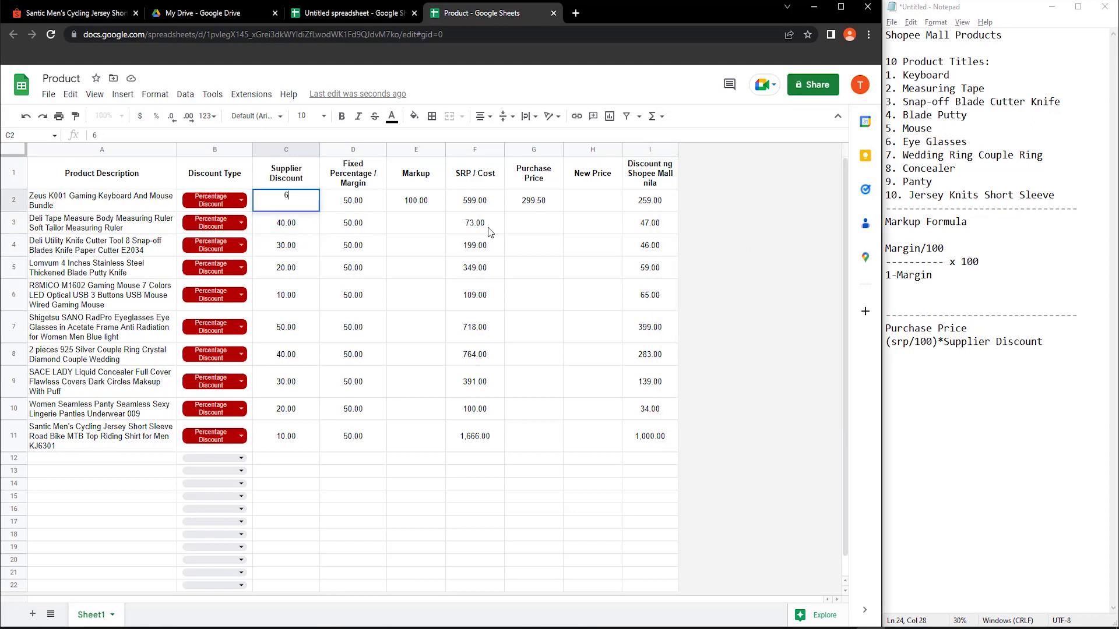
pyautogui.press('Return')
# Wrap the Purchase Price formula in G2 in an extra pair of parentheses, making it =(($F$2:$F/100)*$C$2:$C).
pyautogui.click(536, 202)
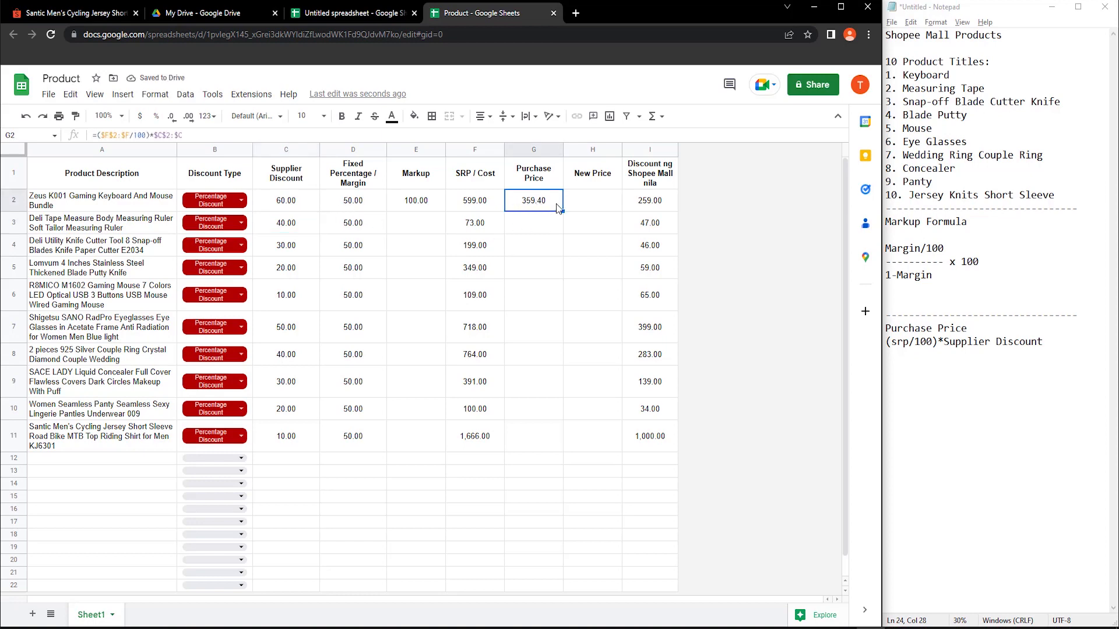
pyautogui.moveTo(99, 135); pyautogui.dragTo(183, 135)
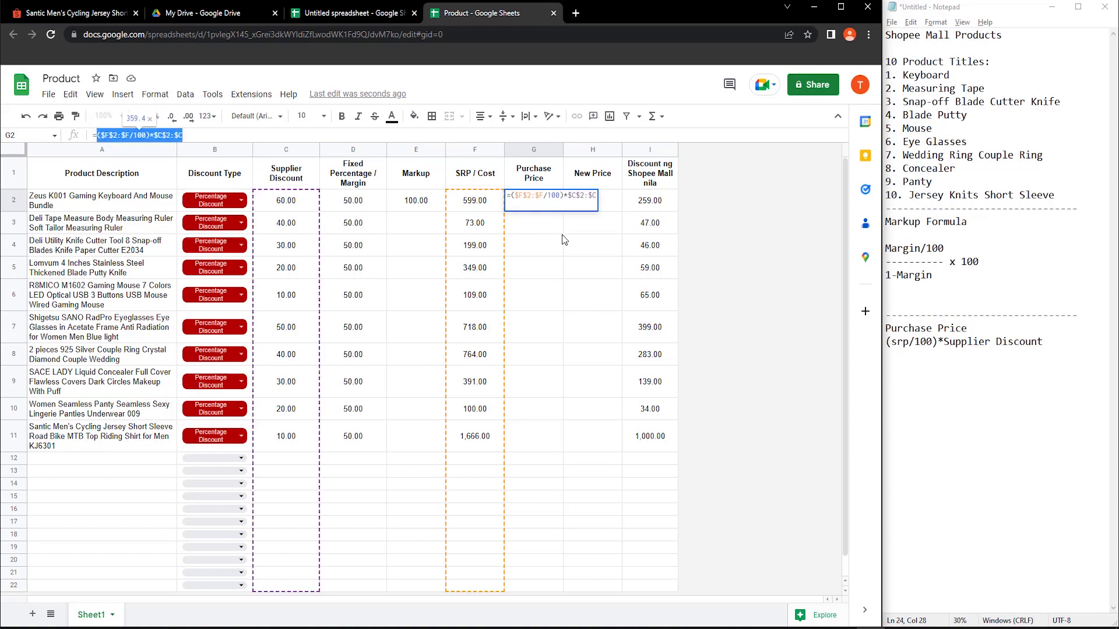
pyautogui.moveTo(511, 196); pyautogui.dragTo(627, 236)
pyautogui.hotkey('ctrl', 'c')
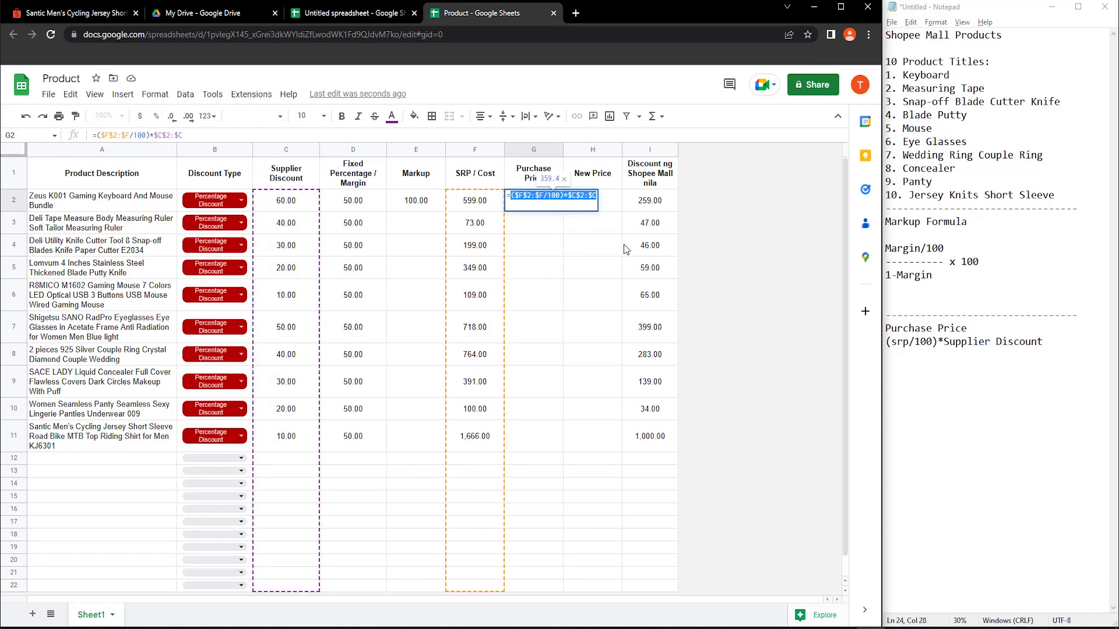
pyautogui.press('BackSpace')
pyautogui.write('(')
pyautogui.hotkey('ctrl', 'v')
pyautogui.write(')')
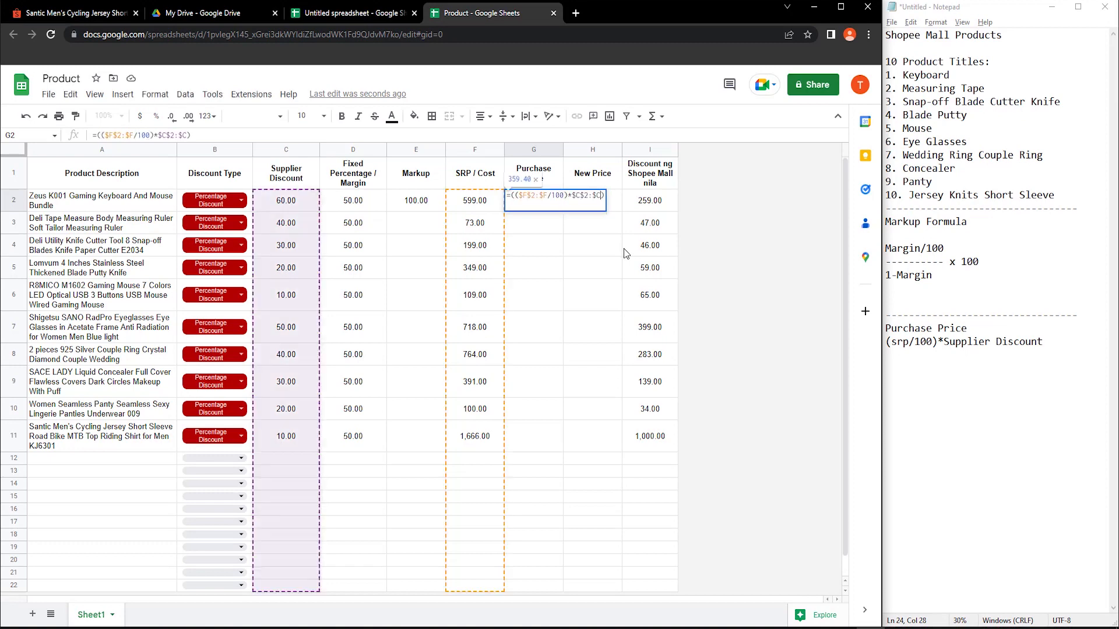
# Rewrite the Purchase Price formula in G2 to subtract the discount from the SRP: =$F$2:$F-((($F$2:$F/100)*$C$2:$C)).
pyautogui.moveTo(510, 195); pyautogui.dragTo(605, 197)
pyautogui.hotkey('ctrl', 'c')
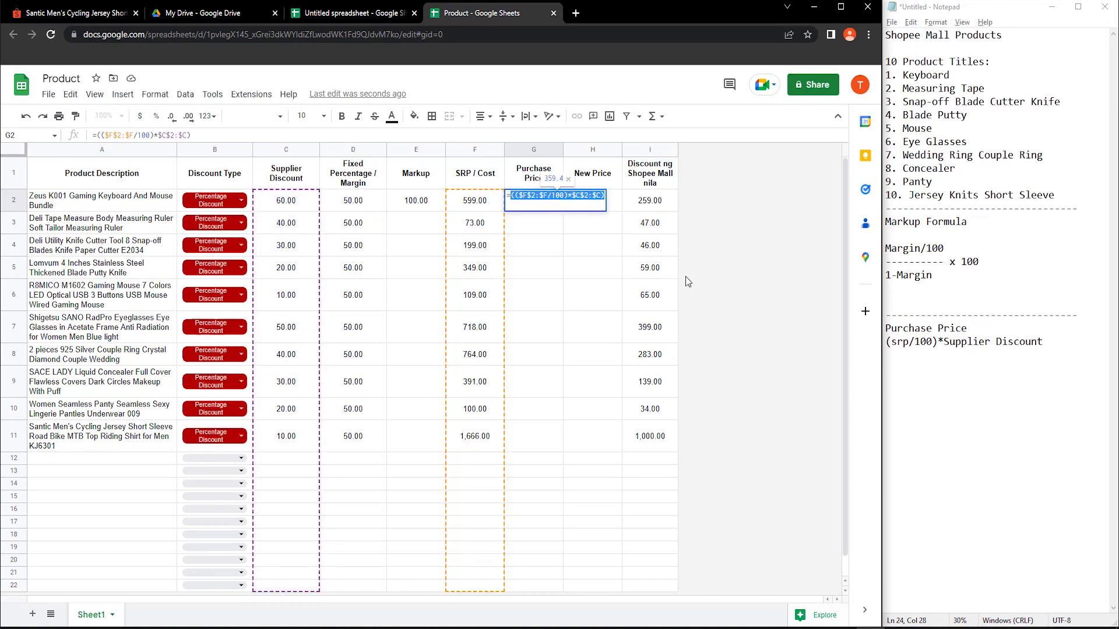
pyautogui.press('BackSpace')
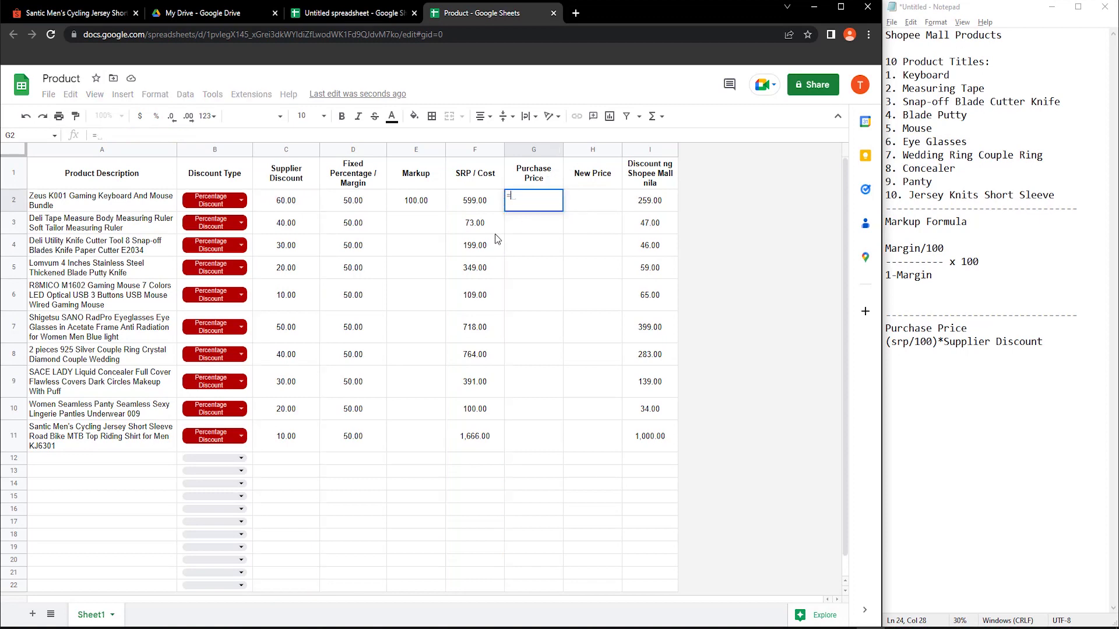
pyautogui.click(463, 201)
pyautogui.press('F4')
pyautogui.write(':$F')
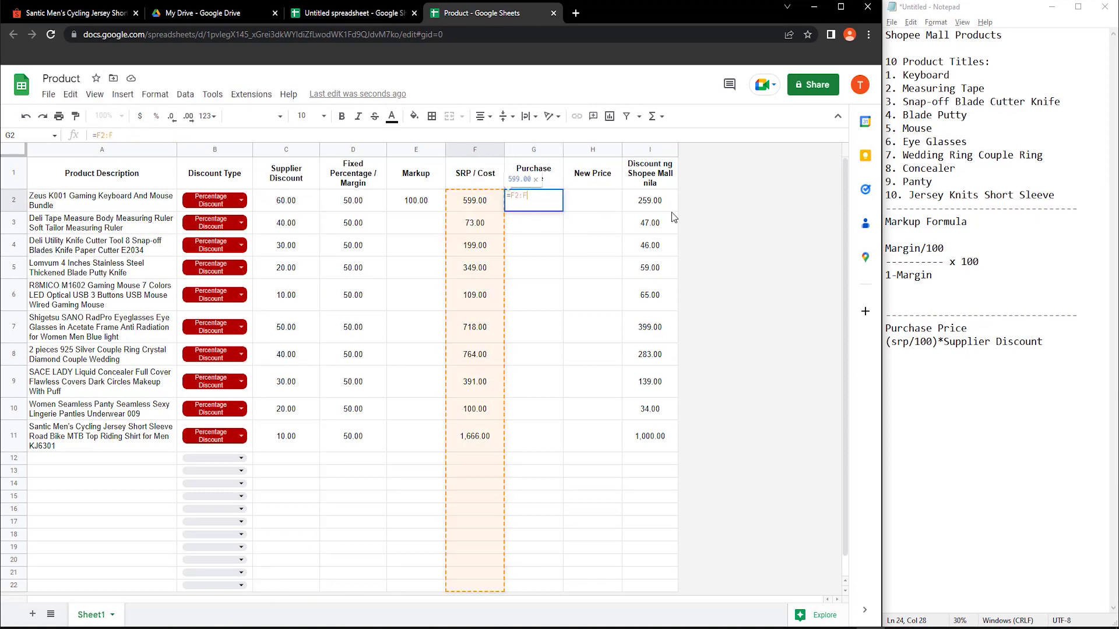
pyautogui.write('-(')
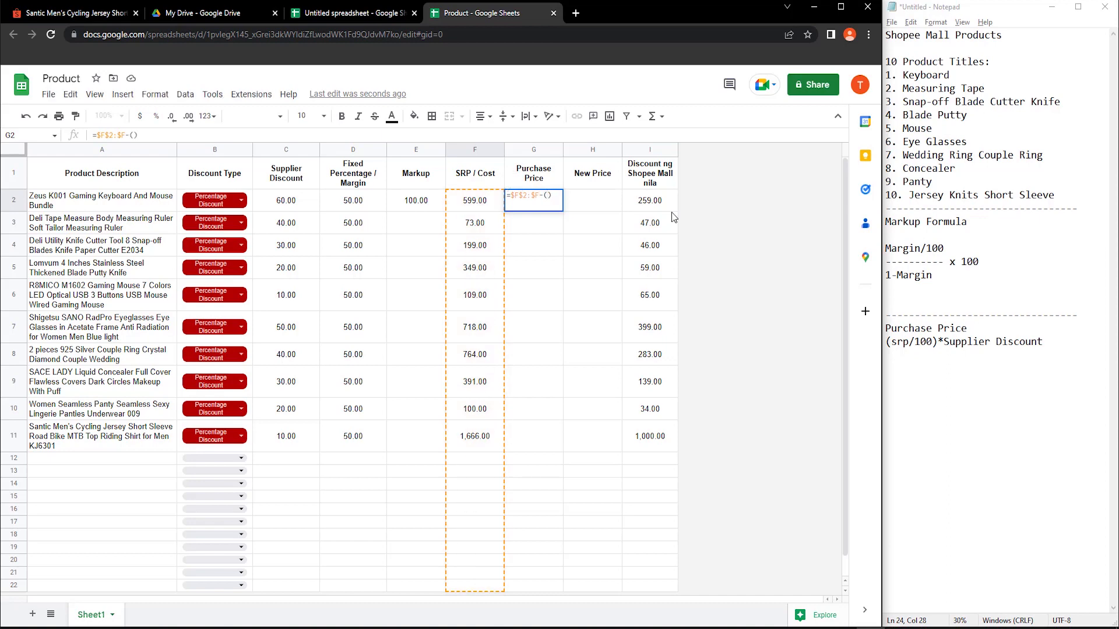
pyautogui.hotkey('ctrl', 'v')
pyautogui.press('Return')
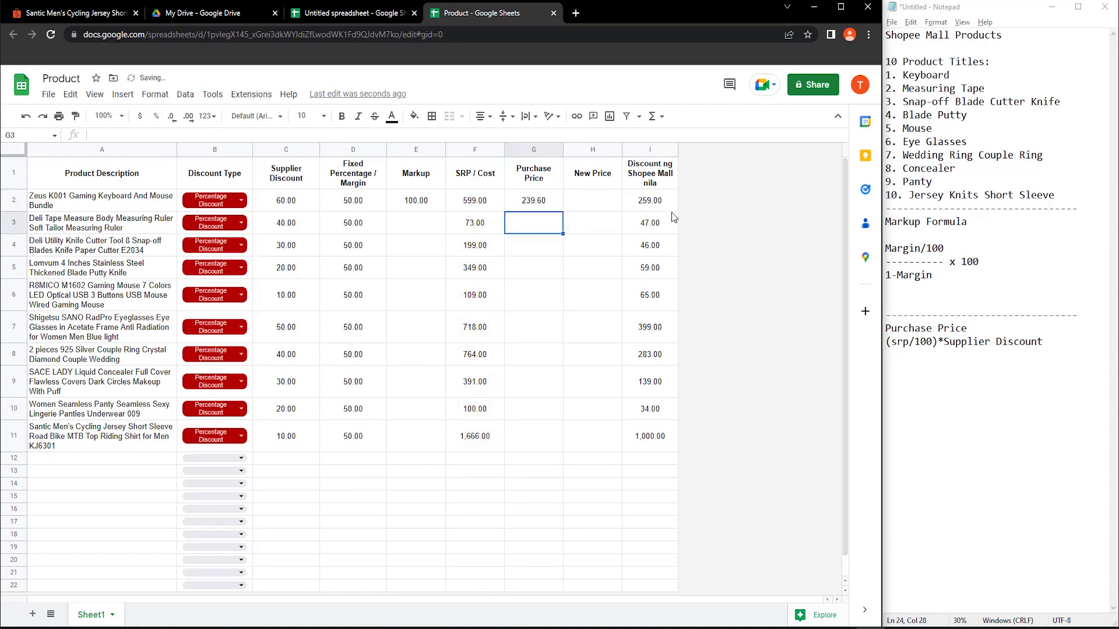
# Verify the new Purchase Price in Calculator by computing 599 - 60%, and close the calculator.
pyautogui.click(553, 208)
pyautogui.click(547, 231)
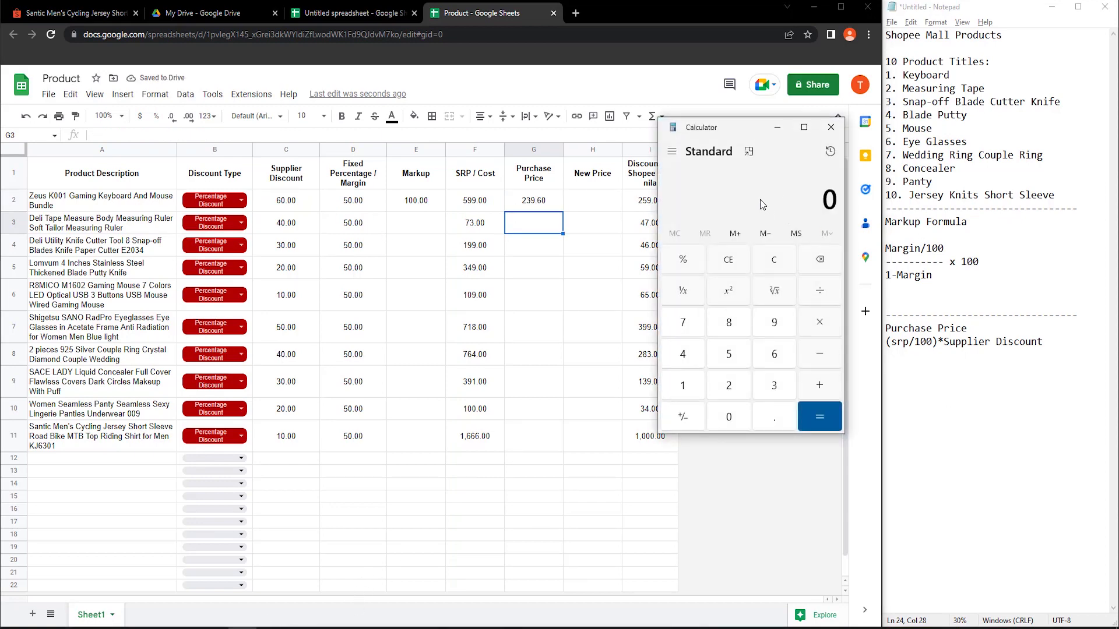
pyautogui.write('599-65')
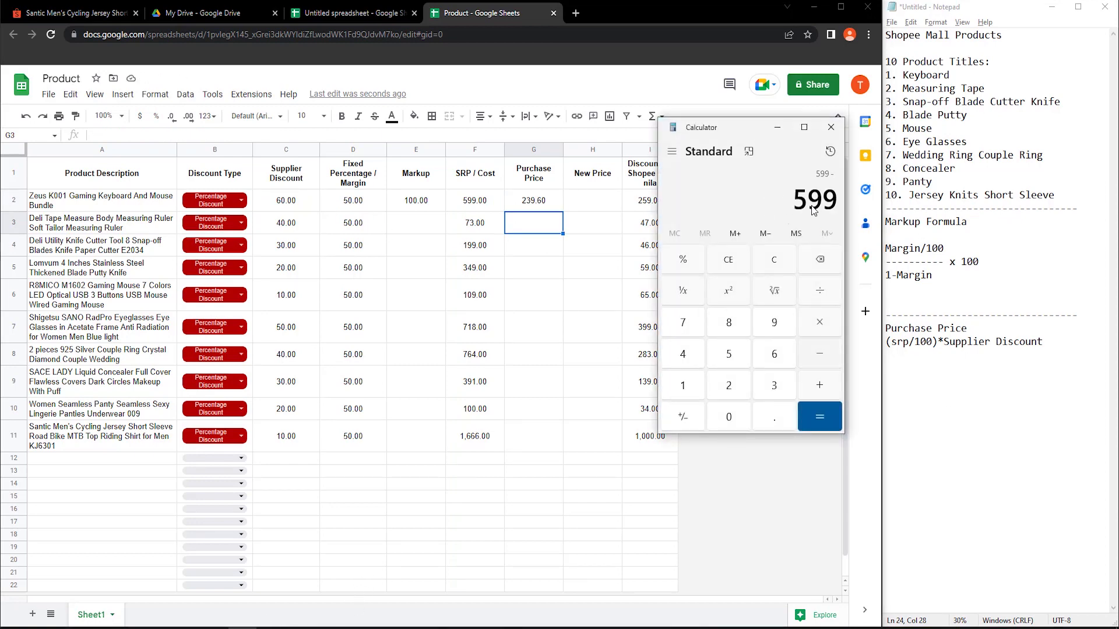
pyautogui.press('BackSpace')
pyautogui.write('0%')
pyautogui.press('Return')
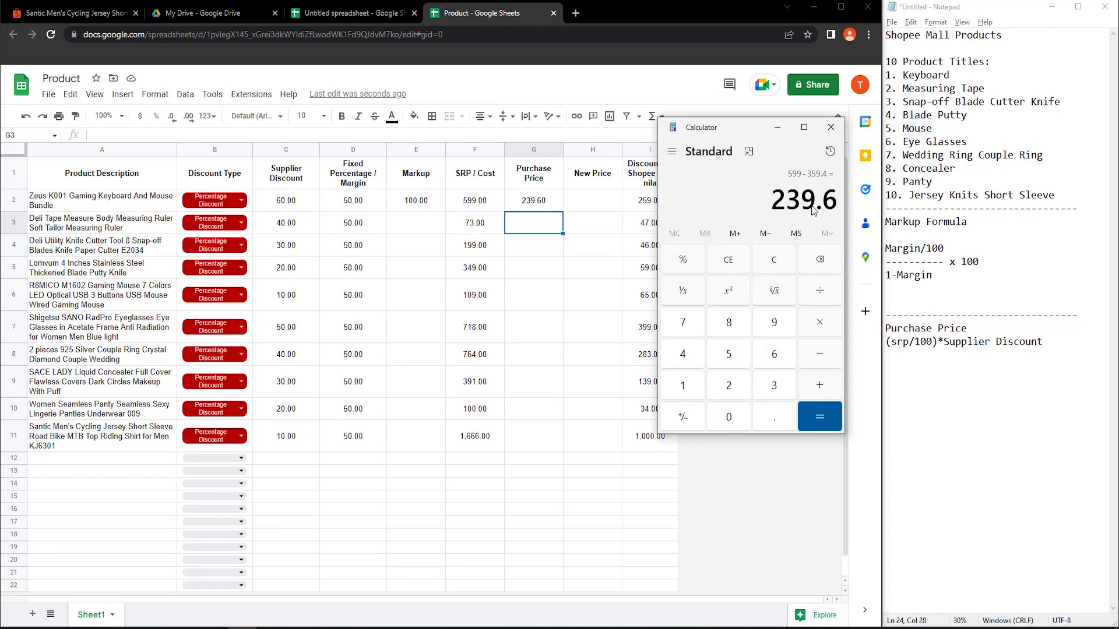
pyautogui.click(830, 132)
# Test the Purchase Price formula by setting the Supplier Discount in C2 to 40, 30, 20 and 10, ending at 50.
pyautogui.click(286, 204)
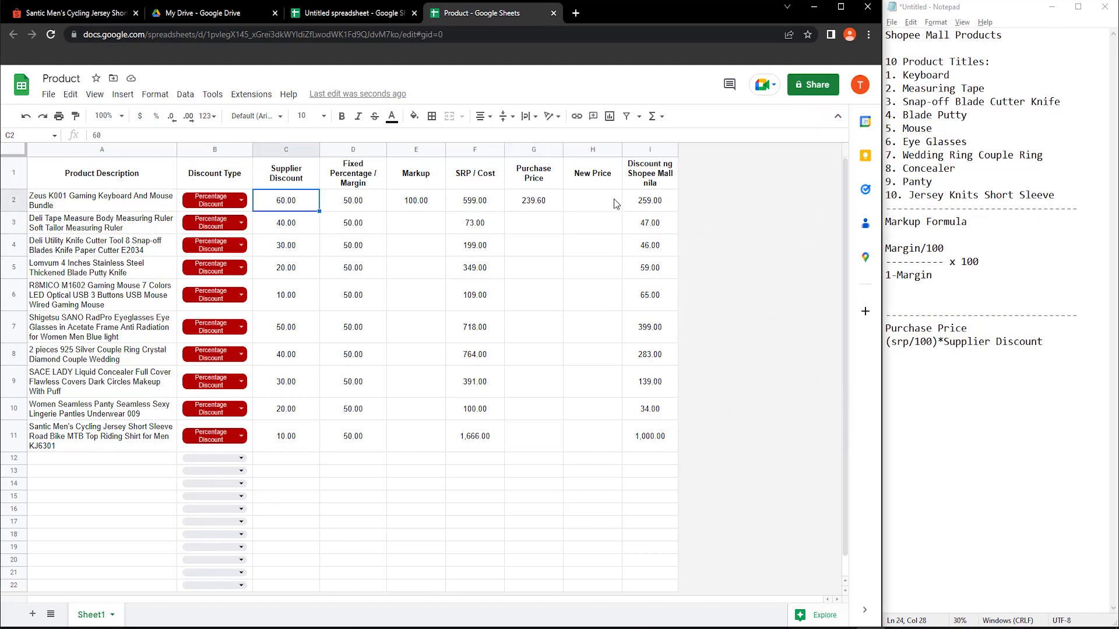
pyautogui.write('40')
pyautogui.press('Return')
pyautogui.press('Up')
pyautogui.write('30')
pyautogui.press('Return')
pyautogui.press('Up')
pyautogui.write('20')
pyautogui.press('Return')
pyautogui.press('Up')
pyautogui.write('10')
pyautogui.press('Return')
pyautogui.press('Up')
pyautogui.write('50')
pyautogui.press('Return')
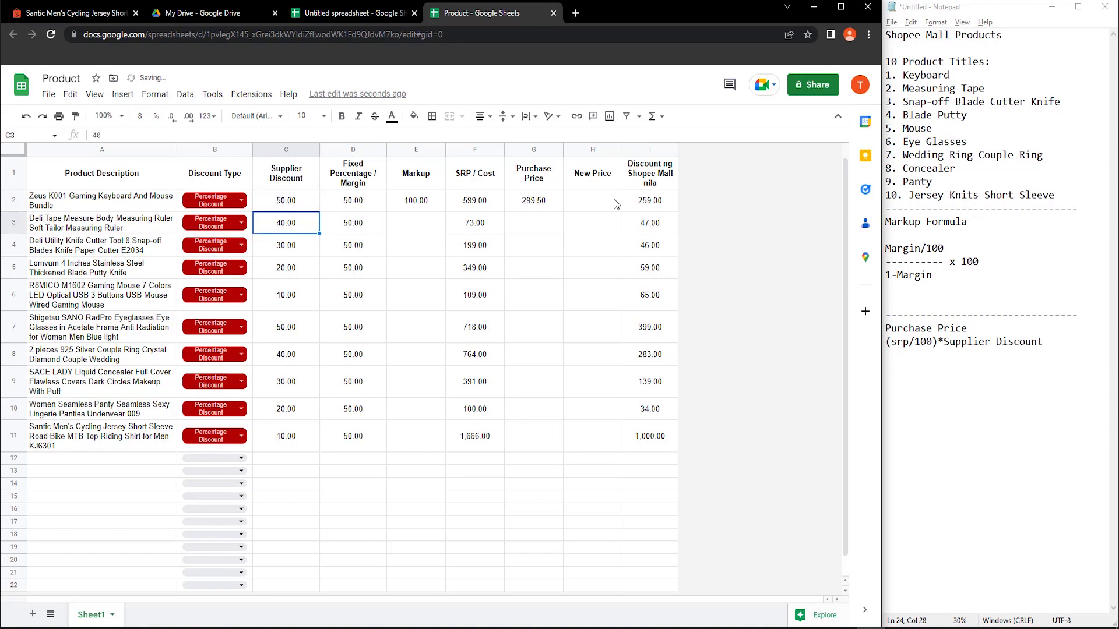
# Review the formula in G2, select the first New Price cell, and add a dashed separator and "Markup/100" to the Notepad notes.
pyautogui.press('Up')
pyautogui.press('Right')
pyautogui.press('Right')
pyautogui.press('Right')
pyautogui.press('Right')
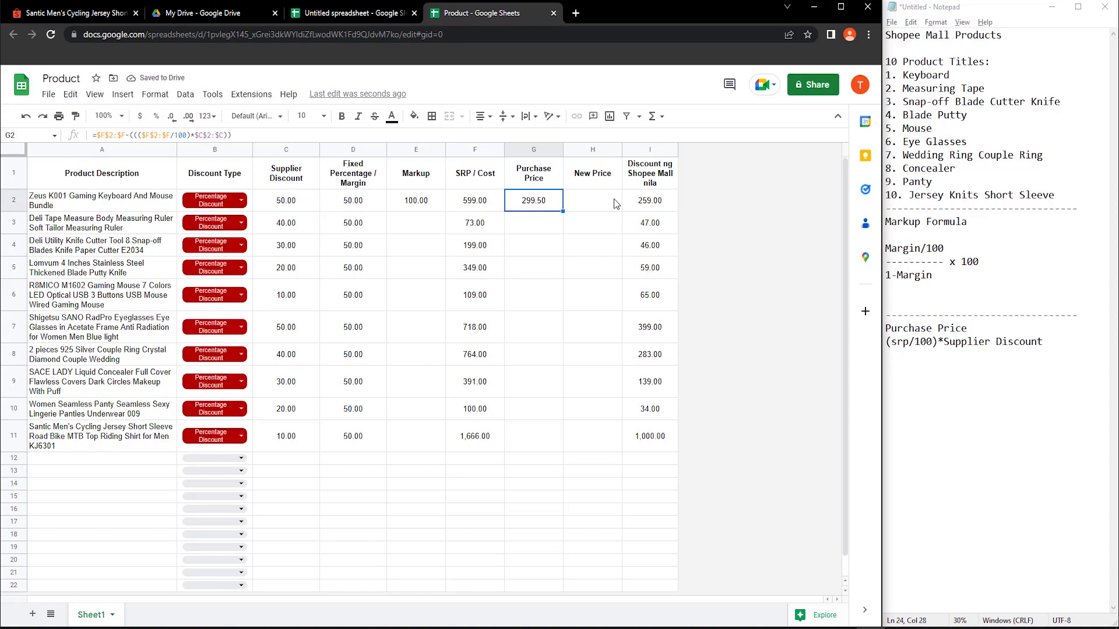
pyautogui.press('Right')
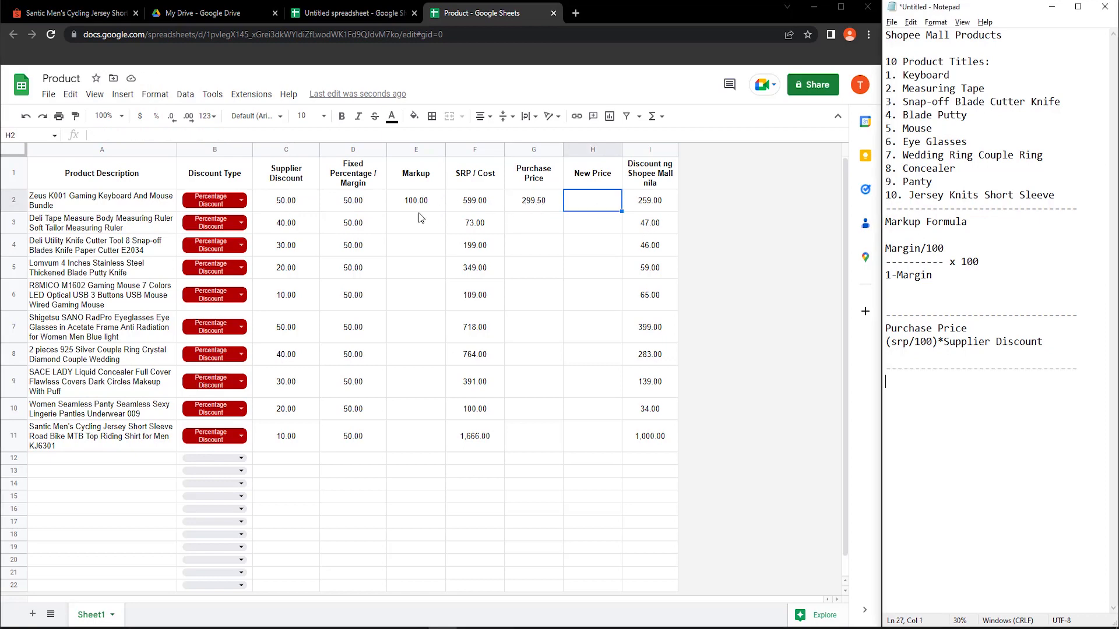
pyautogui.write('Mar')
pyautogui.press('BackSpace')
pyautogui.press('BackSpace')
pyautogui.press('BackSpace')
pyautogui.press('BackSpace')
pyautogui.press('BackSpace')
pyautogui.write('Markup/100')
# Enter the formula =($E$2:$E/100) in the first New Price cell, H2, with the division enclosed in parentheses.
pyautogui.click(595, 208)
pyautogui.write('=')
pyautogui.click(432, 201)
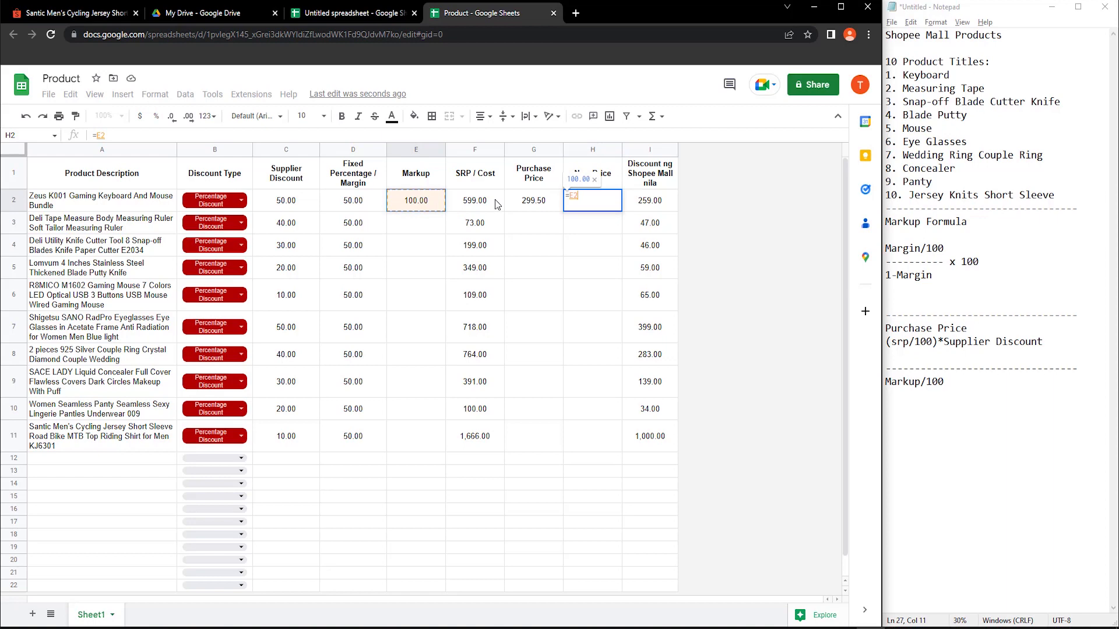
pyautogui.press('F4')
pyautogui.write(':$E/100')
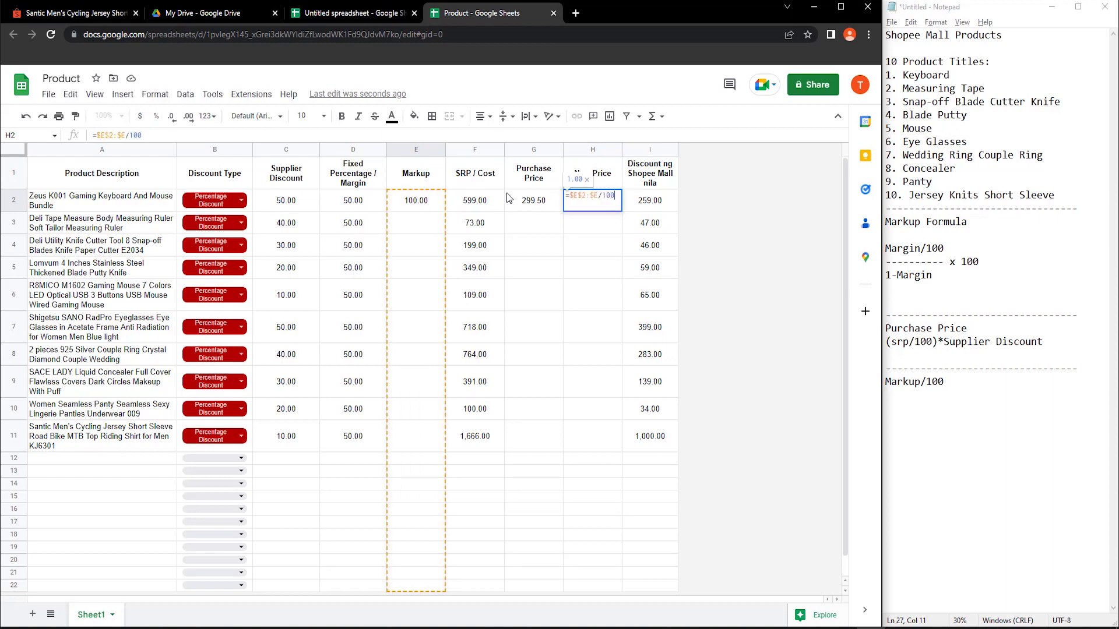
pyautogui.moveTo(569, 196); pyautogui.dragTo(648, 201)
pyautogui.hotkey('ctrl', 'c')
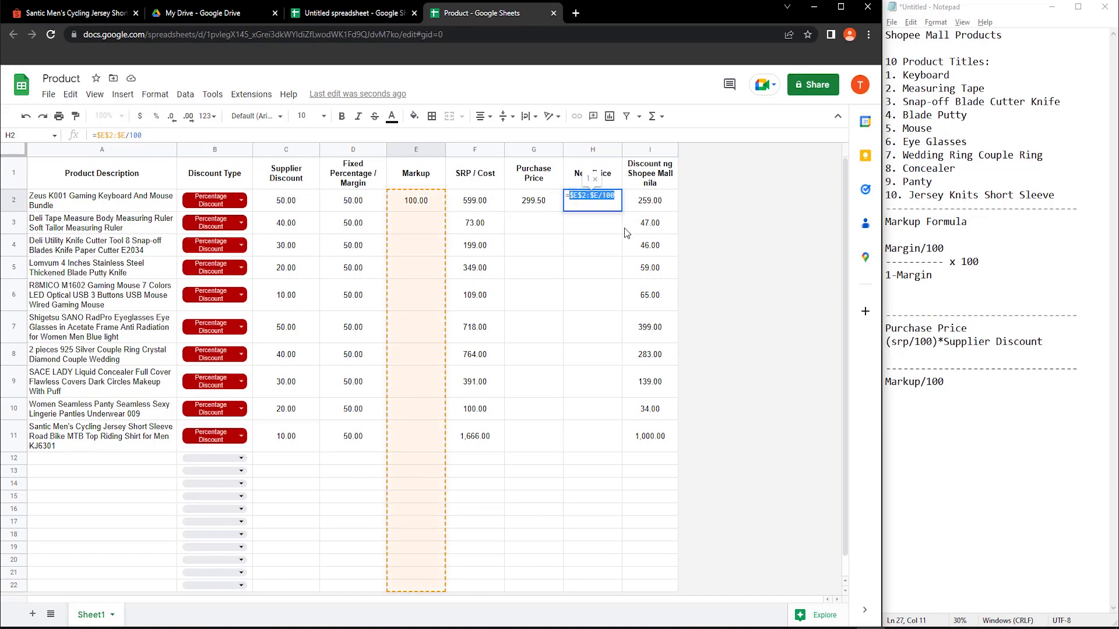
pyautogui.press('BackSpace')
pyautogui.write('(')
pyautogui.press('Left')
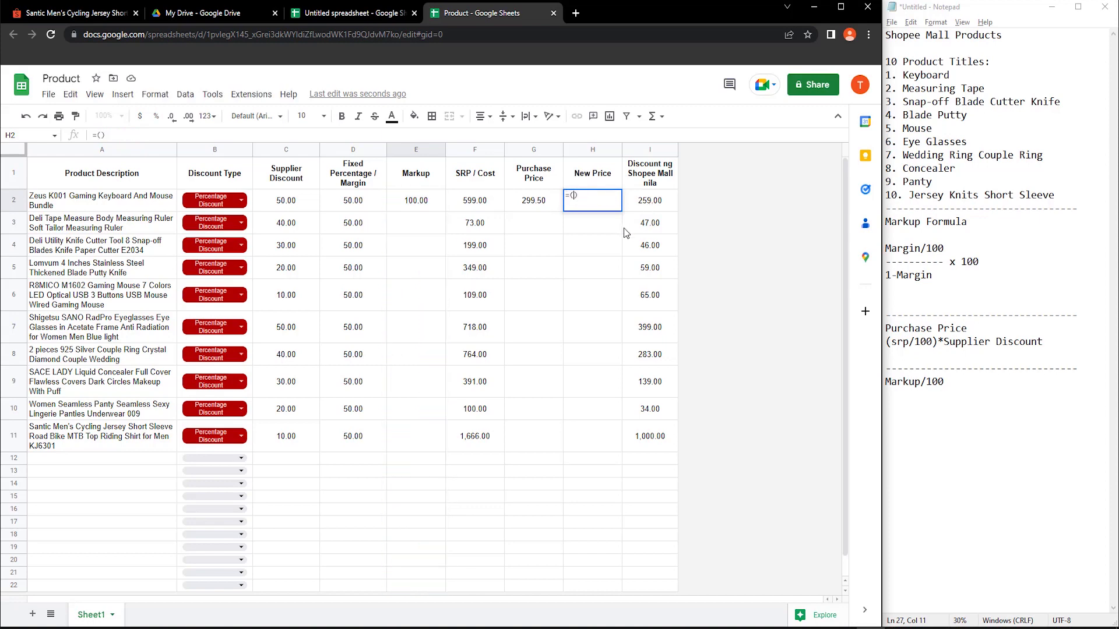
pyautogui.hotkey('ctrl', 'v')
pyautogui.press('Return')
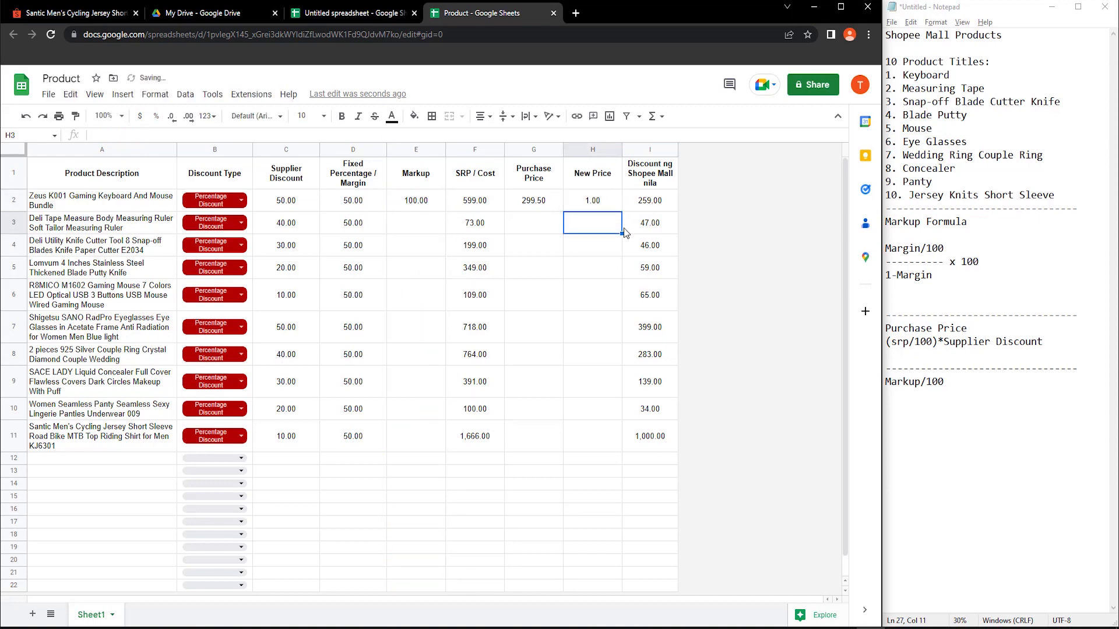
# Extend the New Price formula in H2 to multiply by the Purchase Price: =($E$2:$E/100)*$G$2:$G.
pyautogui.doubleClick(608, 200)
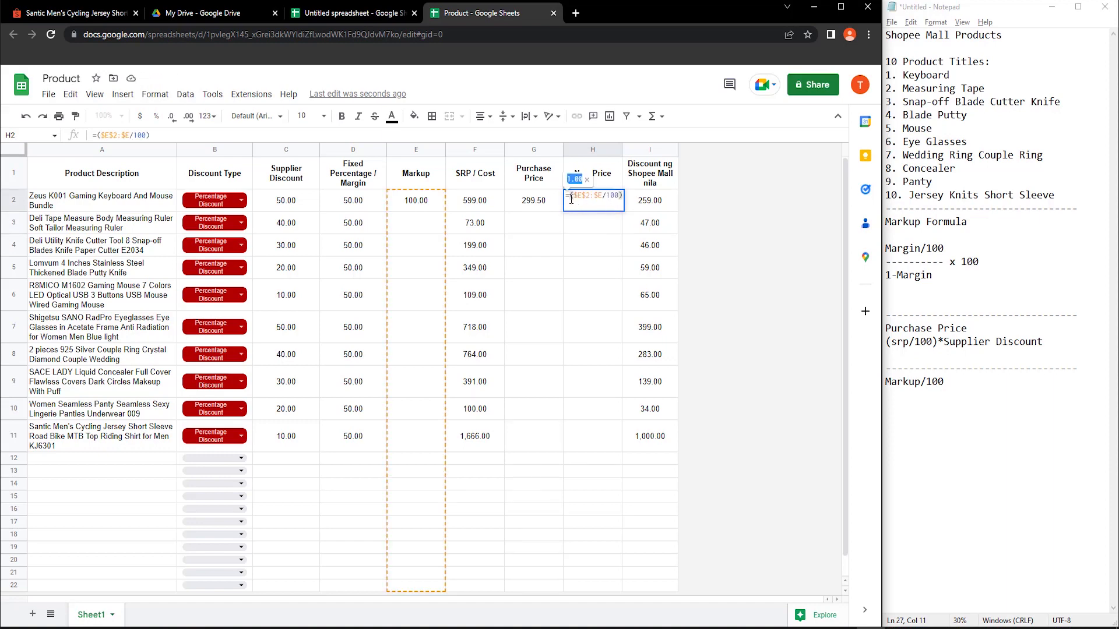
pyautogui.moveTo(571, 199); pyautogui.dragTo(692, 201)
pyautogui.press('BackSpace')
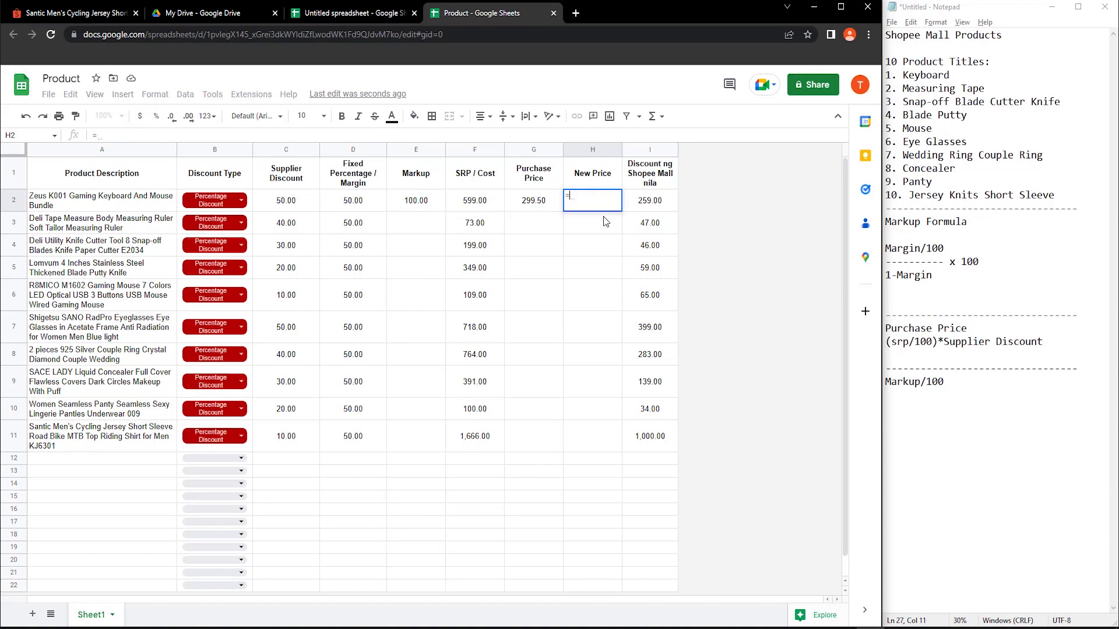
pyautogui.hotkey('ctrl', 'z')
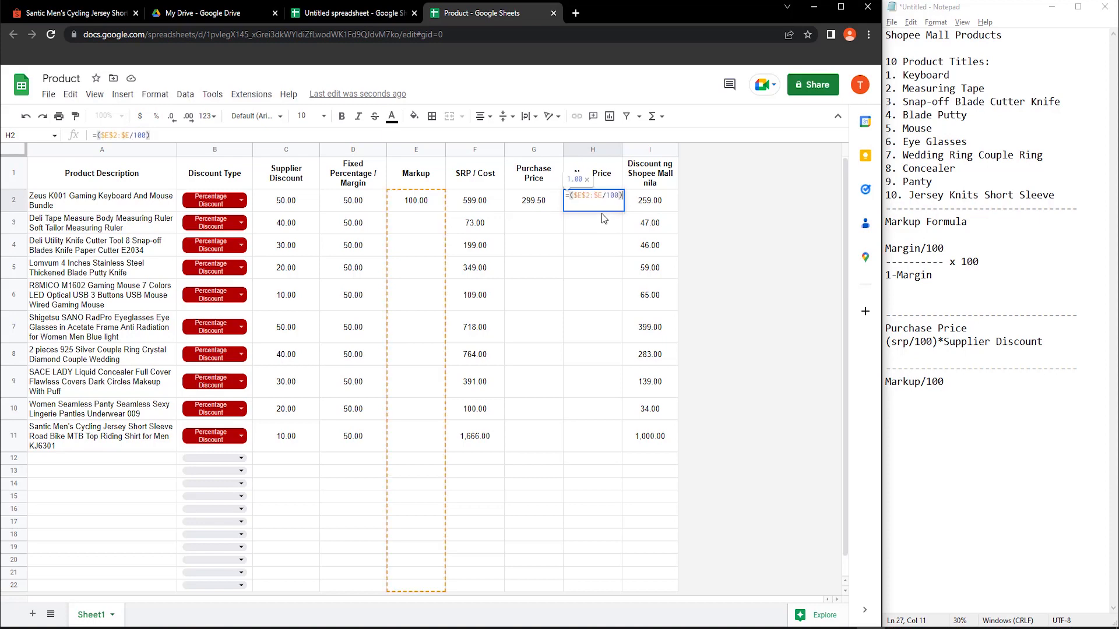
pyautogui.write('*')
pyautogui.click(541, 201)
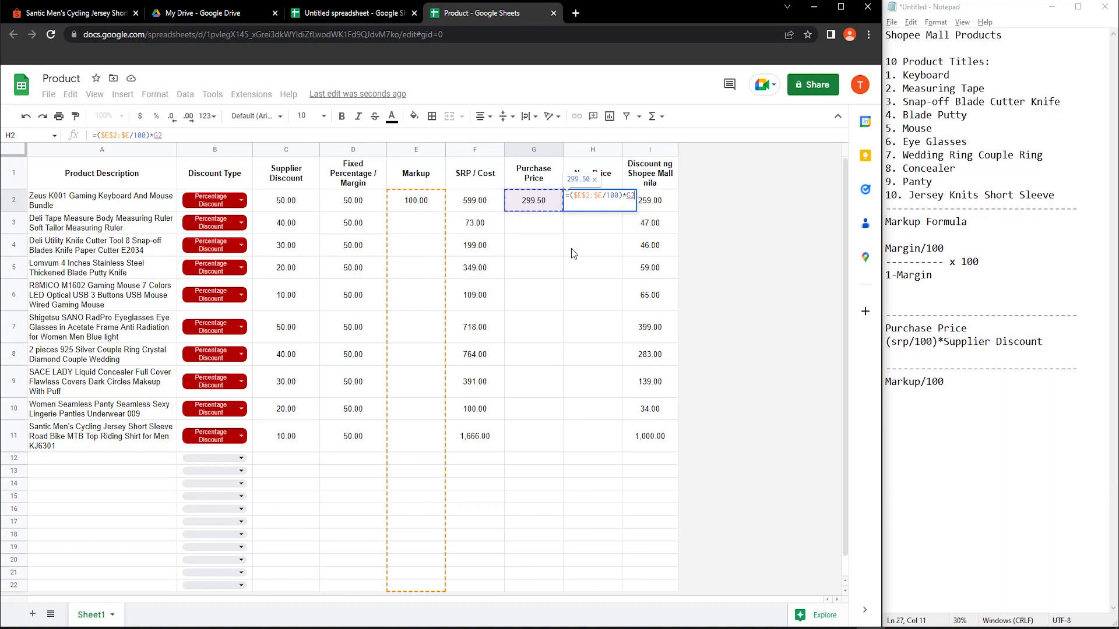
pyautogui.press('BackSpace')
pyautogui.press('BackSpace')
pyautogui.write('$G$2:$G')
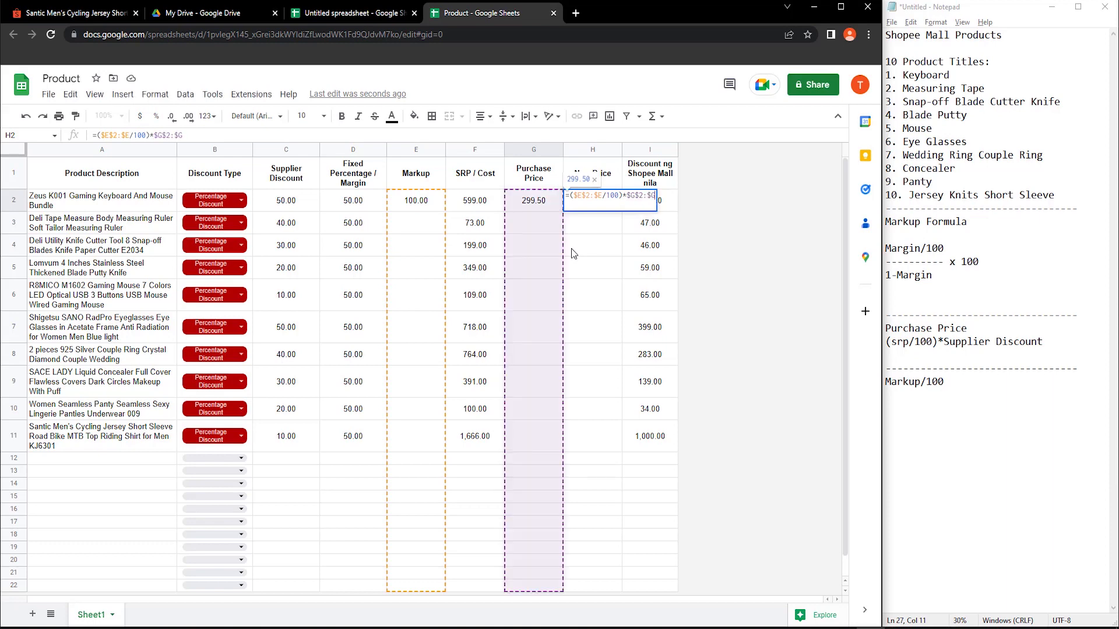
pyautogui.press('Return')
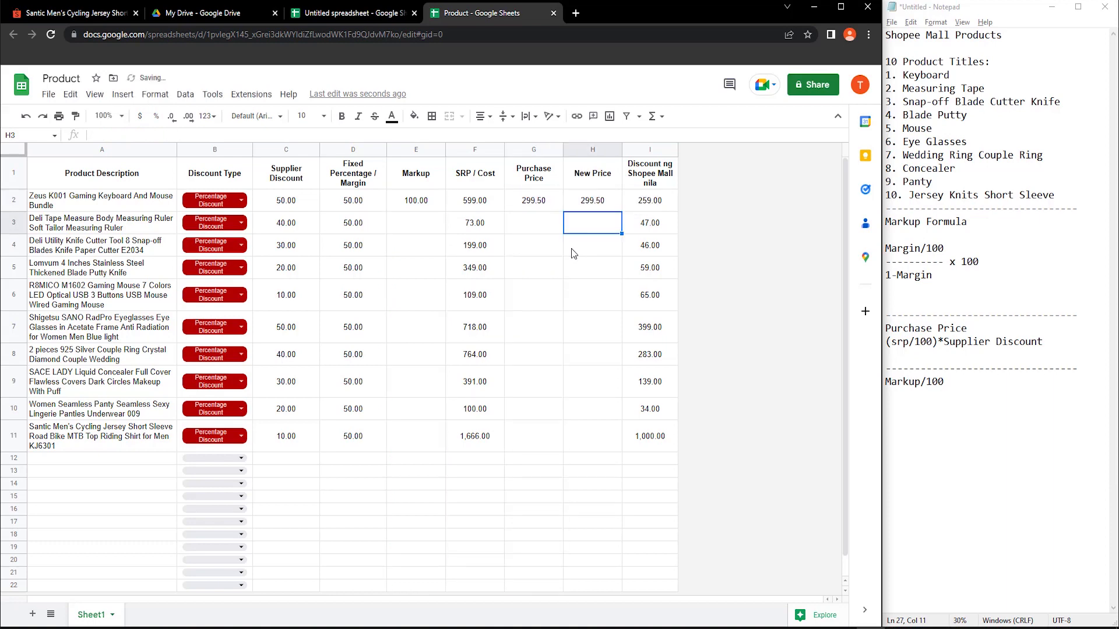
pyautogui.click(579, 201)
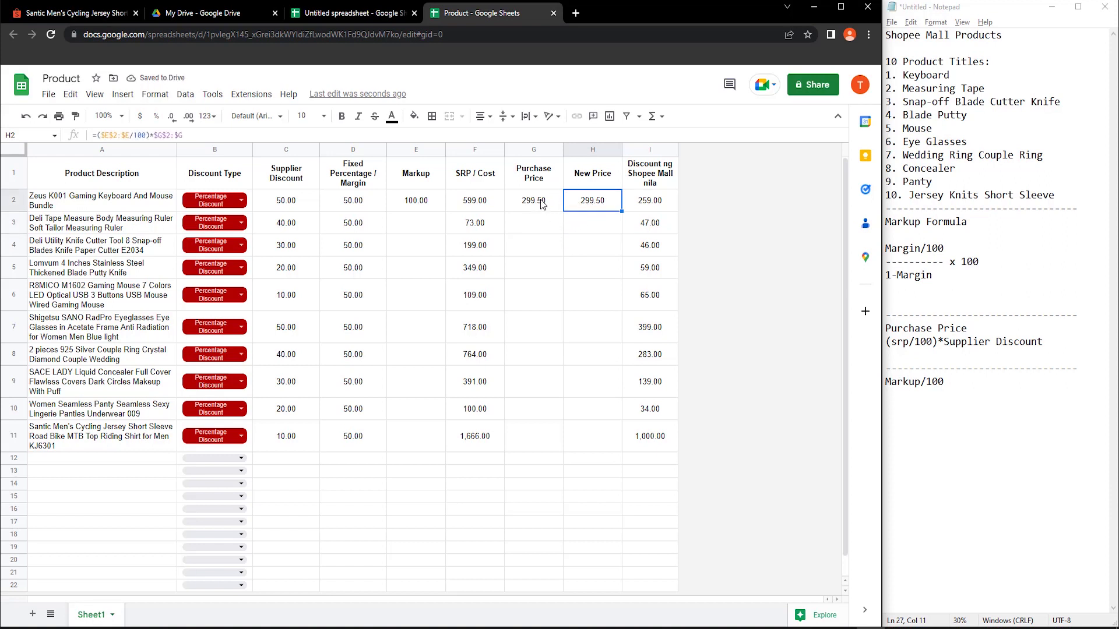
pyautogui.press('XF86Calculator')
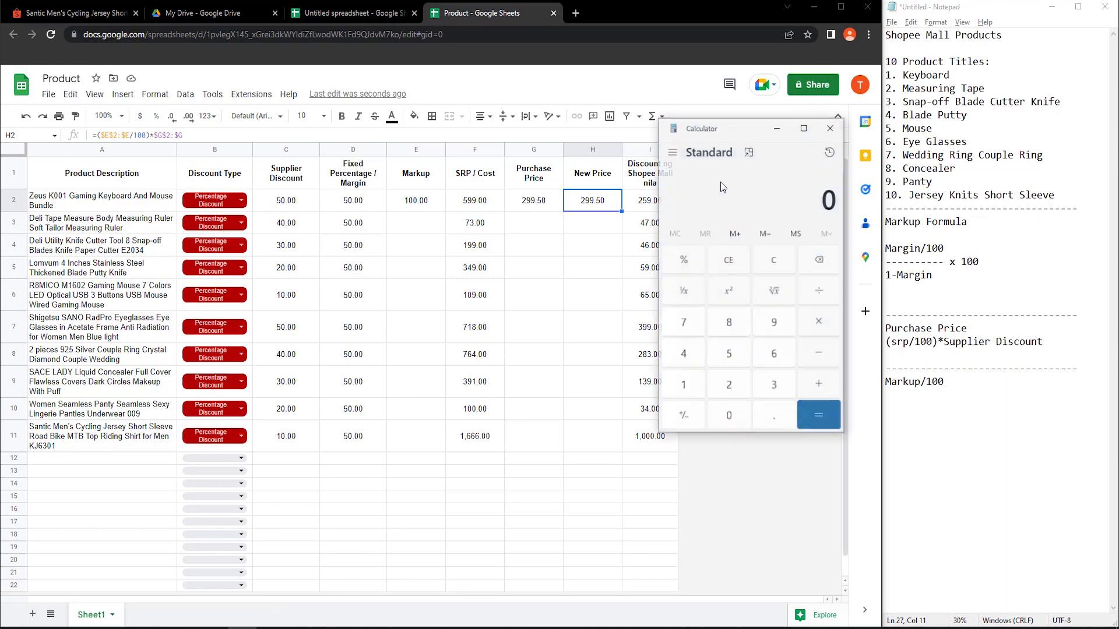
pyautogui.moveTo(725, 134); pyautogui.dragTo(624, 266)
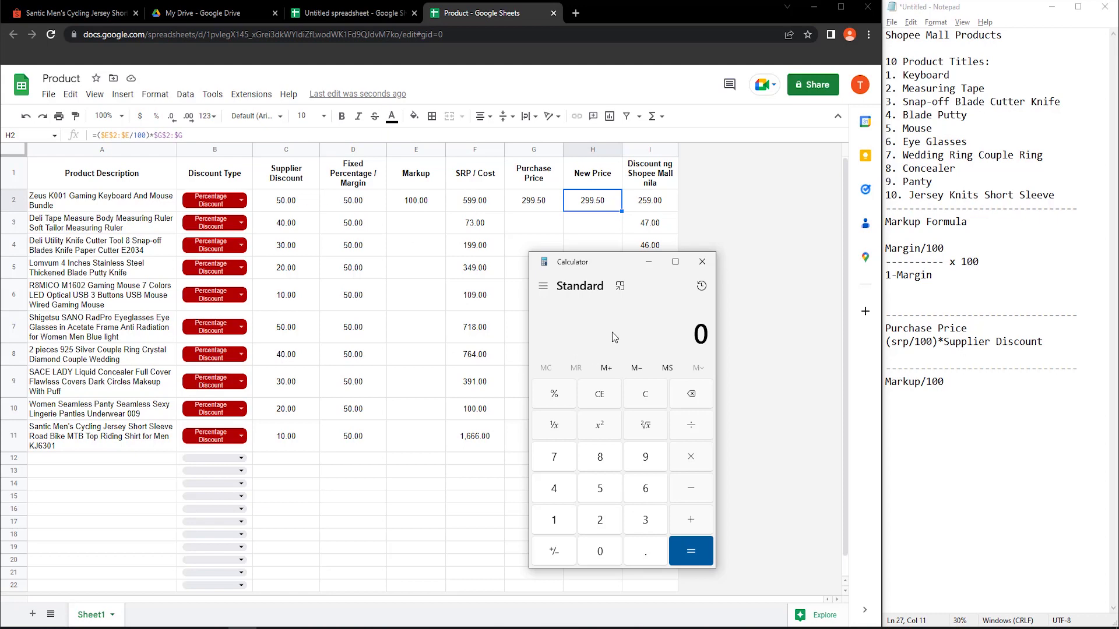
pyautogui.click(702, 262)
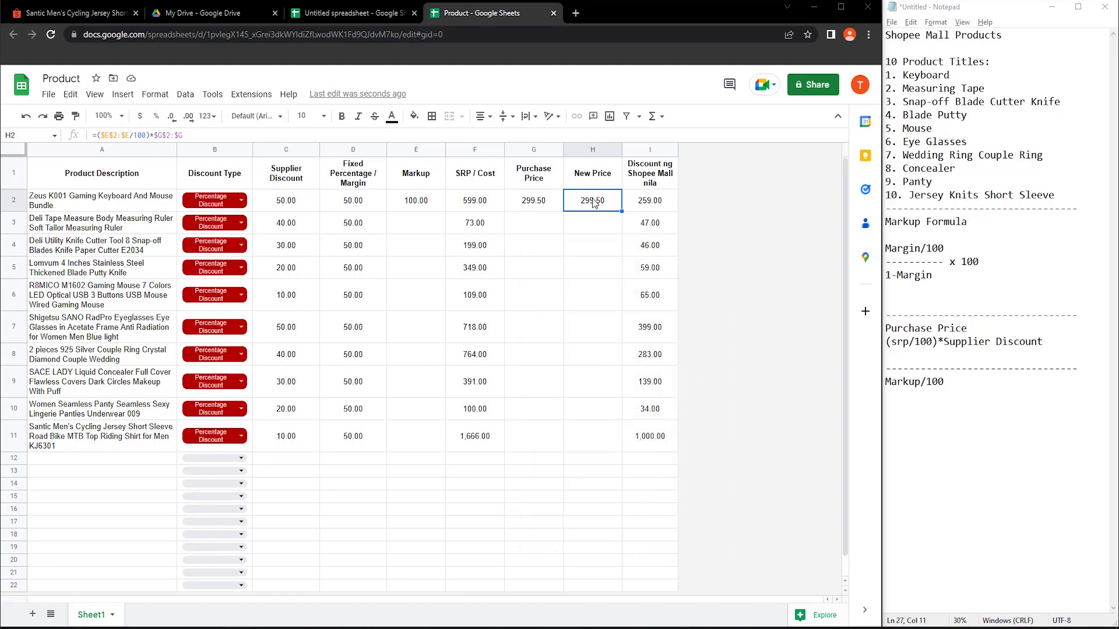
# Rewrite the New Price formula in H2 to add the Purchase Price to the markup amount: =(($E$2:$E/100)*$G$2:$G)+$G$2:$G.
pyautogui.doubleClick(593, 201)
pyautogui.moveTo(569, 195); pyautogui.dragTo(802, 201)
pyautogui.hotkey('ctrl', 'c')
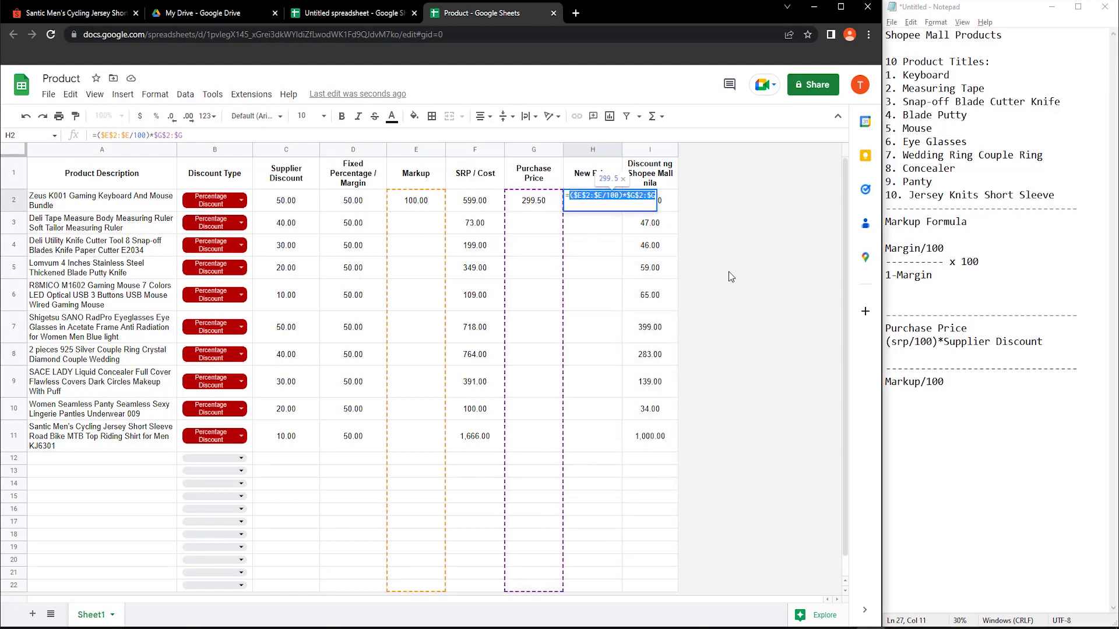
pyautogui.press('BackSpace')
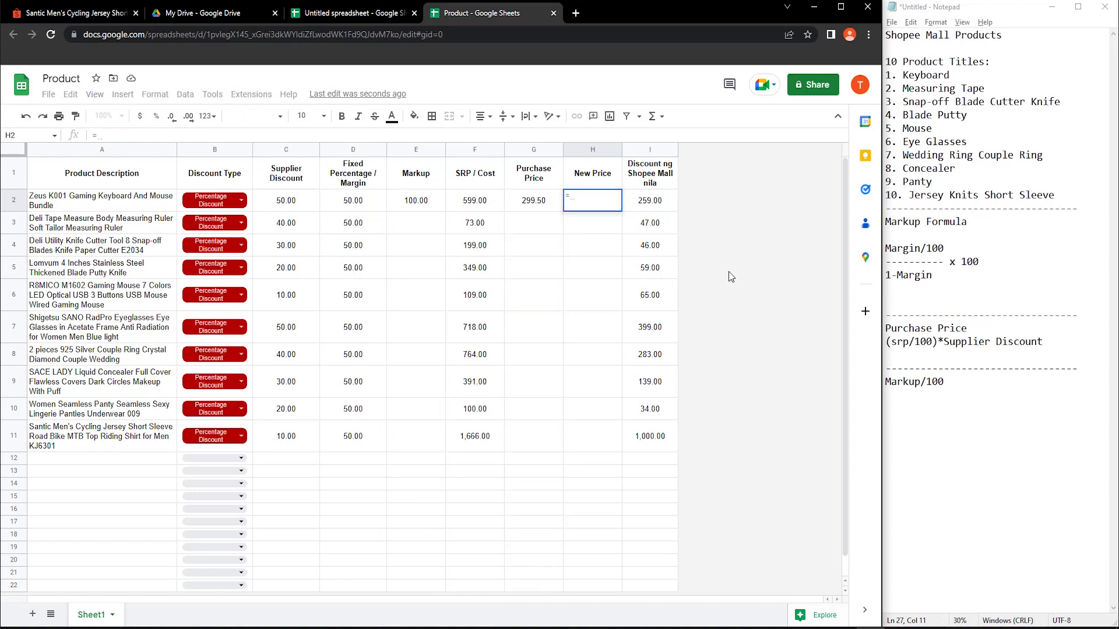
pyautogui.write('(')
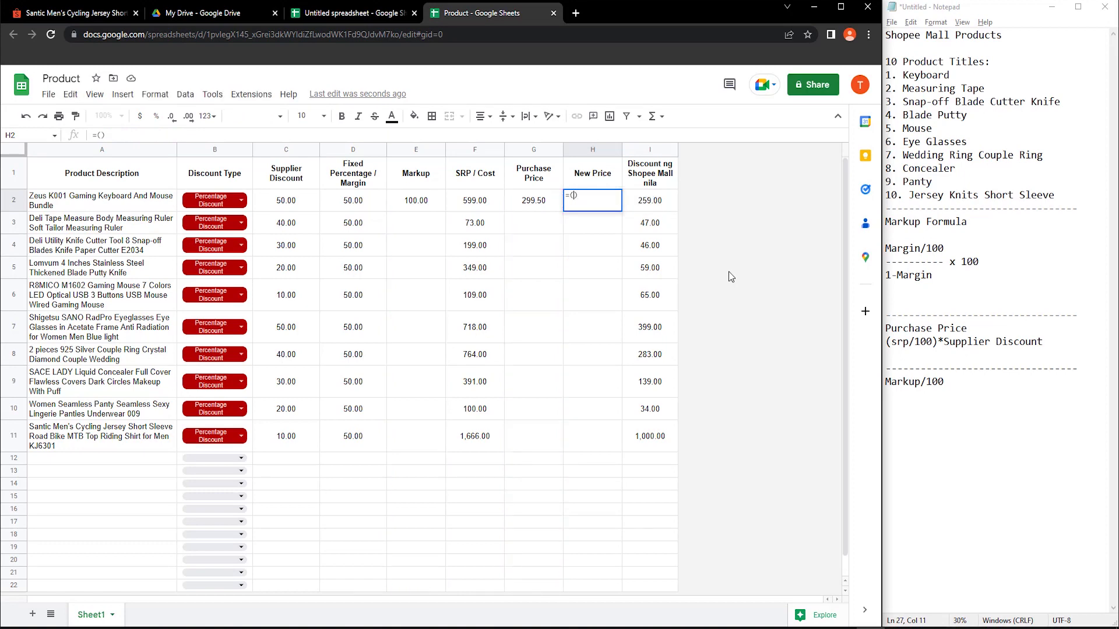
pyautogui.hotkey('ctrl', 'v')
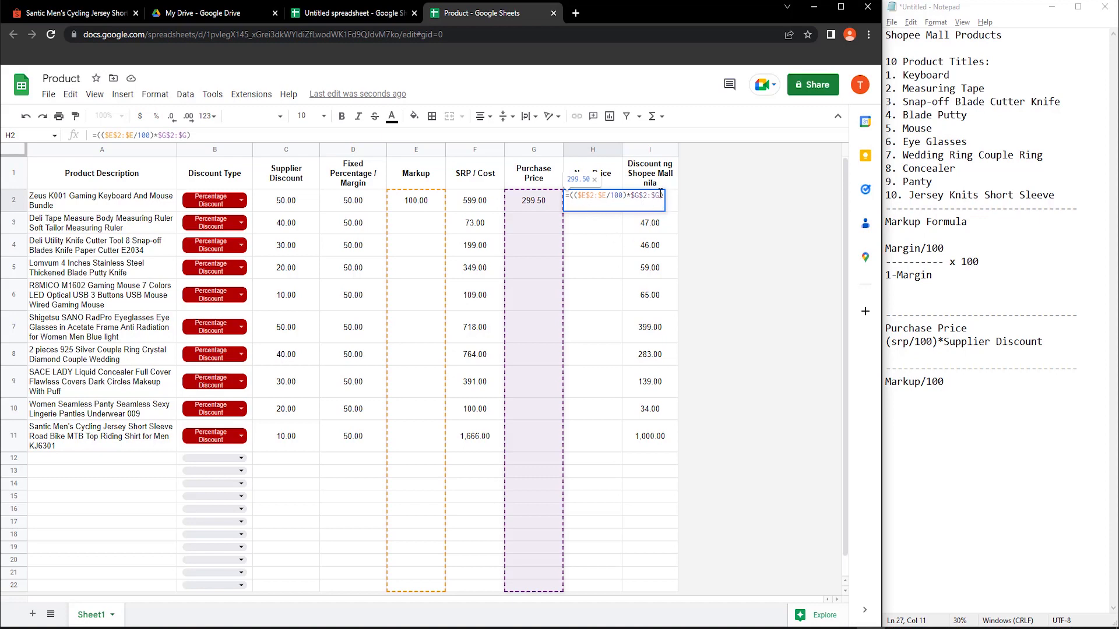
pyautogui.write('+')
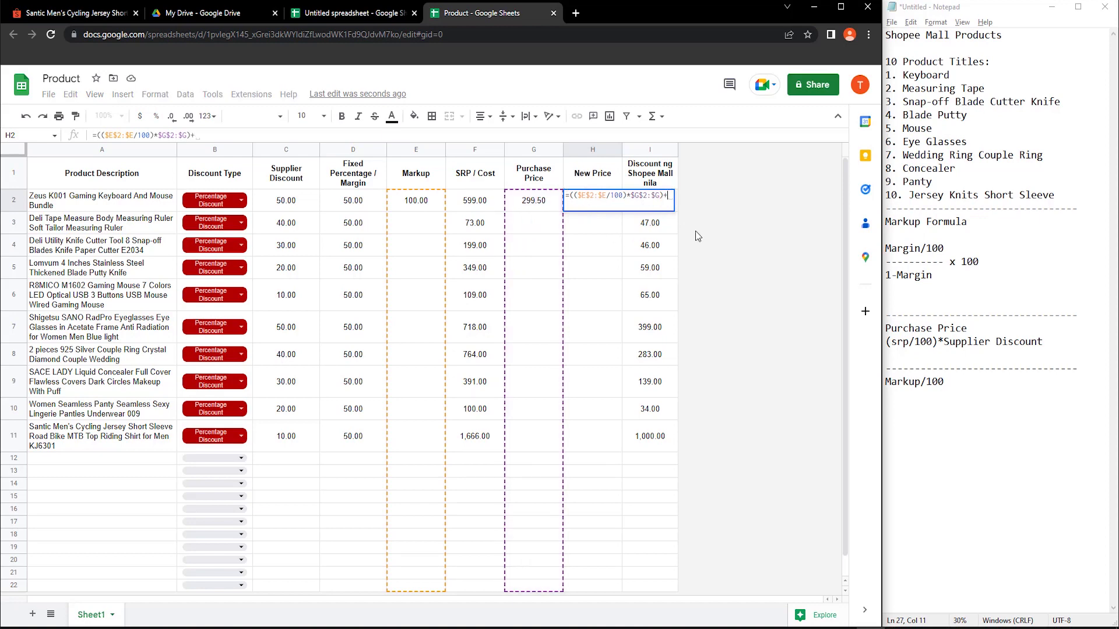
pyautogui.click(542, 202)
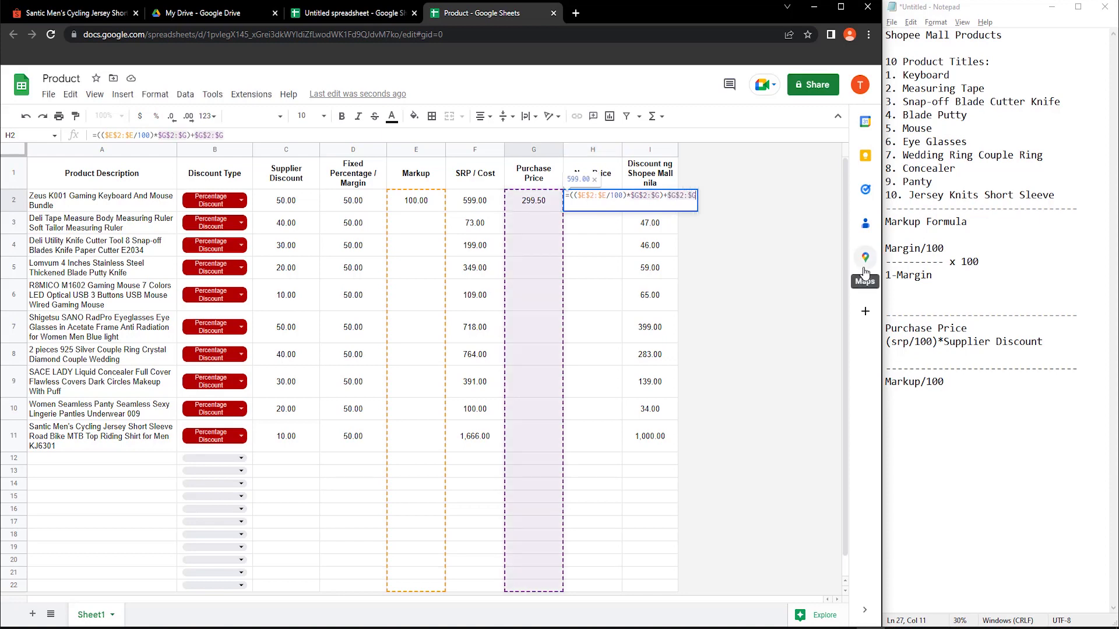
pyautogui.press('Return')
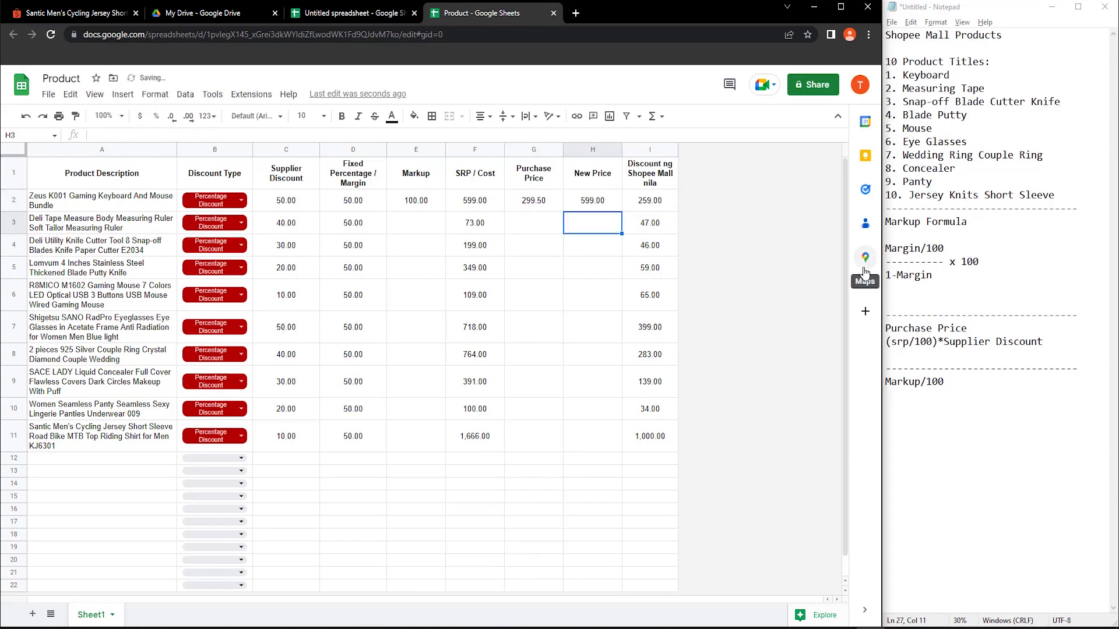
pyautogui.click(373, 222)
pyautogui.click(602, 208)
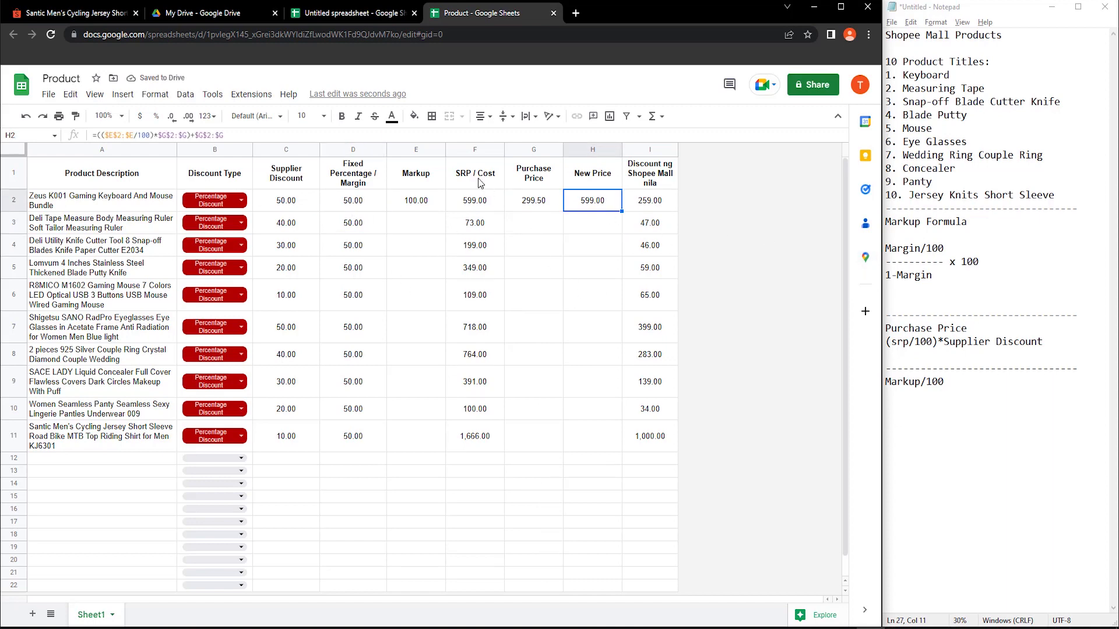
# Test the price formulas by setting the Supplier Discount in C2 to 40, and inspect the Purchase Price in G2.
pyautogui.click(304, 209)
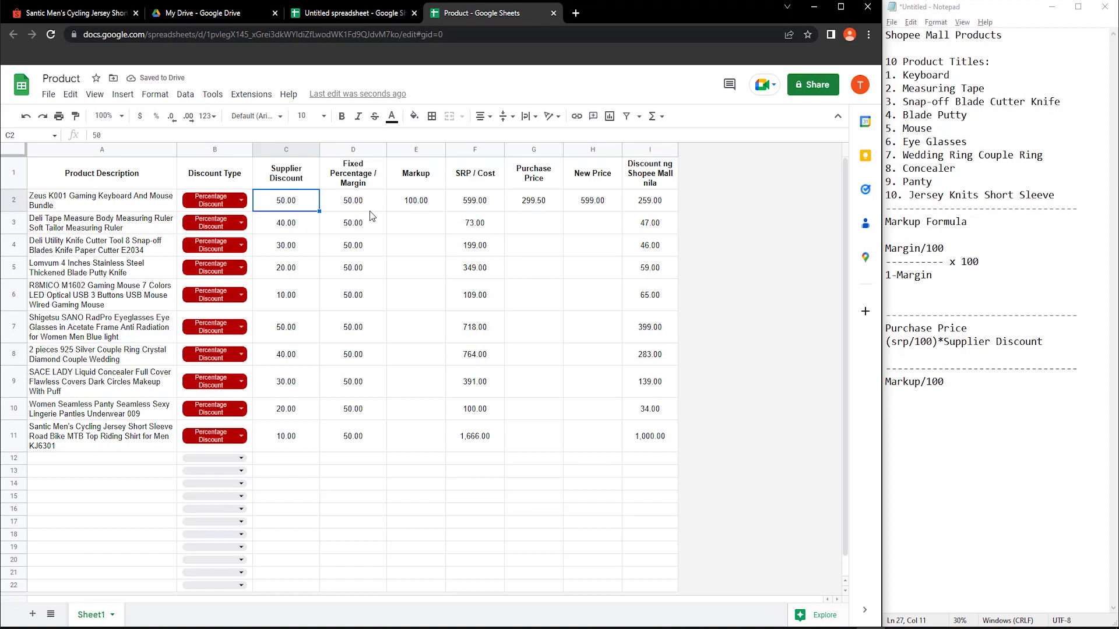
pyautogui.write('40')
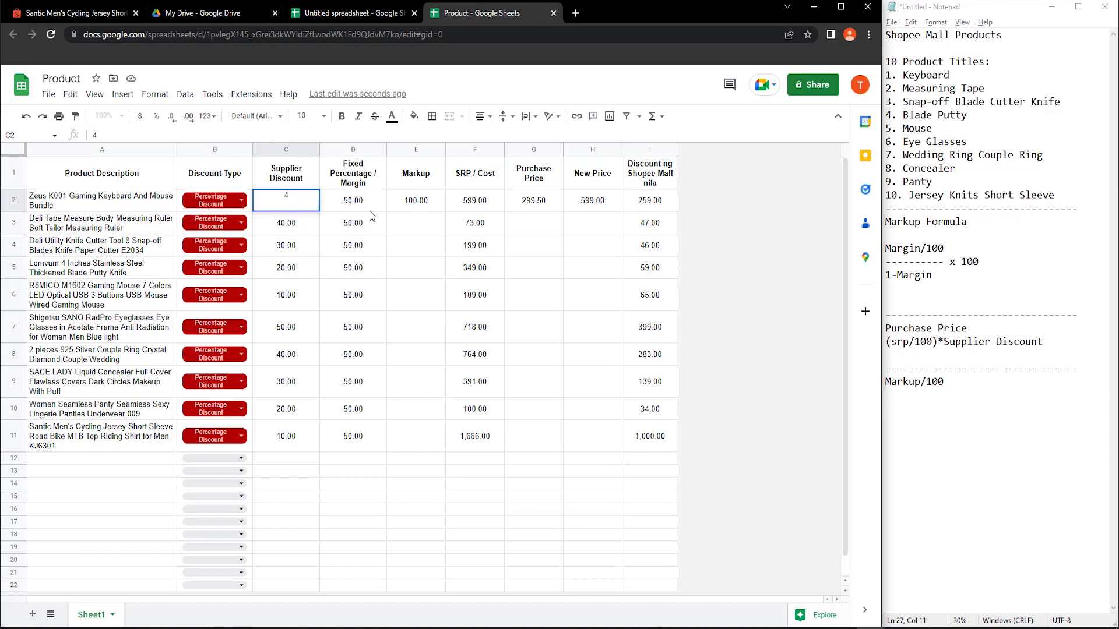
pyautogui.press('Return')
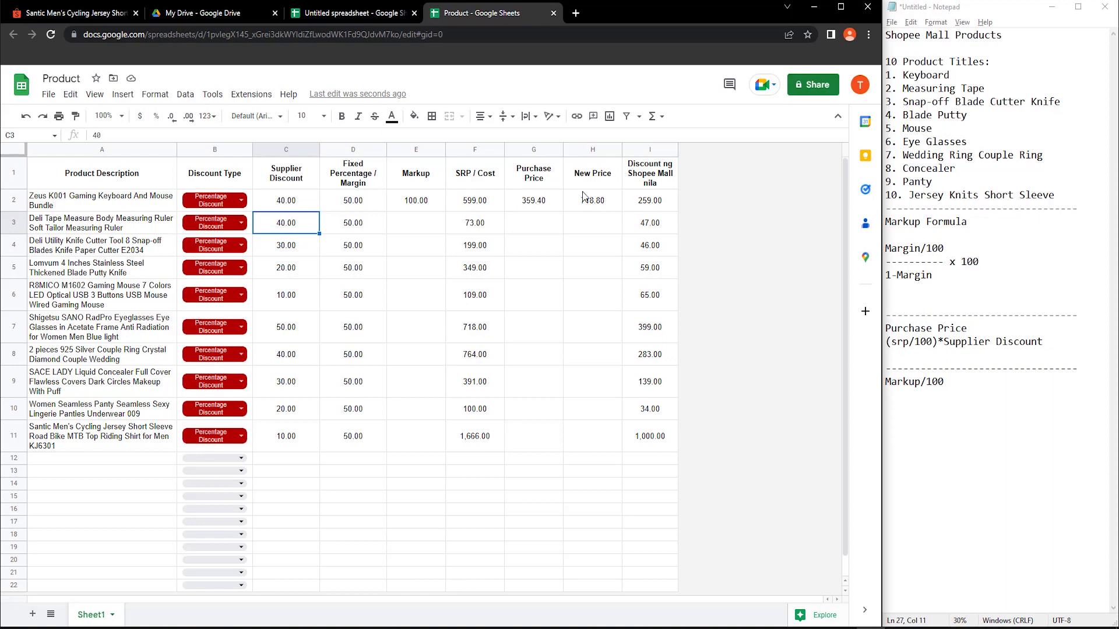
pyautogui.click(530, 200)
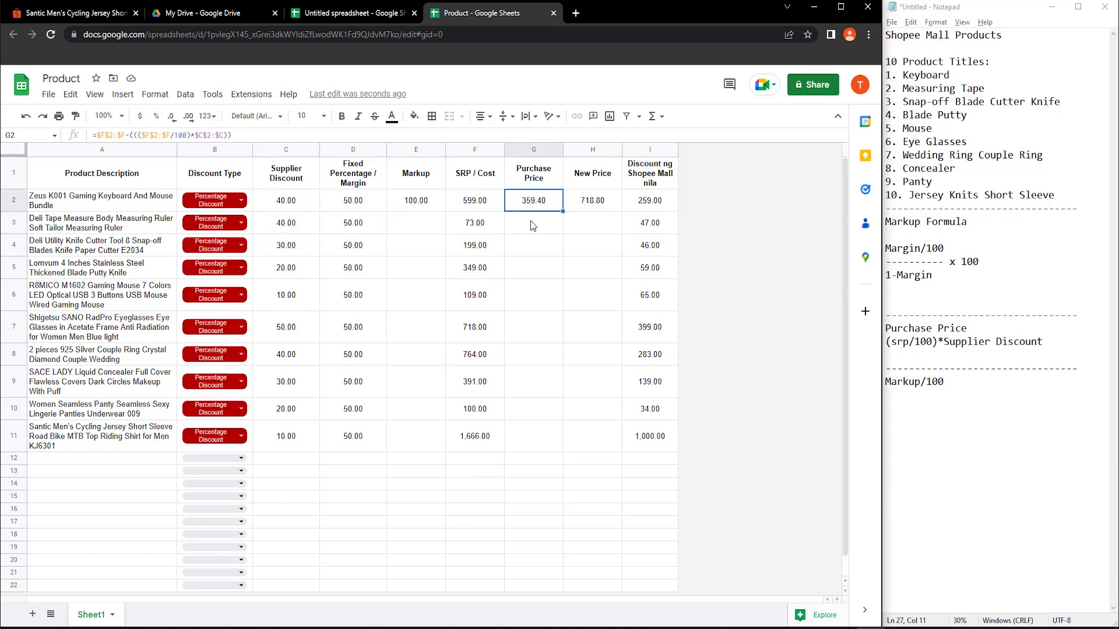
# Check the first product's prices in Calculator by computing 599-40% and multiplying the result by 2, and close it.
pyautogui.click(243, 628)
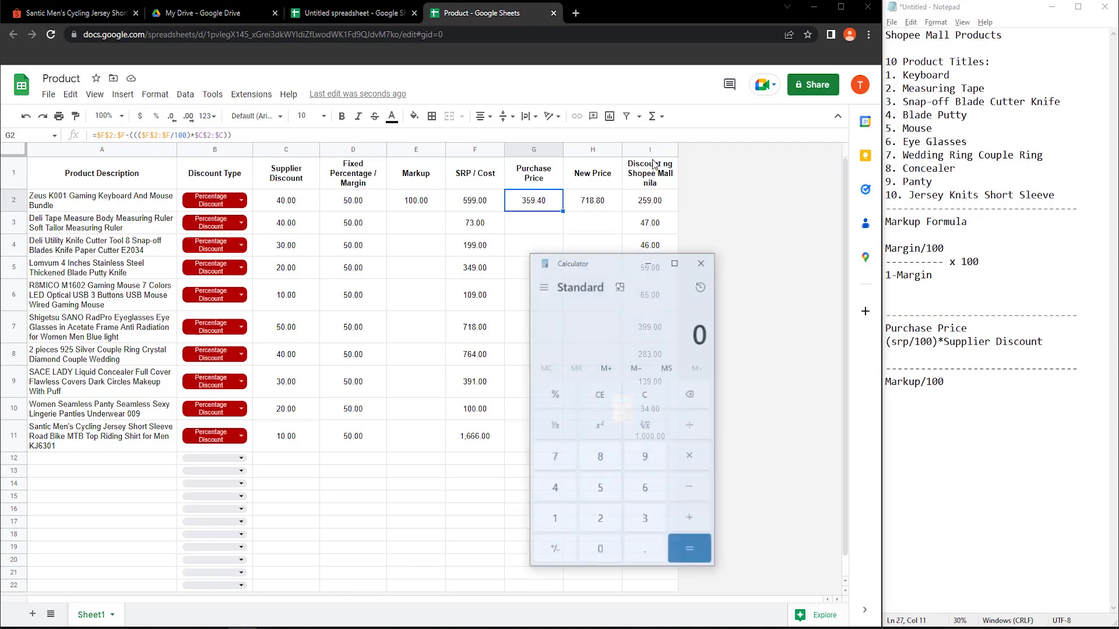
pyautogui.moveTo(625, 265); pyautogui.dragTo(748, 207)
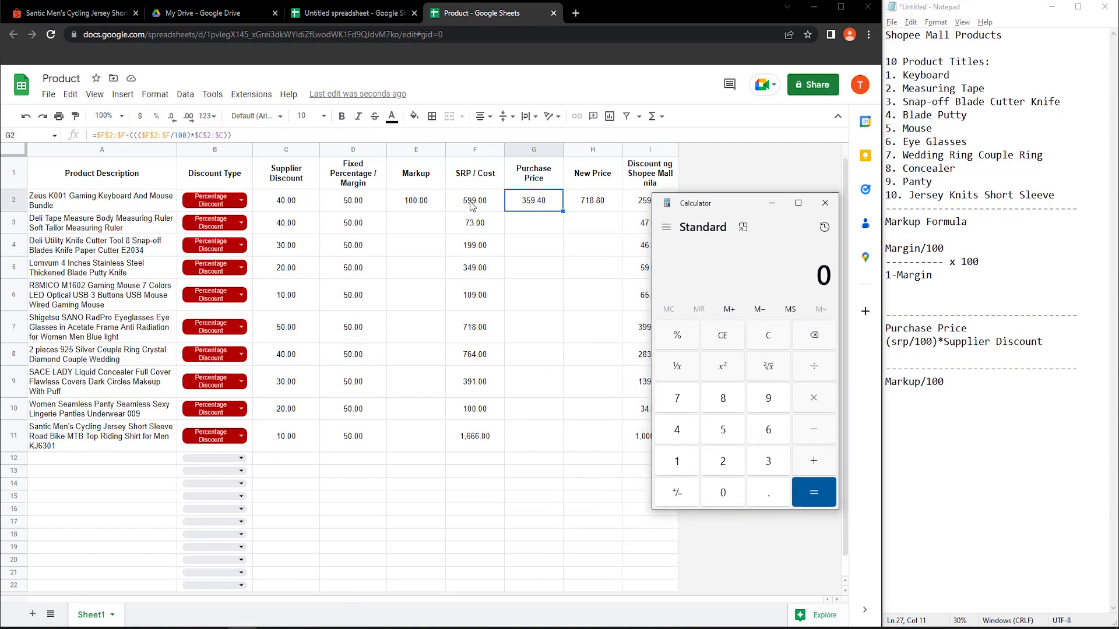
pyautogui.write('599-40%')
pyautogui.press('Return')
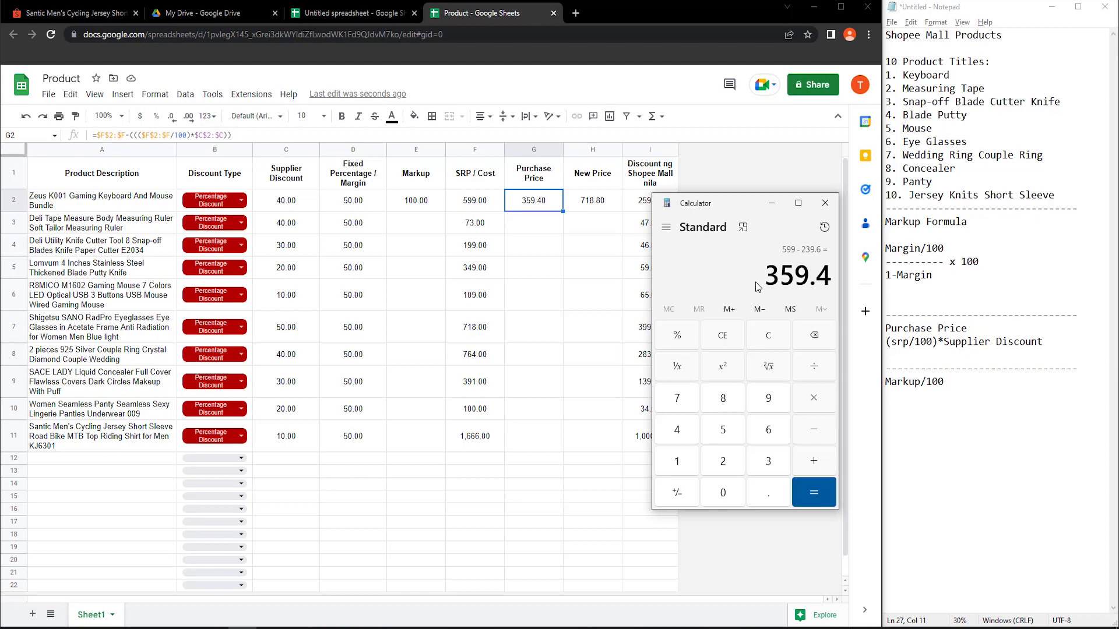
pyautogui.write('*2')
pyautogui.press('Return')
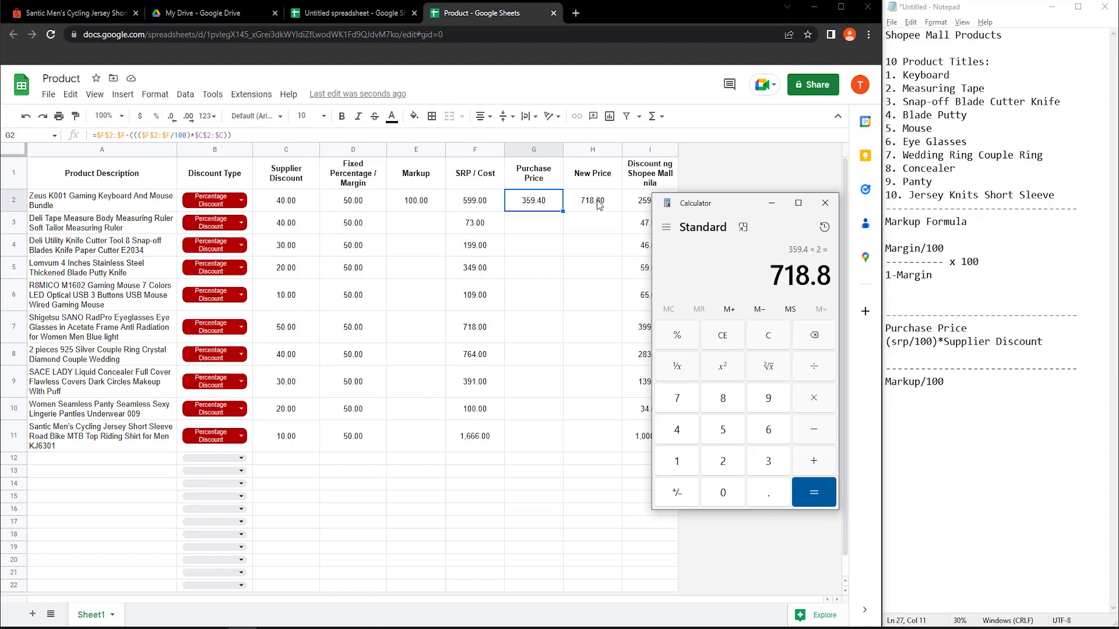
pyautogui.click(825, 203)
# Test a Fixed Percentage / Margin of 60 in D2 and inspect the first product's New Price, Purchase Price and the Shopee Mall discount column.
pyautogui.click(353, 201)
pyautogui.write('60')
pyautogui.press('Return')
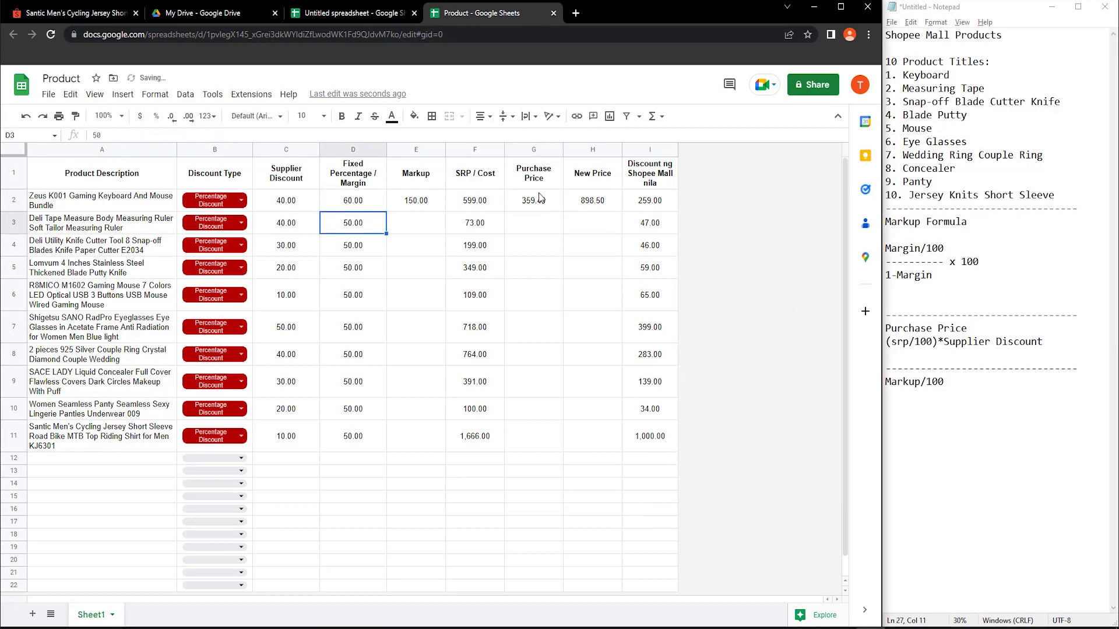
pyautogui.click(589, 204)
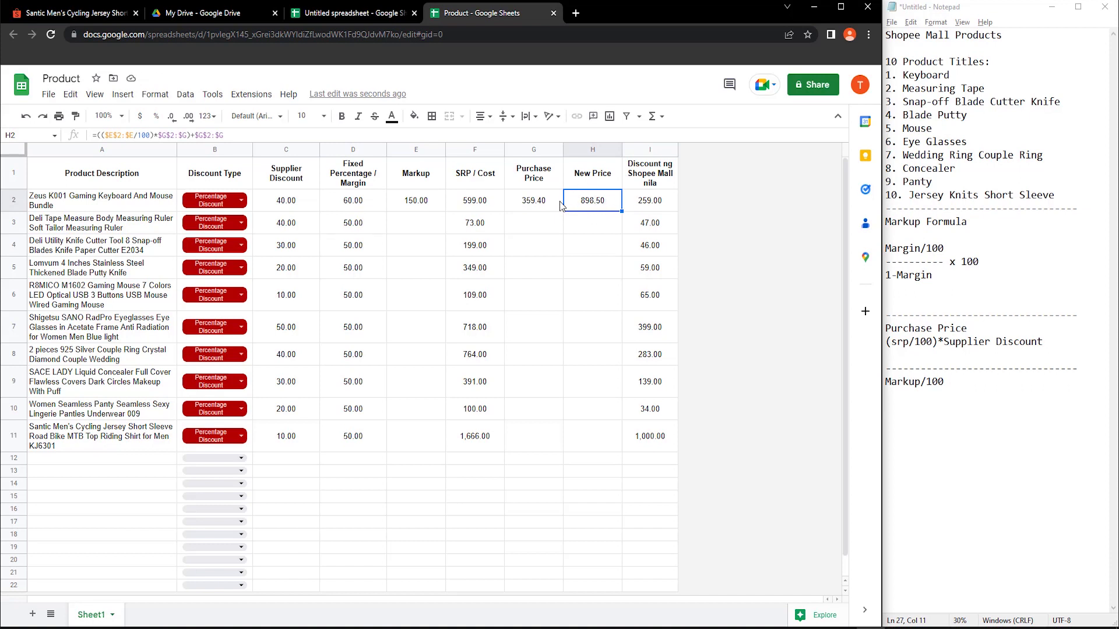
pyautogui.click(533, 200)
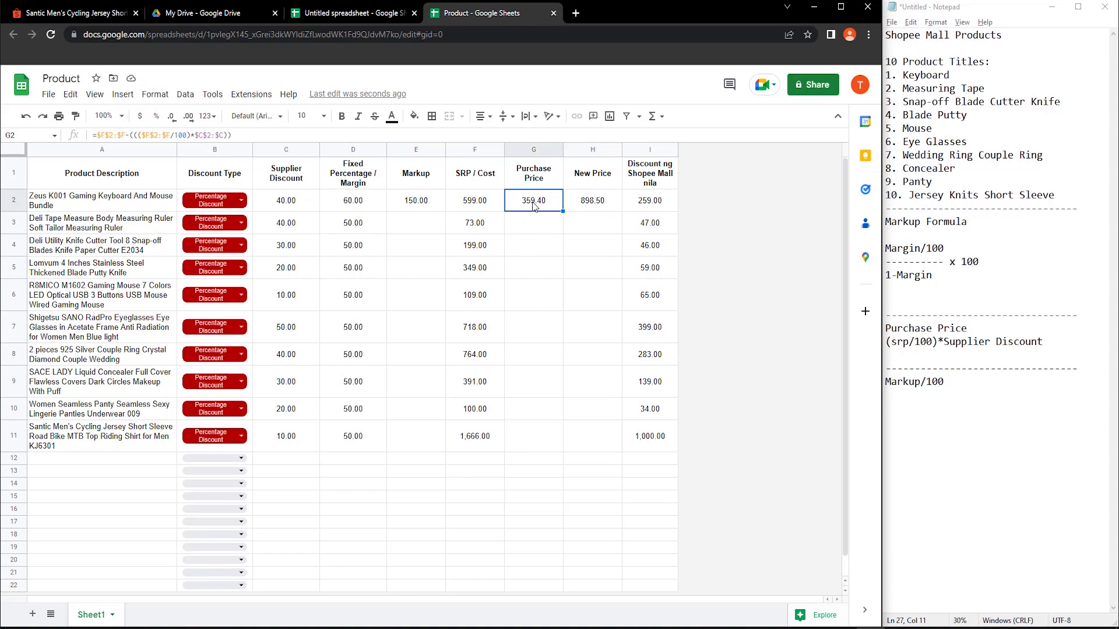
pyautogui.click(661, 207)
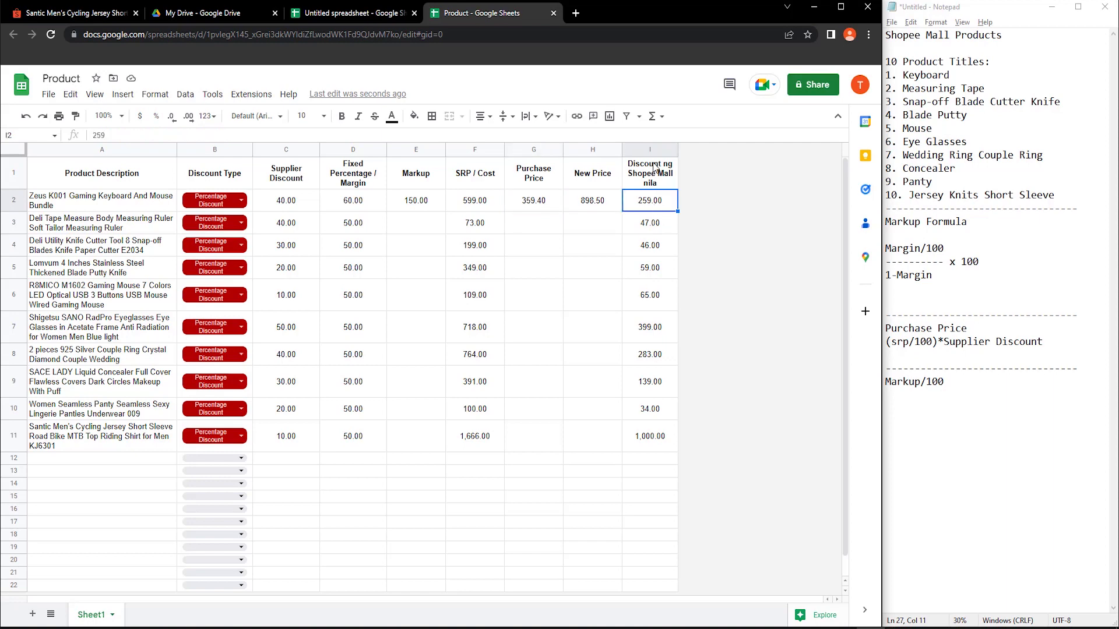
pyautogui.moveTo(653, 187); pyautogui.dragTo(657, 434)
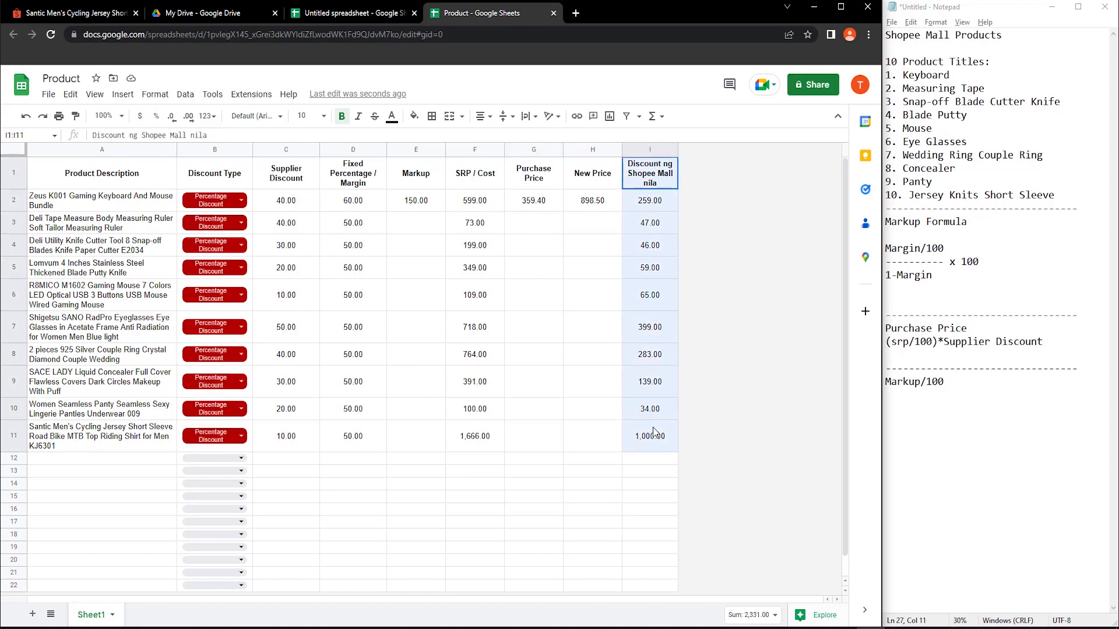
pyautogui.click(650, 207)
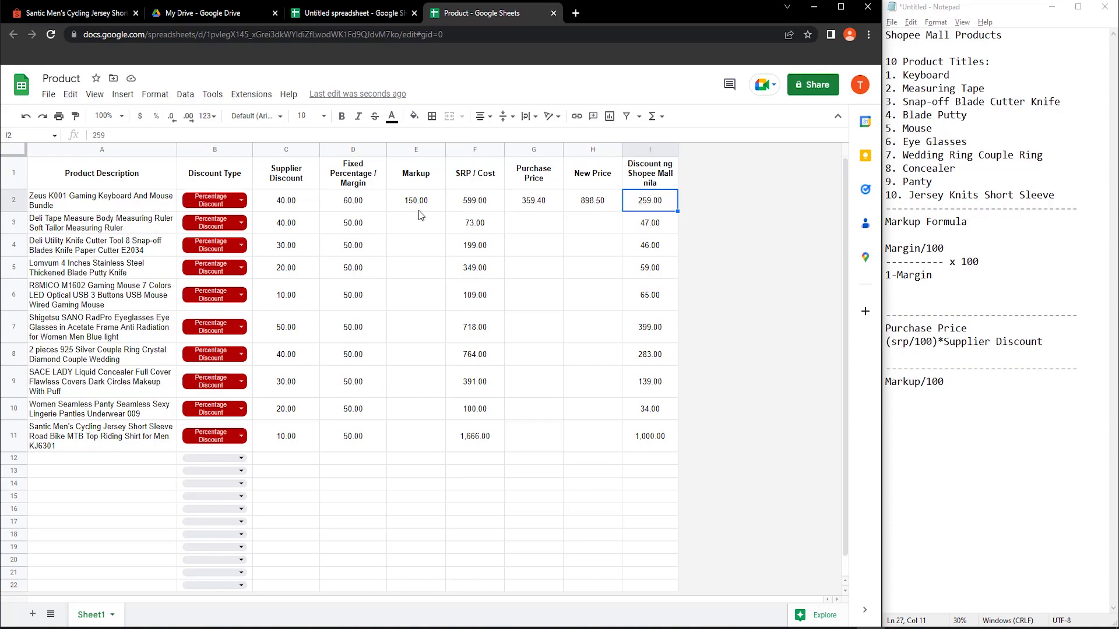
# Restore the first product's Fixed Percentage / Margin in D2 and Supplier Discount in C2 to 50.
pyautogui.click(357, 209)
pyautogui.write('50')
pyautogui.press('Return')
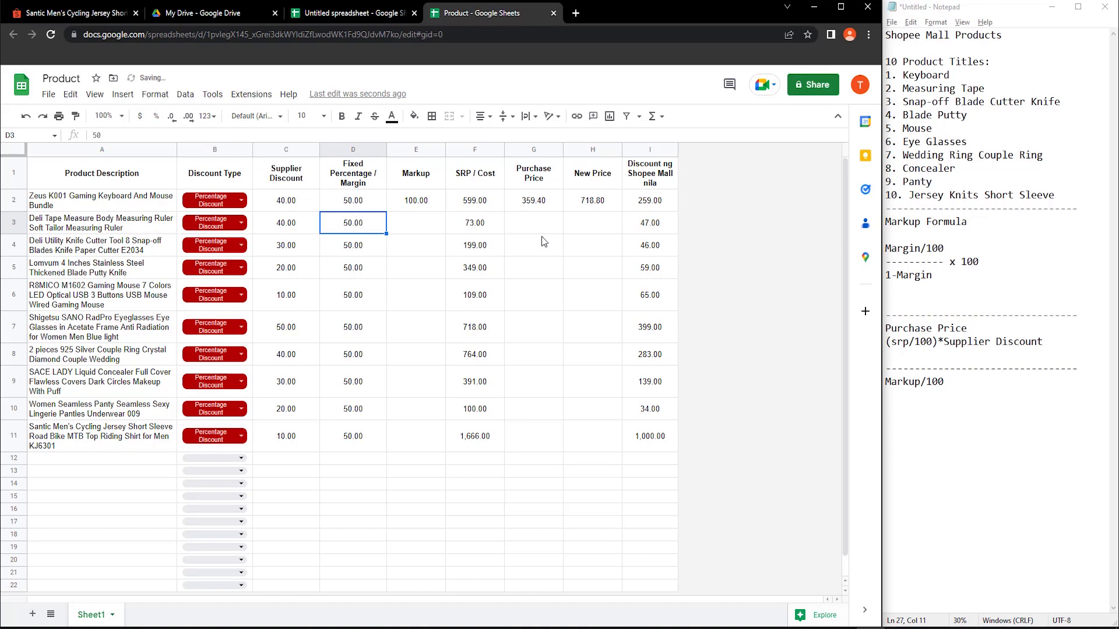
pyautogui.press('Up')
pyautogui.press('Left')
pyautogui.write('50')
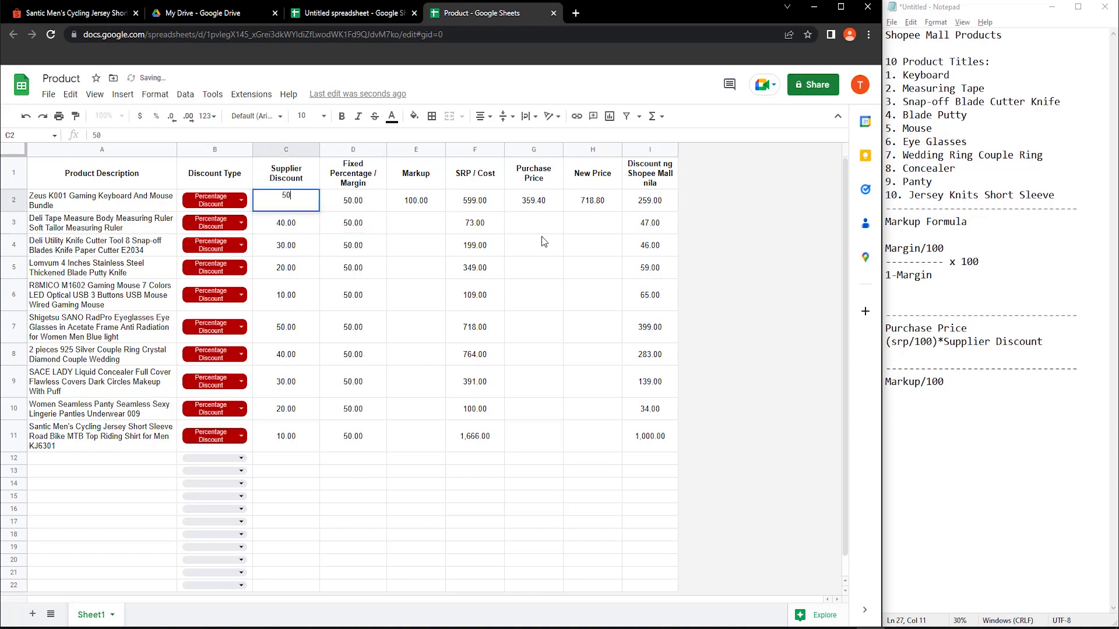
pyautogui.press('Return')
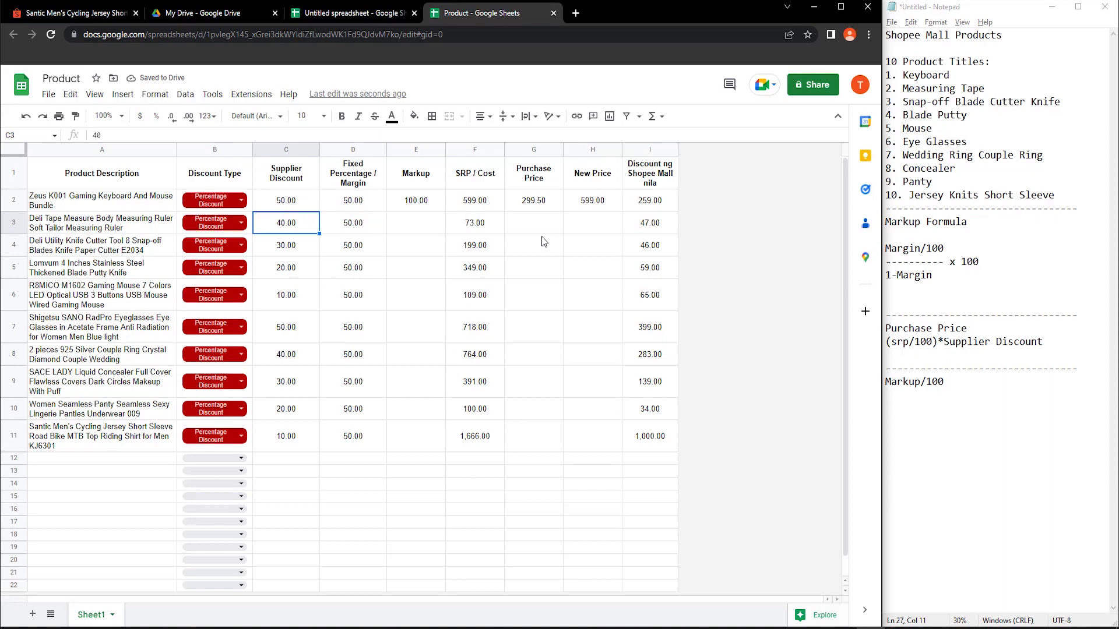
# Set the Supplier Discount of the first product in C2 to 60.
pyautogui.press('Up')
pyautogui.write('60')
pyautogui.press('Return')
pyautogui.press('Up')
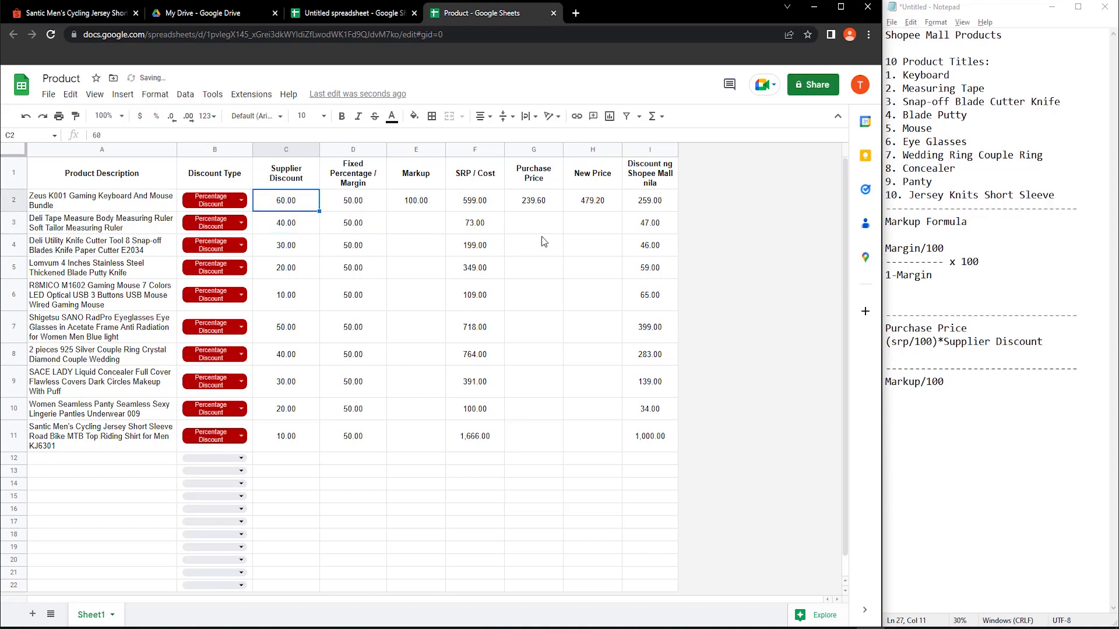
# Replace the Markup formula in E2 with a new formula that starts as an empty IF function.
pyautogui.click(404, 198)
pyautogui.doubleClick(403, 196)
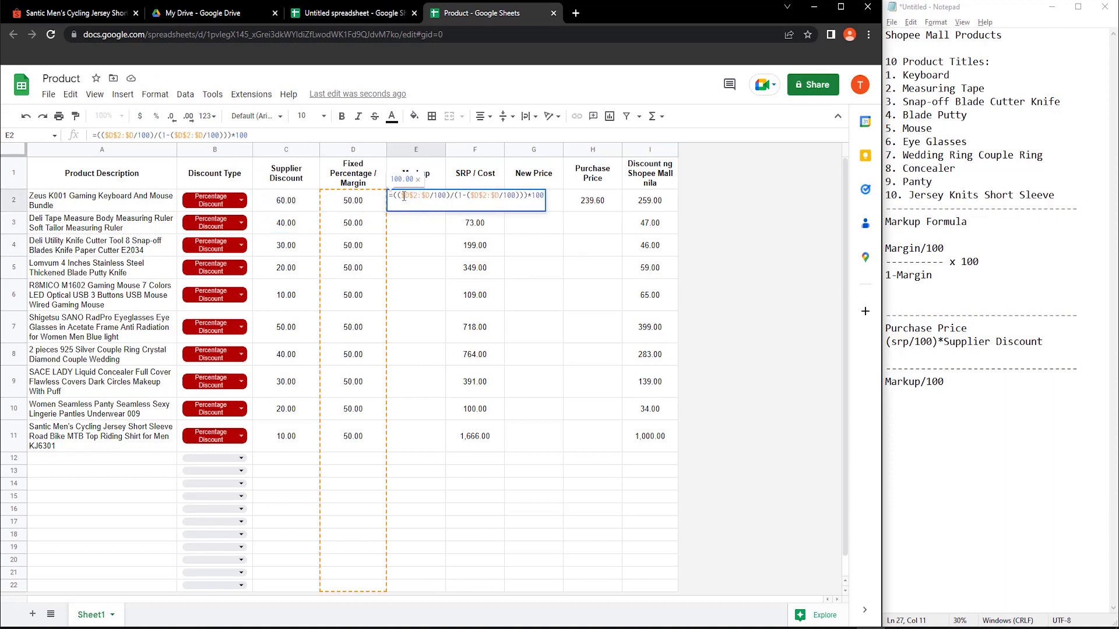
pyautogui.press('Escape')
pyautogui.doubleClick(395, 204)
pyautogui.hotkey('ctrl', 'a')
pyautogui.write('=')
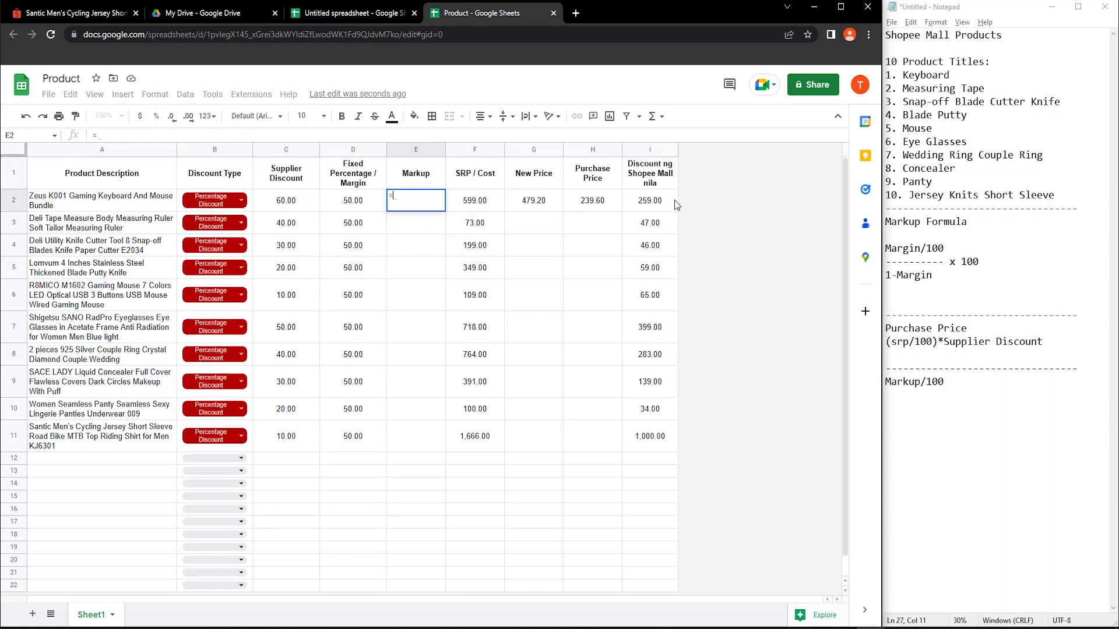
pyautogui.write('if(')
pyautogui.press('Left')
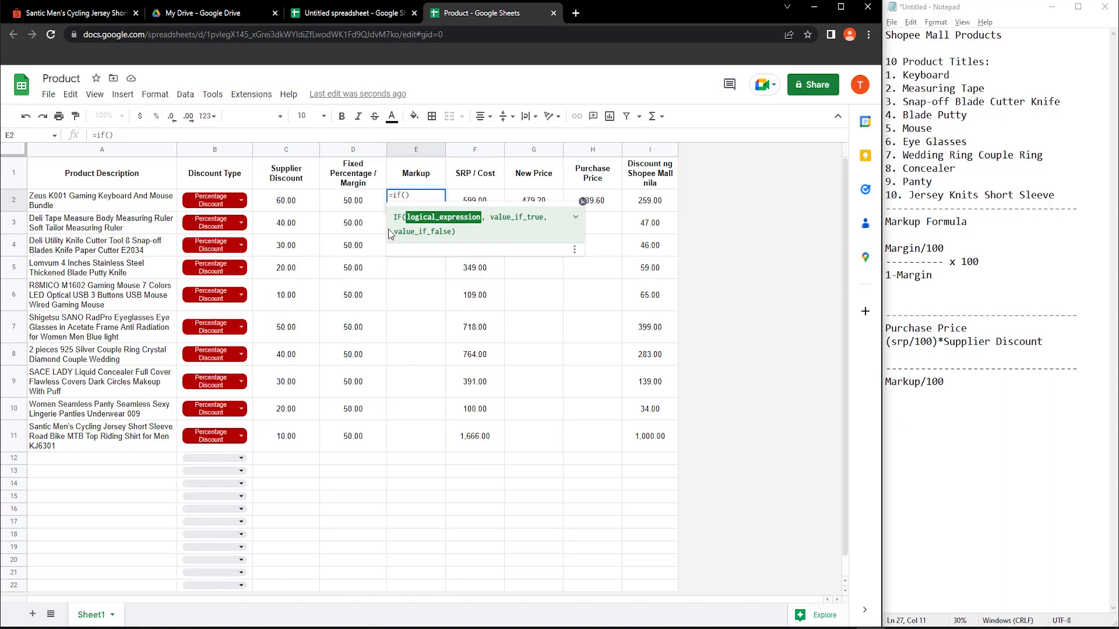
# Complete the Markup formula in E2 as =if($C$2:$C="",1,2), using placeholder results for blank and filled Supplier Discount cells.
pyautogui.click(293, 206)
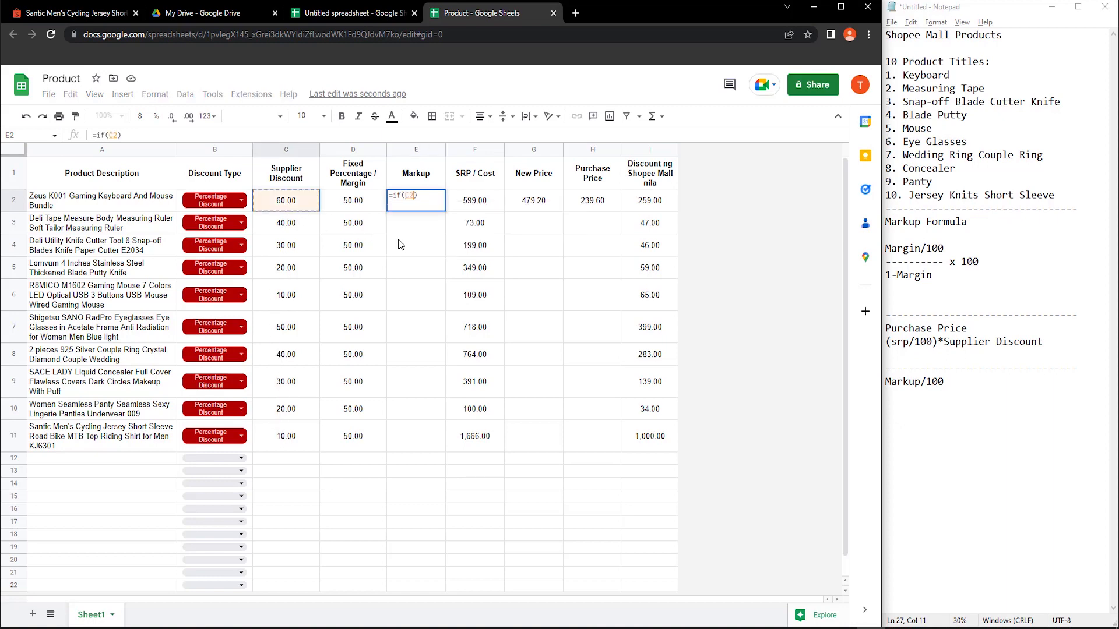
pyautogui.write(':C')
pyautogui.press('F4')
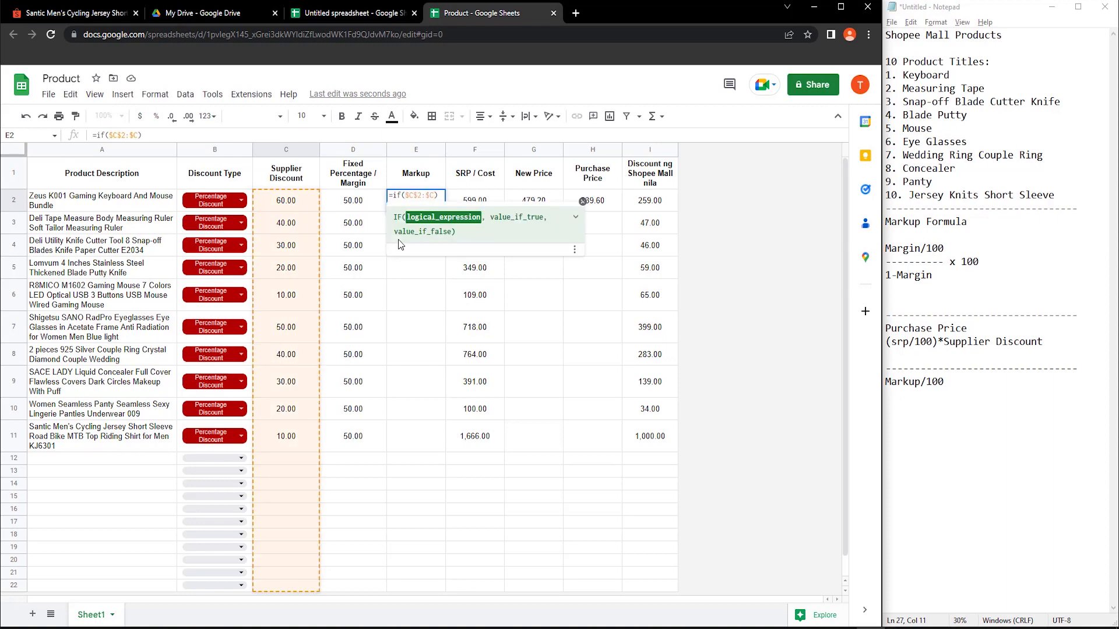
pyautogui.write('=""')
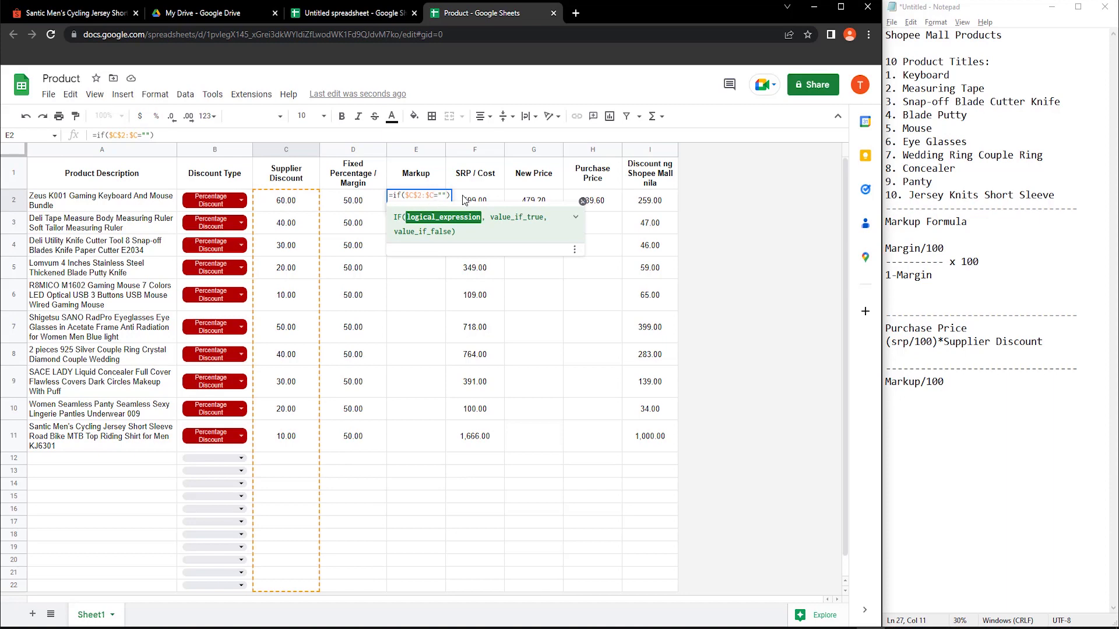
pyautogui.write(',1,2')
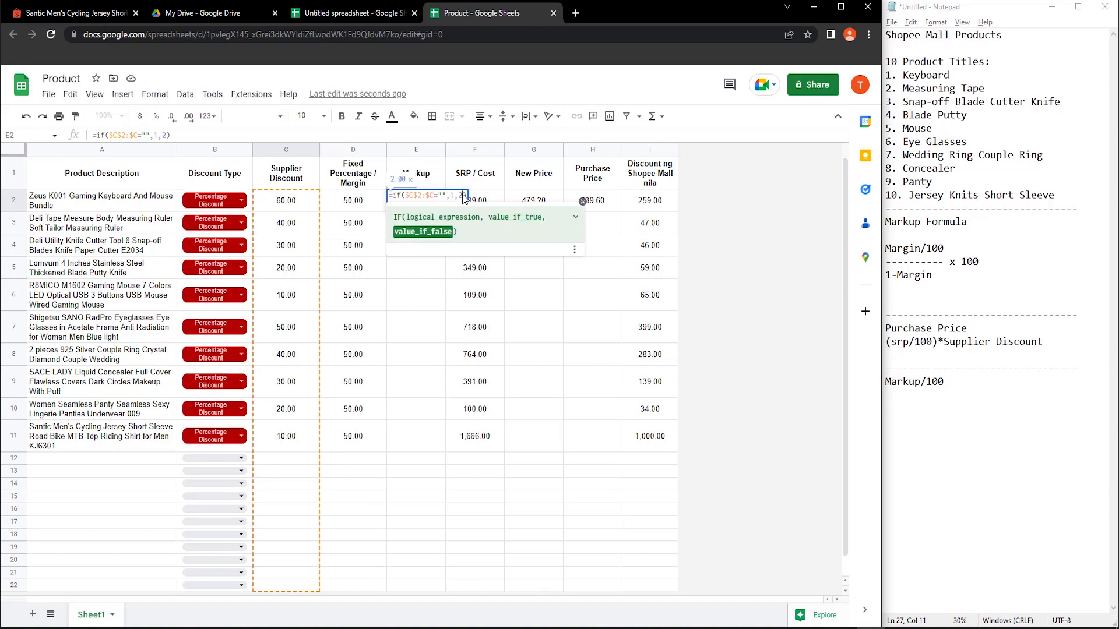
pyautogui.press('Return')
pyautogui.press('Up')
# Switch to Notepad and add the markup expression (($D$2:$D/100)/(1-($D$2:$D/100)))*100 below the Markup/100 line.
pyautogui.click(994, 382)
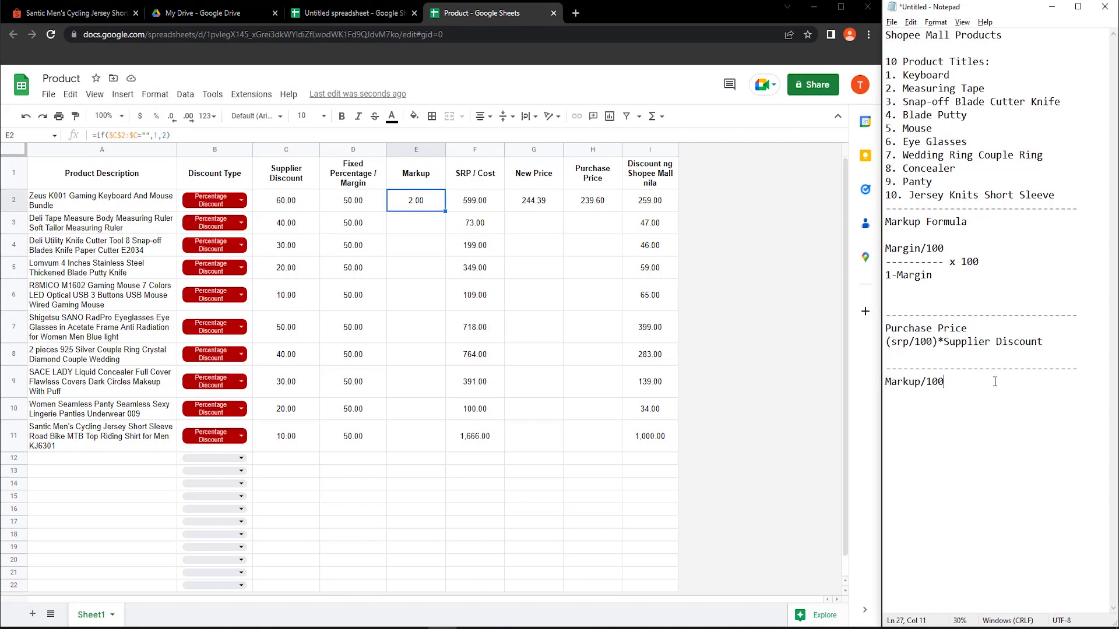
pyautogui.write('(($D$2:$D/100)/(1-($D$2:$D/100)))*100')
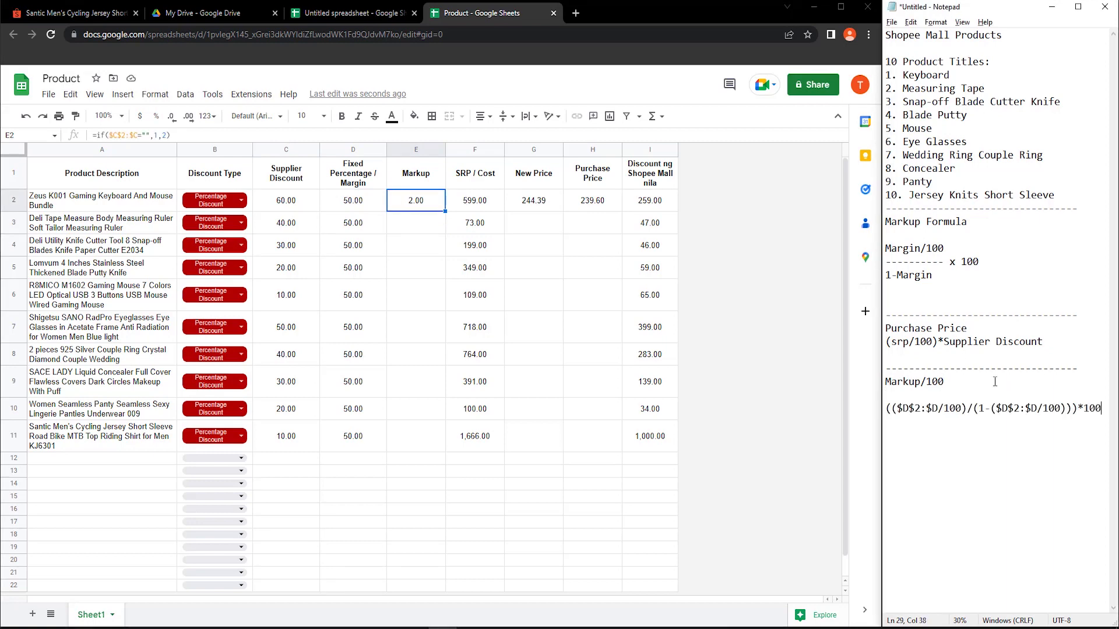
# Switch back to the Product sheet and wrap the IF formula in E2 in ArrayFormula so it covers the whole Markup column.
pyautogui.click(420, 206)
pyautogui.doubleClick(430, 199)
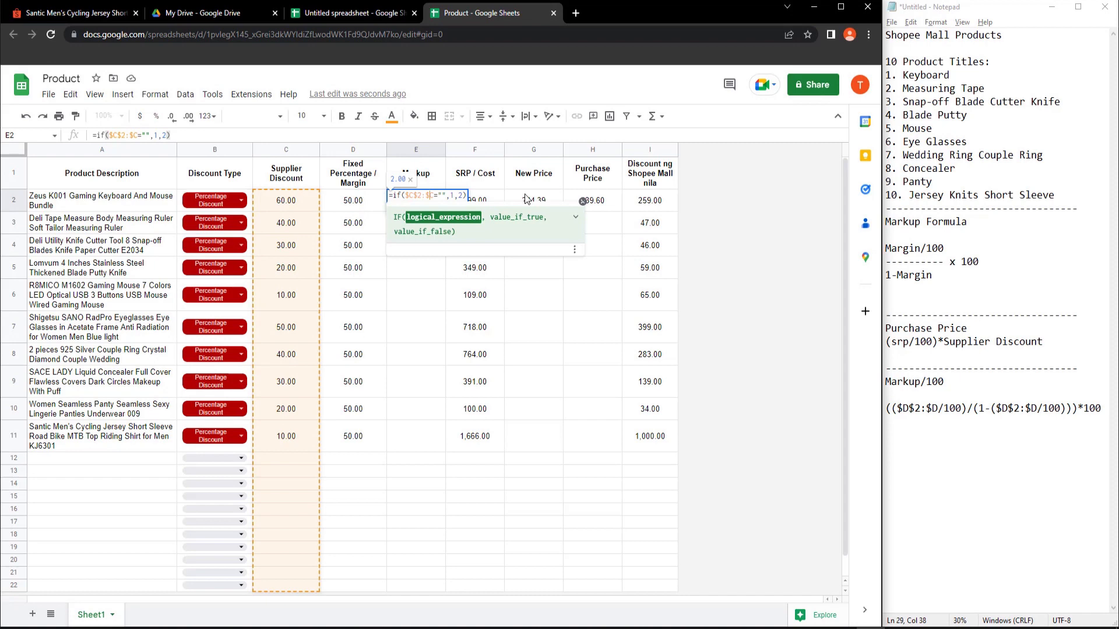
pyautogui.hotkey('ctrl', 'shift', 'Return')
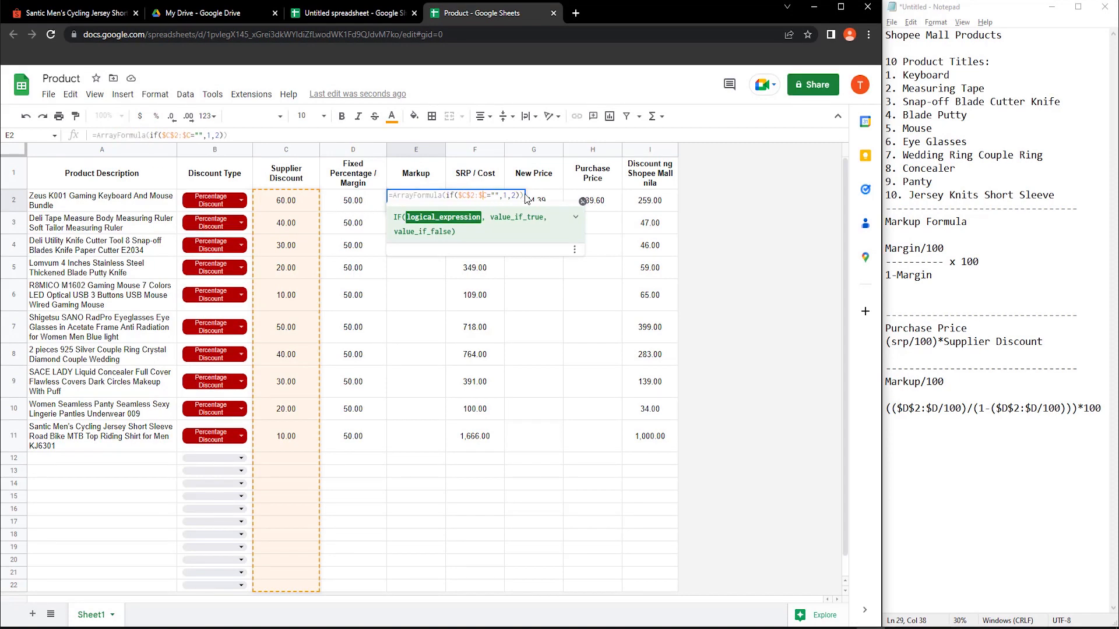
pyautogui.press('Return')
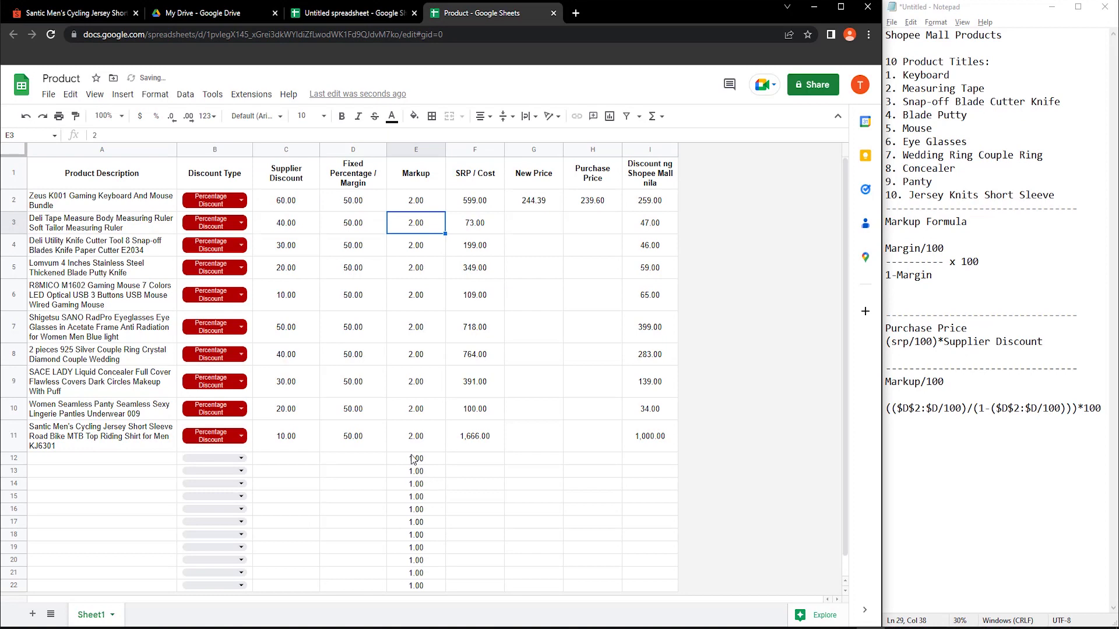
# Change the value_if_true placeholder in the E2 Markup formula to an empty string "" and review the Markup cells E2 to E11.
pyautogui.click(423, 202)
pyautogui.doubleClick(423, 203)
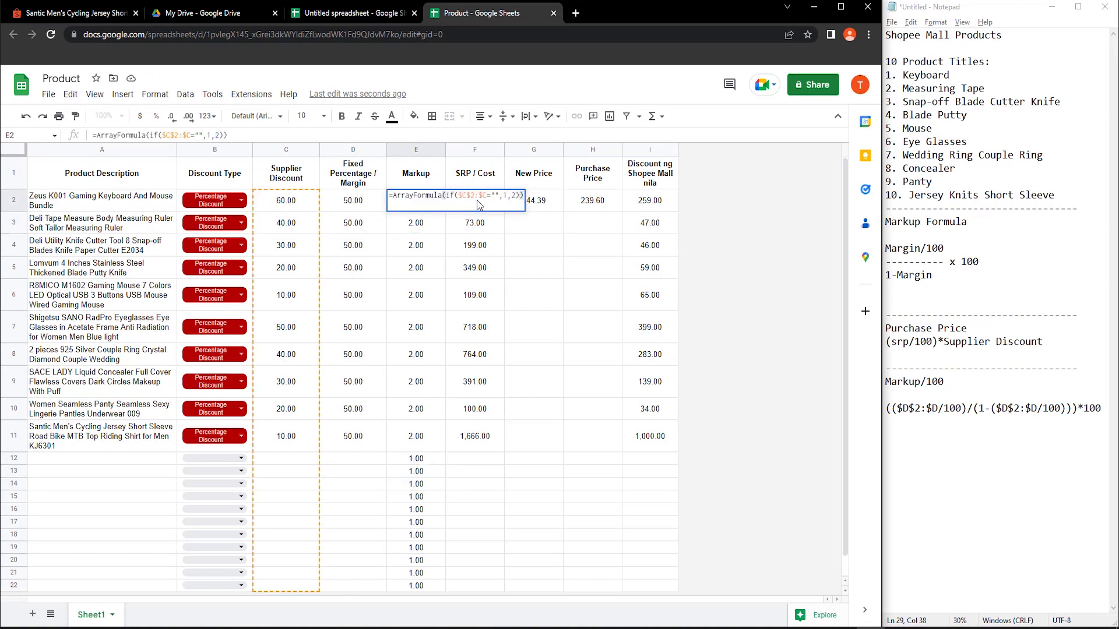
pyautogui.doubleClick(505, 196)
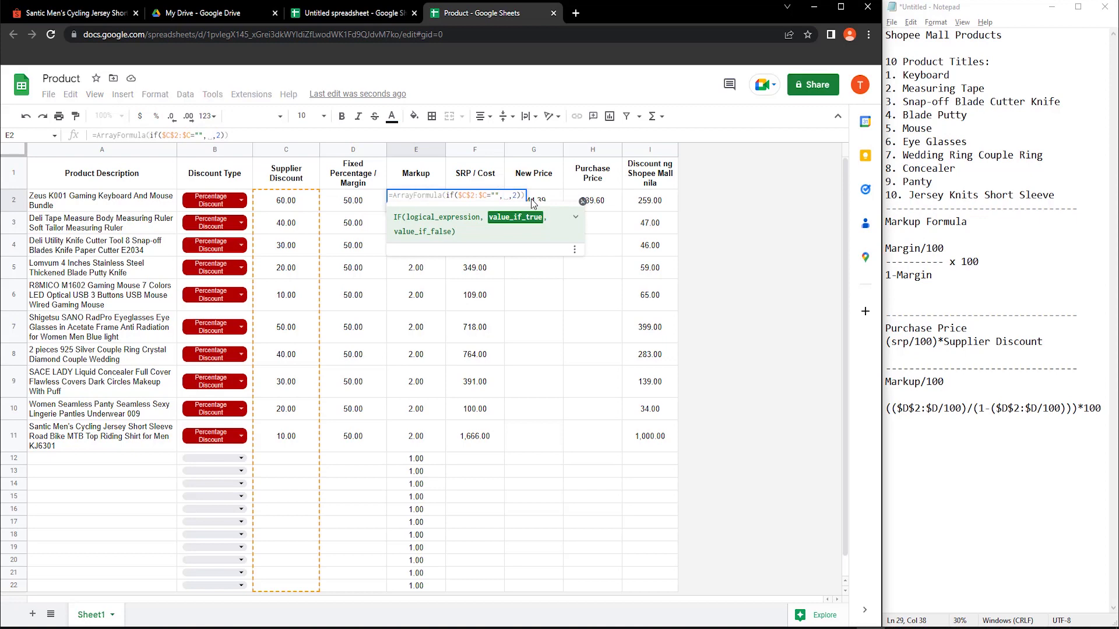
pyautogui.press('BackSpace')
pyautogui.write('""')
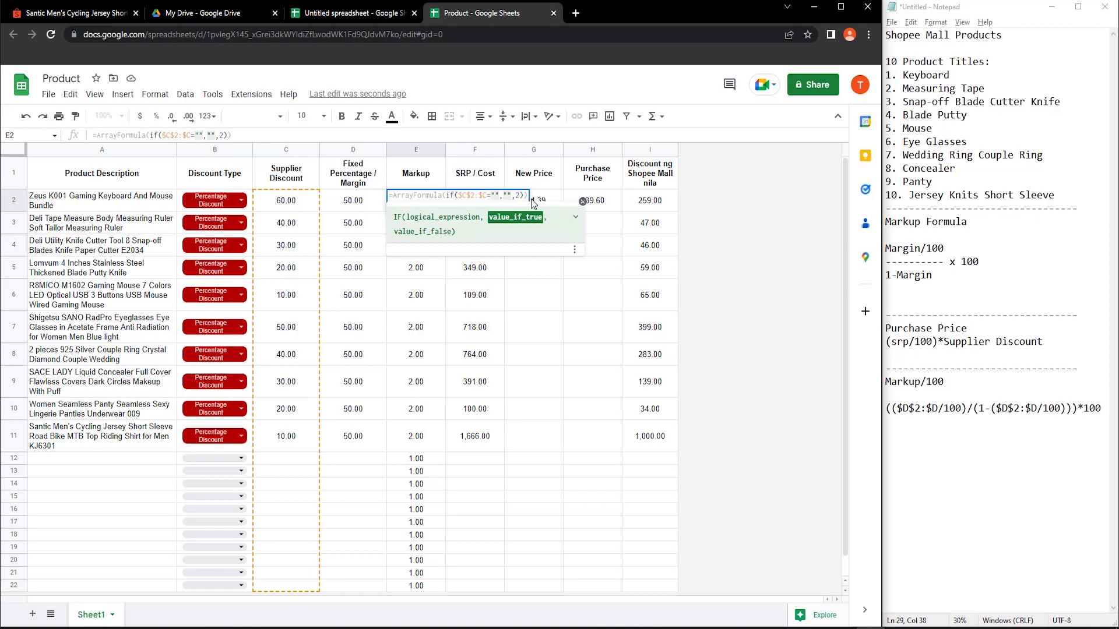
pyautogui.hotkey('ctrl', 'z')
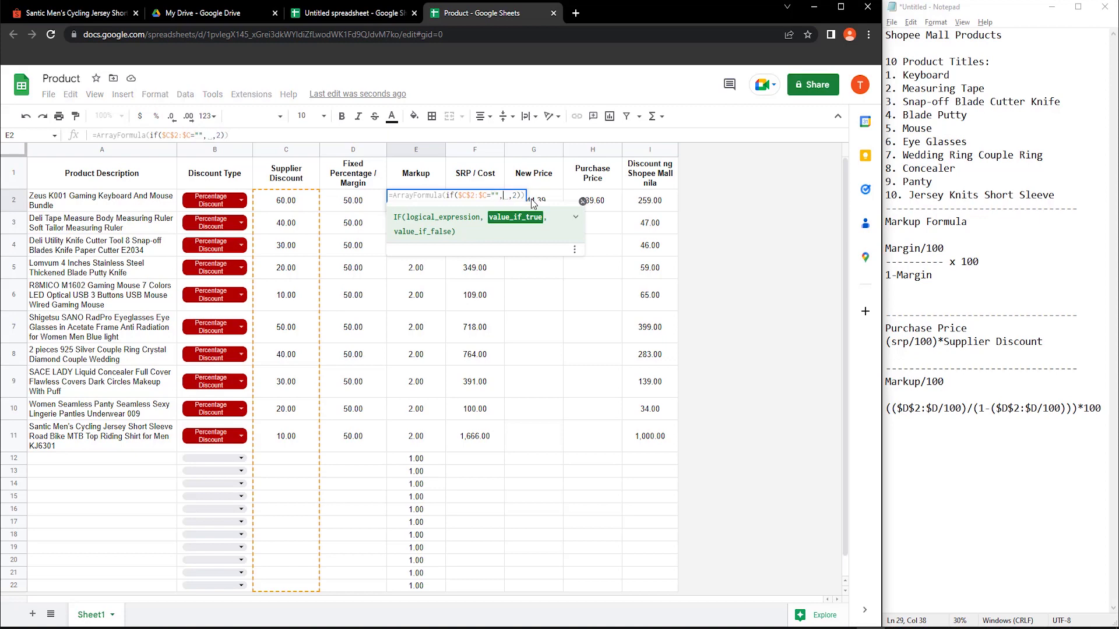
pyautogui.write('""')
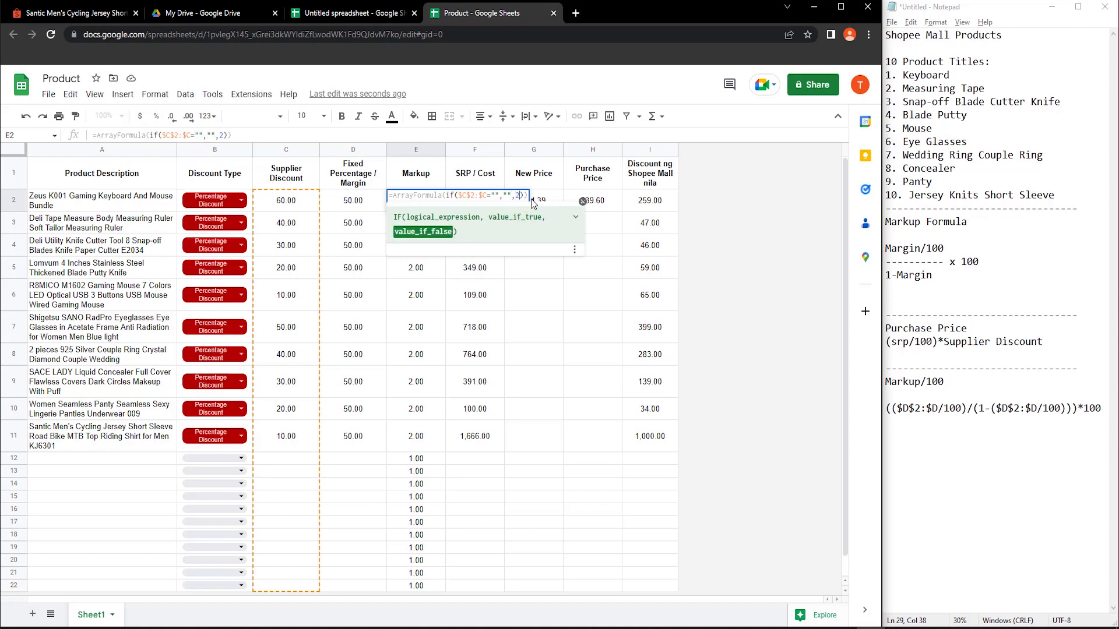
pyautogui.press('Return')
pyautogui.moveTo(418, 200); pyautogui.dragTo(419, 437)
# Cut the markup expression from Notepad and put (($D$2:$D/100)/(1-($D$2:$D/100)))*100 in place of the value_if_false placeholder in E2.
pyautogui.moveTo(886, 408); pyautogui.dragTo(1102, 414)
pyautogui.hotkey('ctrl', 'x')
pyautogui.doubleClick(404, 204)
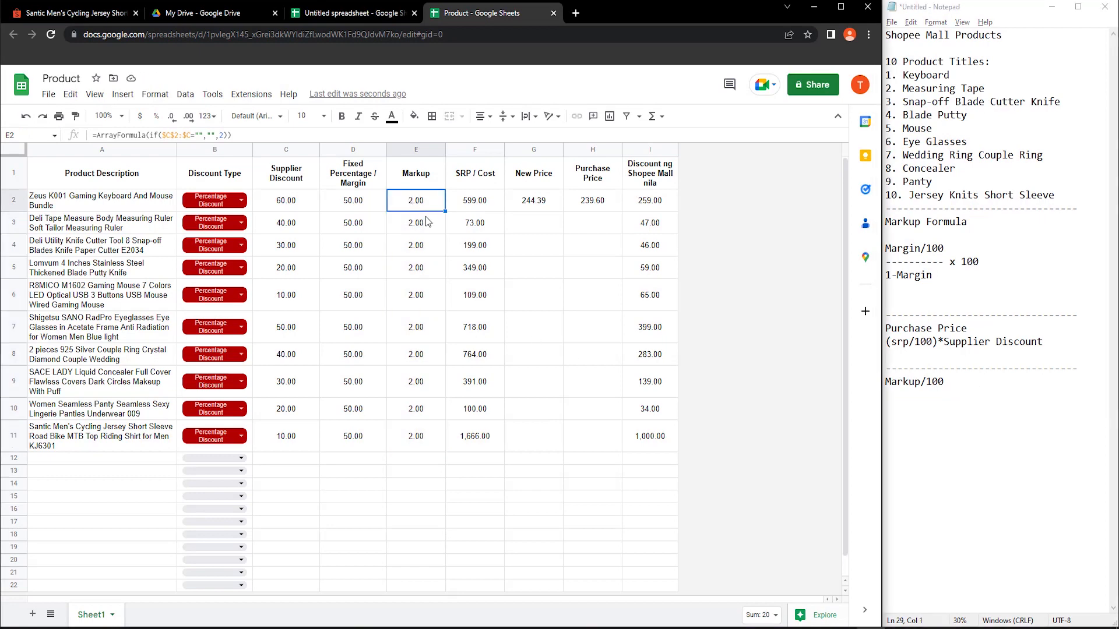
pyautogui.doubleClick(515, 197)
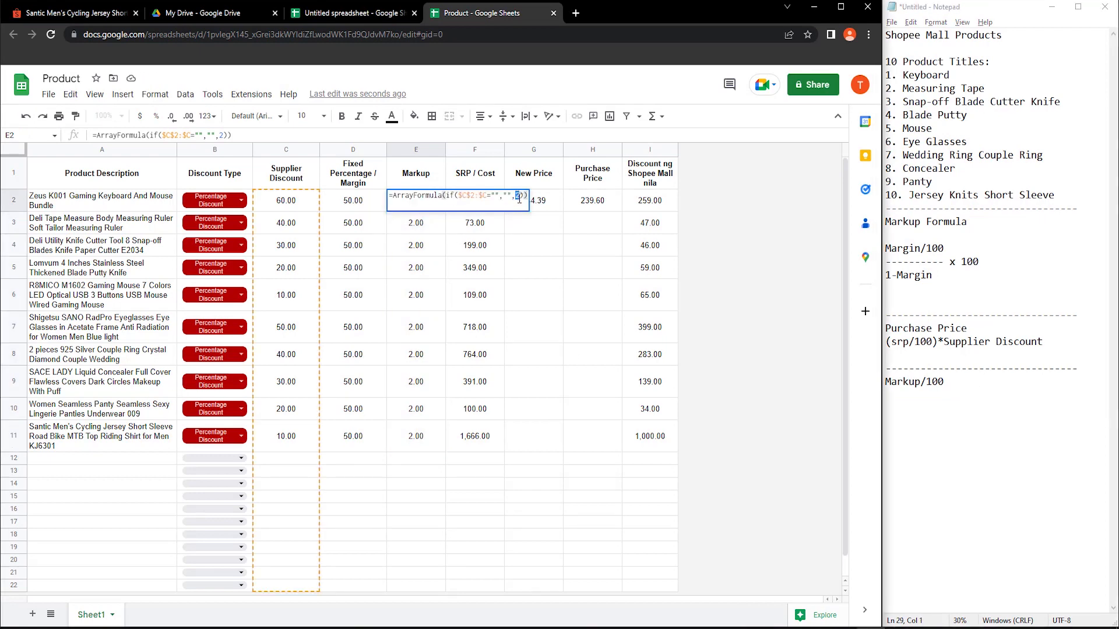
pyautogui.hotkey('ctrl', 'v')
pyautogui.press('Return')
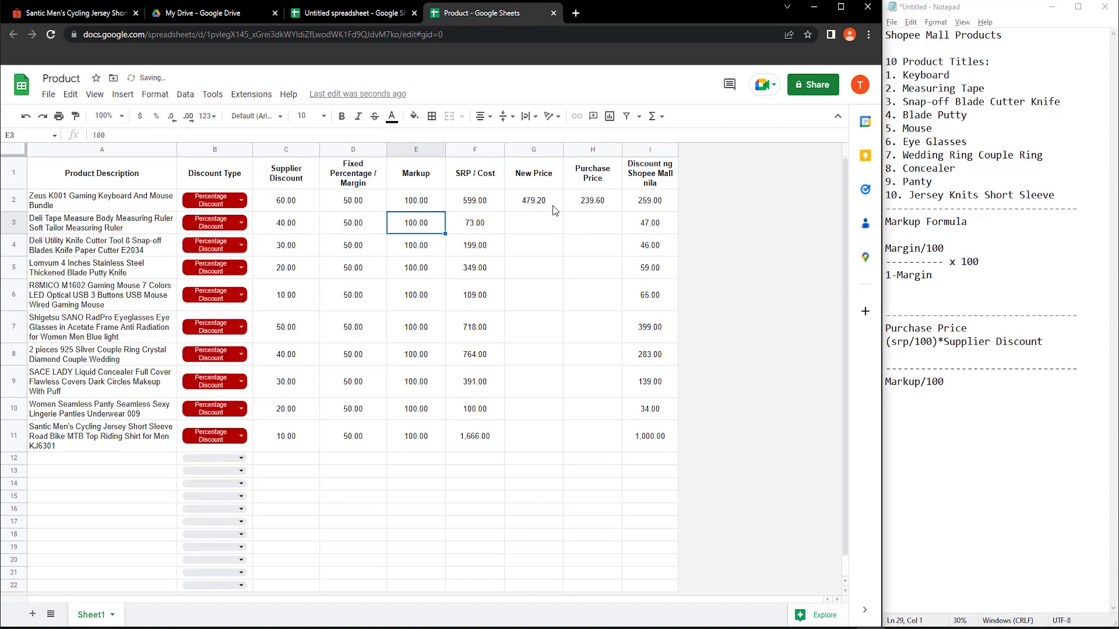
pyautogui.click(427, 207)
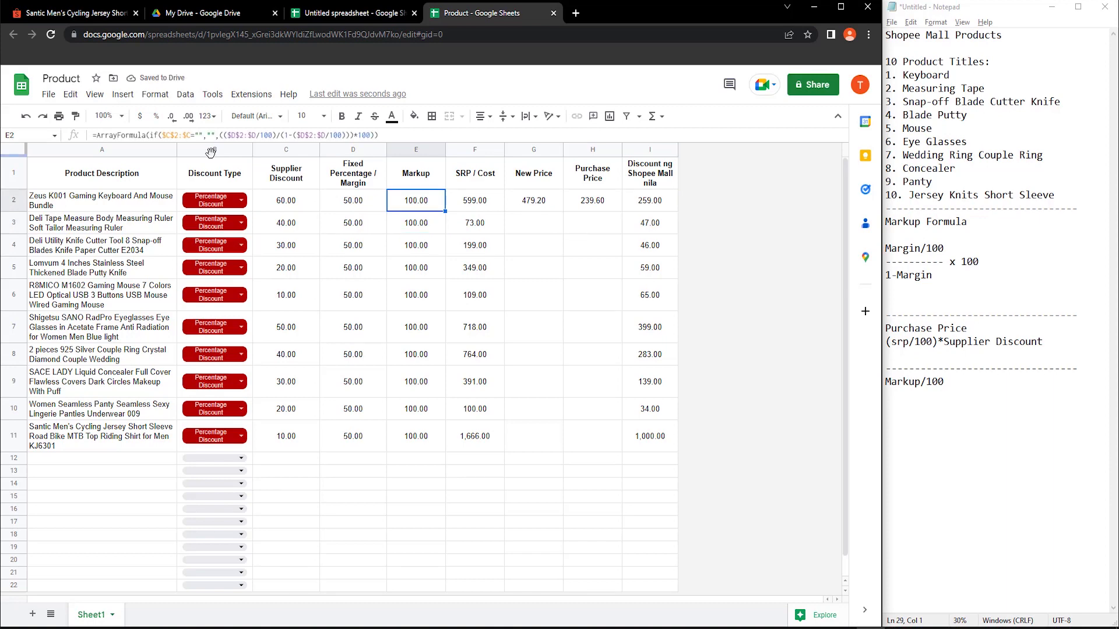
# Cut the existing New Price expression out of G2 and enter =if($A$2:$A="",1,2) in its place.
pyautogui.doubleClick(539, 207)
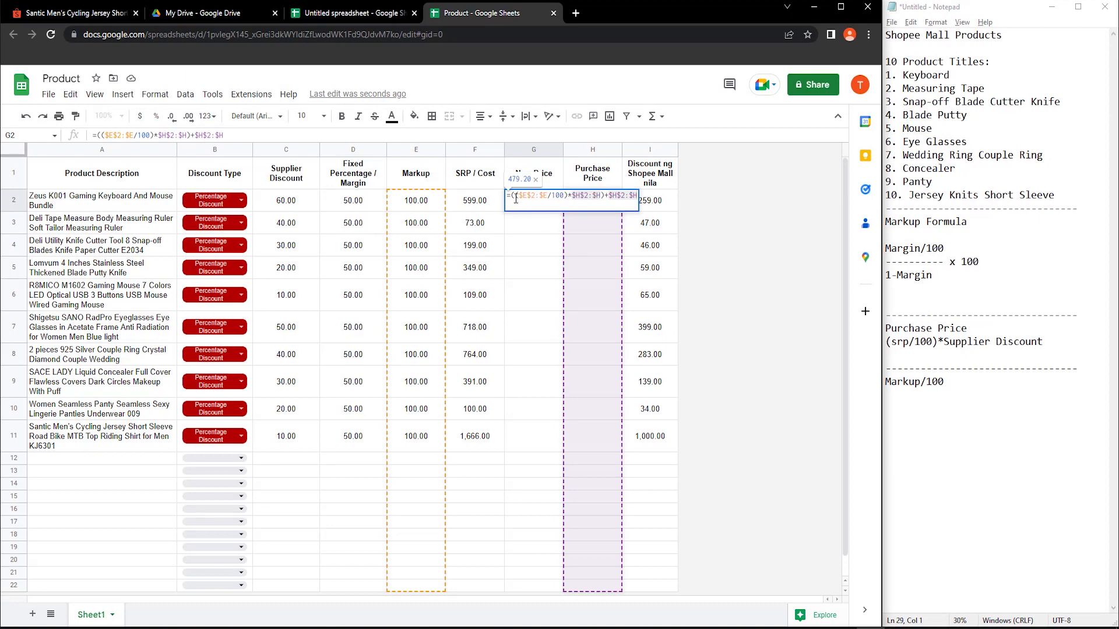
pyautogui.press('Escape')
pyautogui.doubleClick(538, 207)
pyautogui.moveTo(511, 196); pyautogui.dragTo(734, 195)
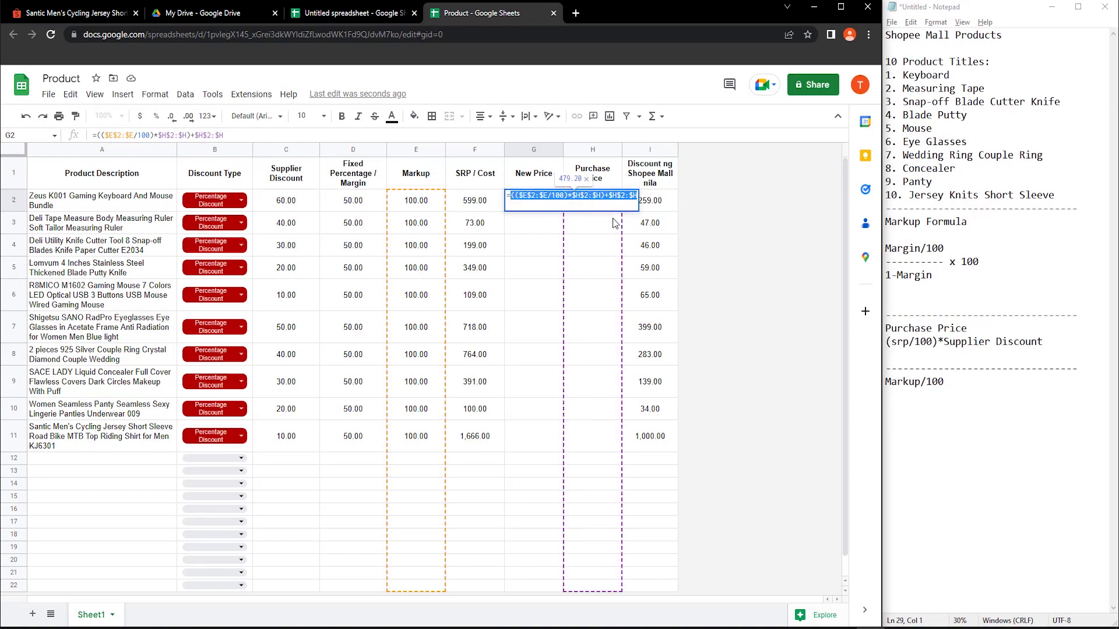
pyautogui.press('BackSpace')
pyautogui.write('if(')
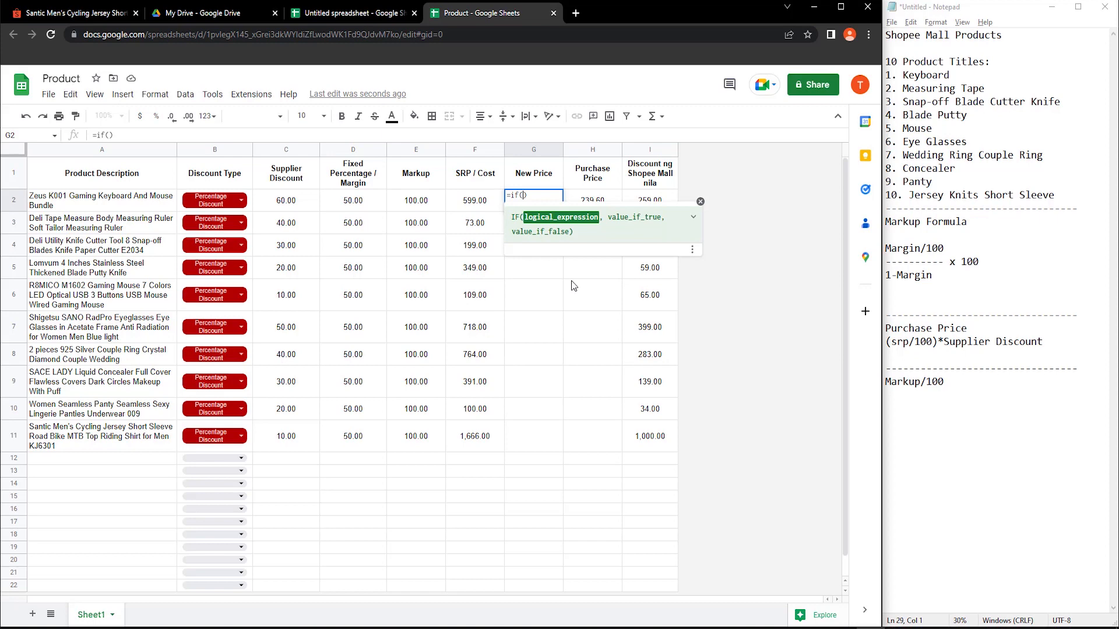
pyautogui.write('A2')
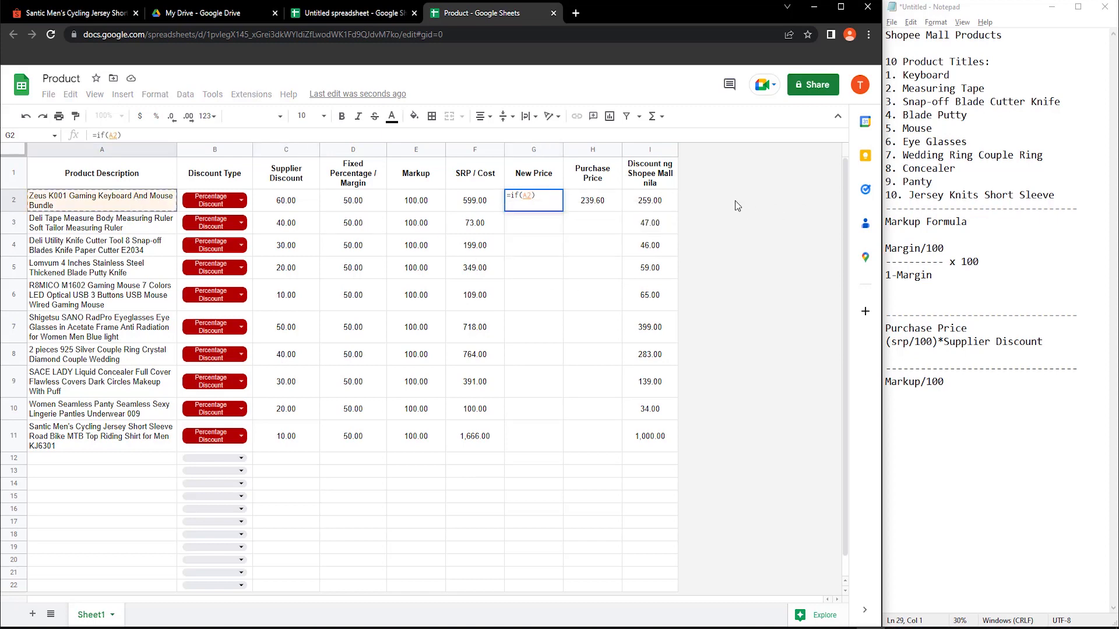
pyautogui.press('F4')
pyautogui.write(':$A')
pyautogui.write('=""')
pyautogui.write(',1,2')
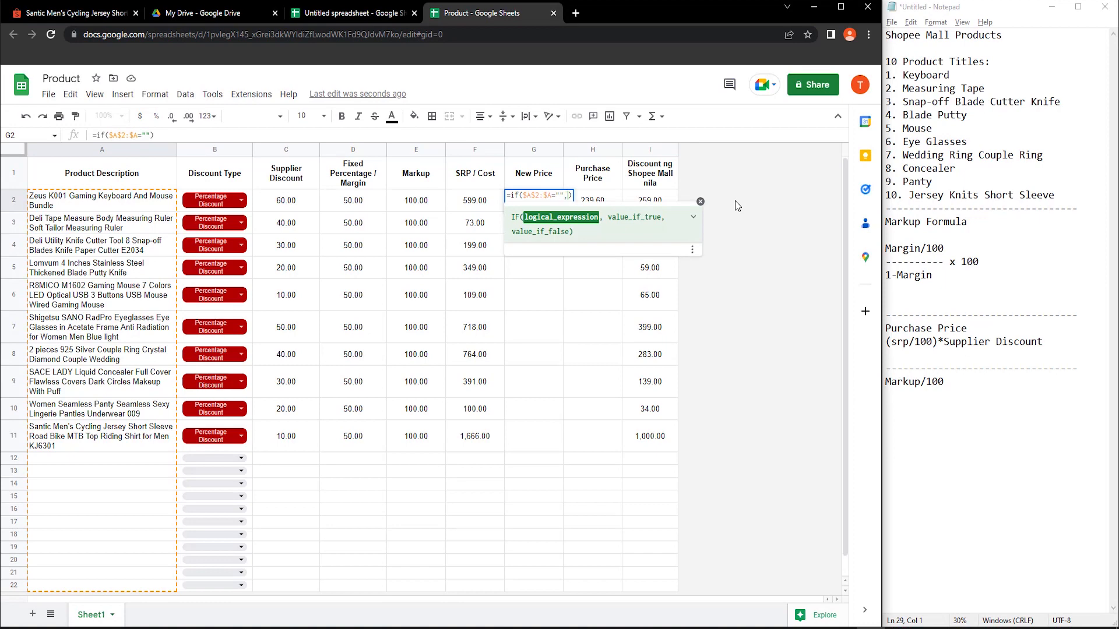
pyautogui.press('Return')
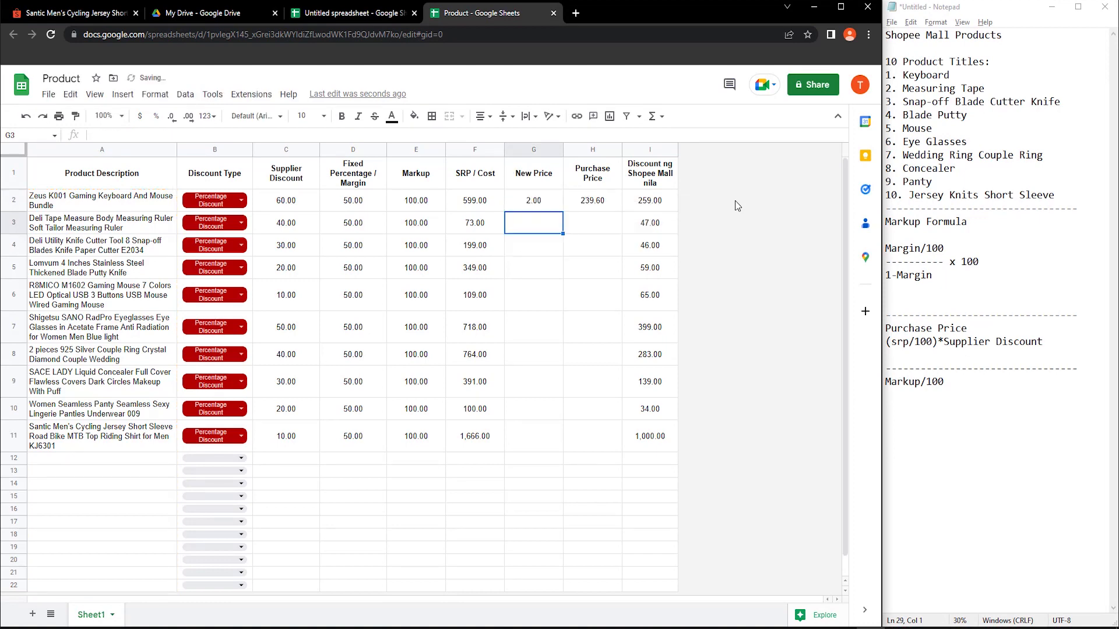
# Wrap the New Price IF formula in G2 in ArrayFormula so it fills the whole column.
pyautogui.doubleClick(543, 201)
pyautogui.hotkey('ctrl', 'shift', 'Return')
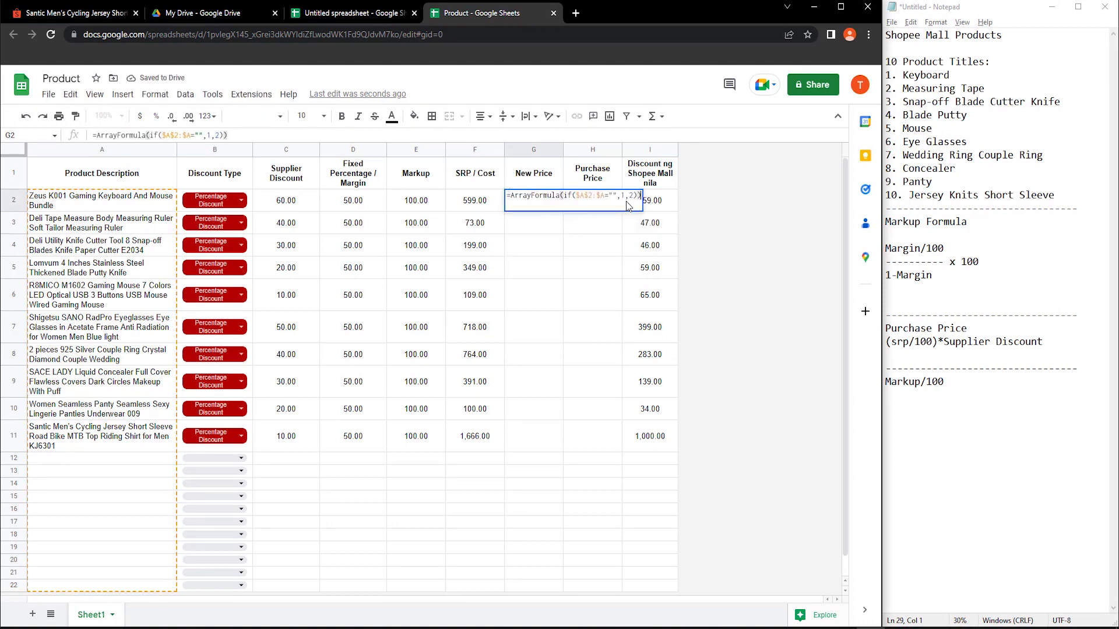
pyautogui.press('Return')
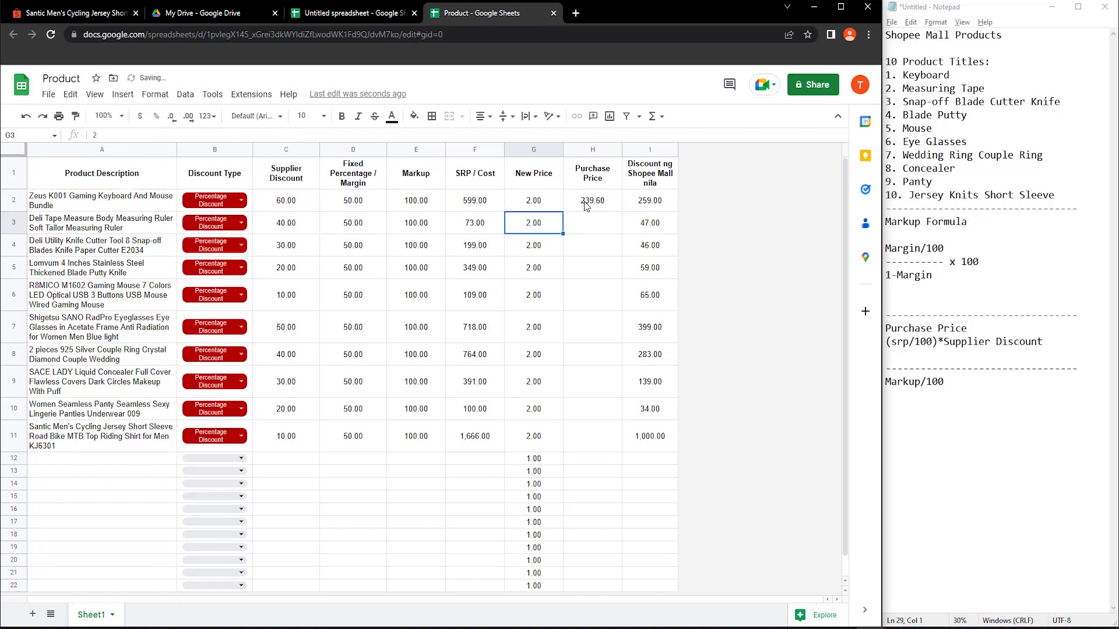
# Replace the placeholders in the G2 formula with "" for blank products and (($E$2:$E/100)*$H$2:$H)+$H$2:$H for the others.
pyautogui.doubleClick(520, 203)
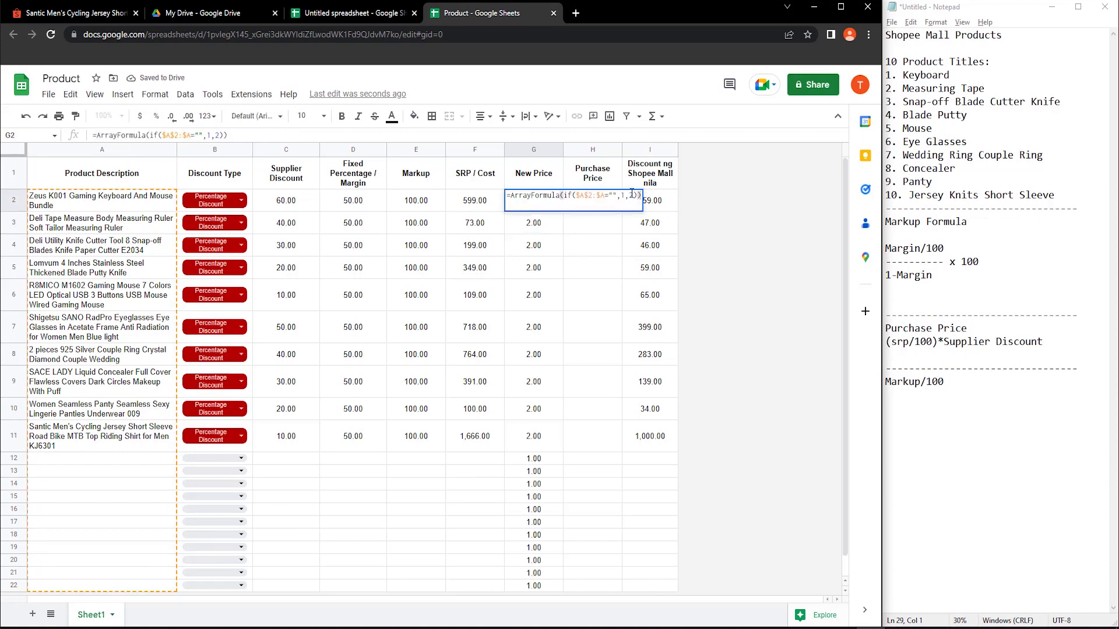
pyautogui.doubleClick(623, 195)
pyautogui.write('""')
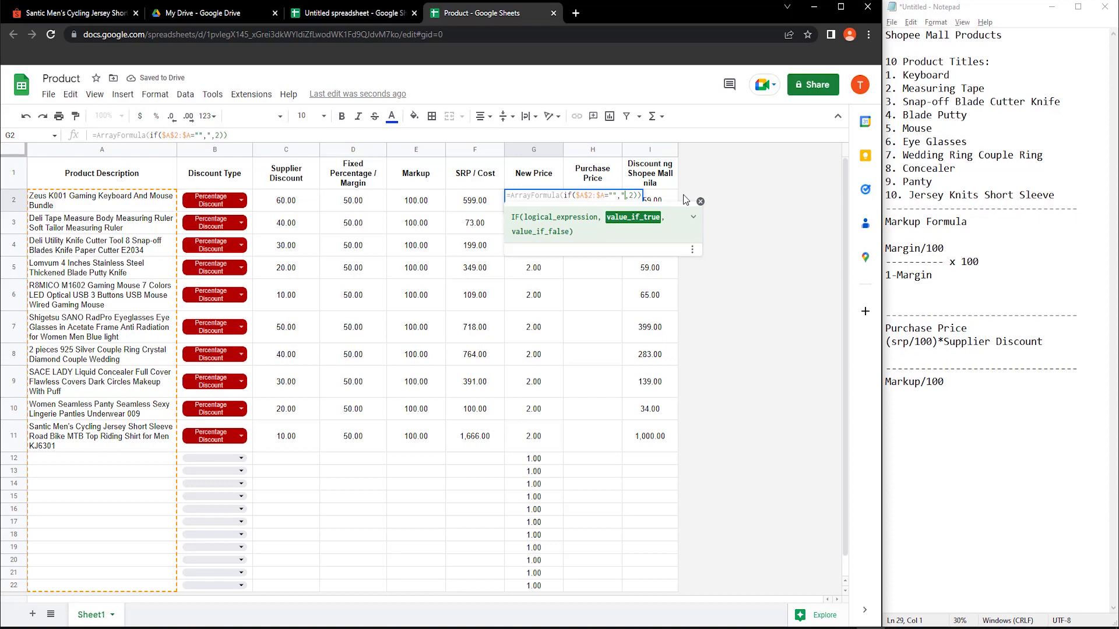
pyautogui.press('Right')
pyautogui.press('Right')
pyautogui.press('BackSpace')
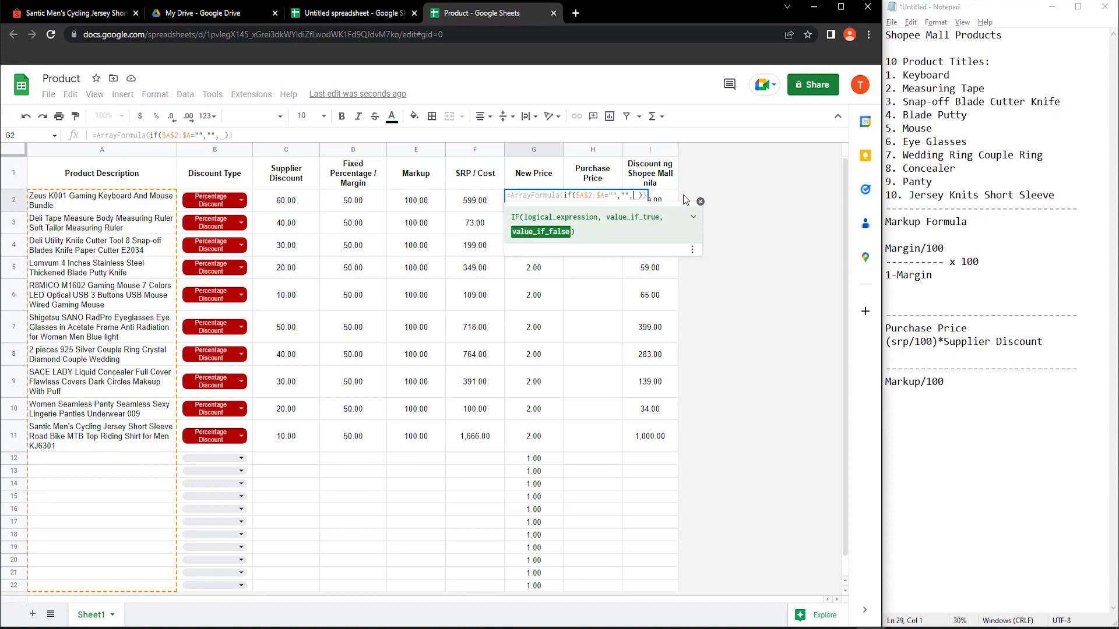
pyautogui.write('(($E$2:$E/100)*$H$2:$H)+$H$2:$H')
pyautogui.press('Return')
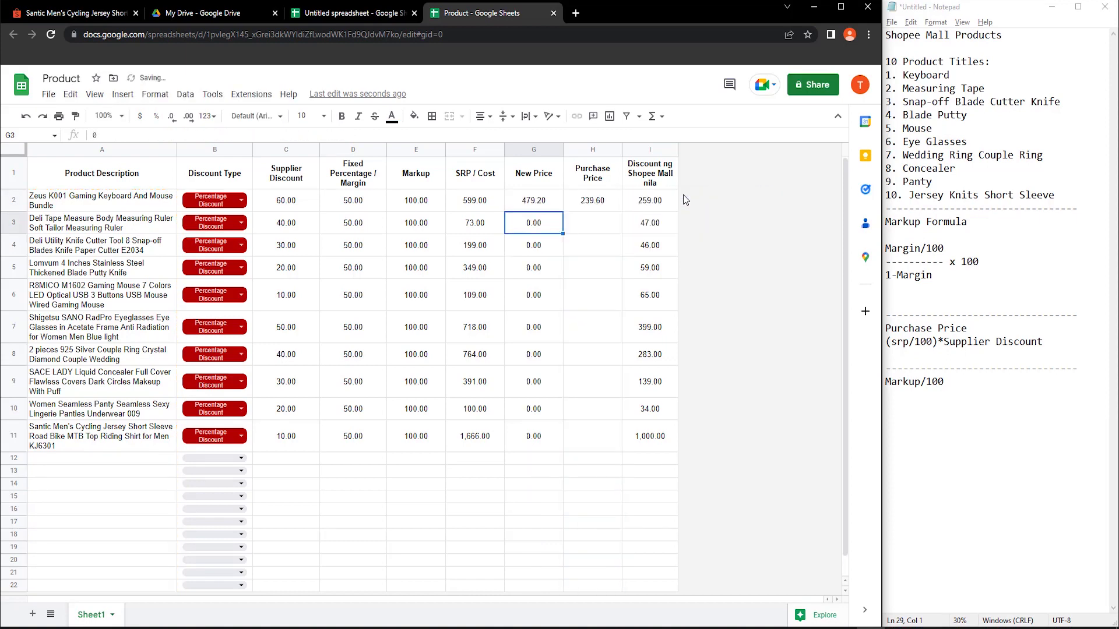
# Cut the existing Purchase Price expression out of H2 and start an IF in its place with the condition $A$2:$A="".
pyautogui.doubleClick(592, 195)
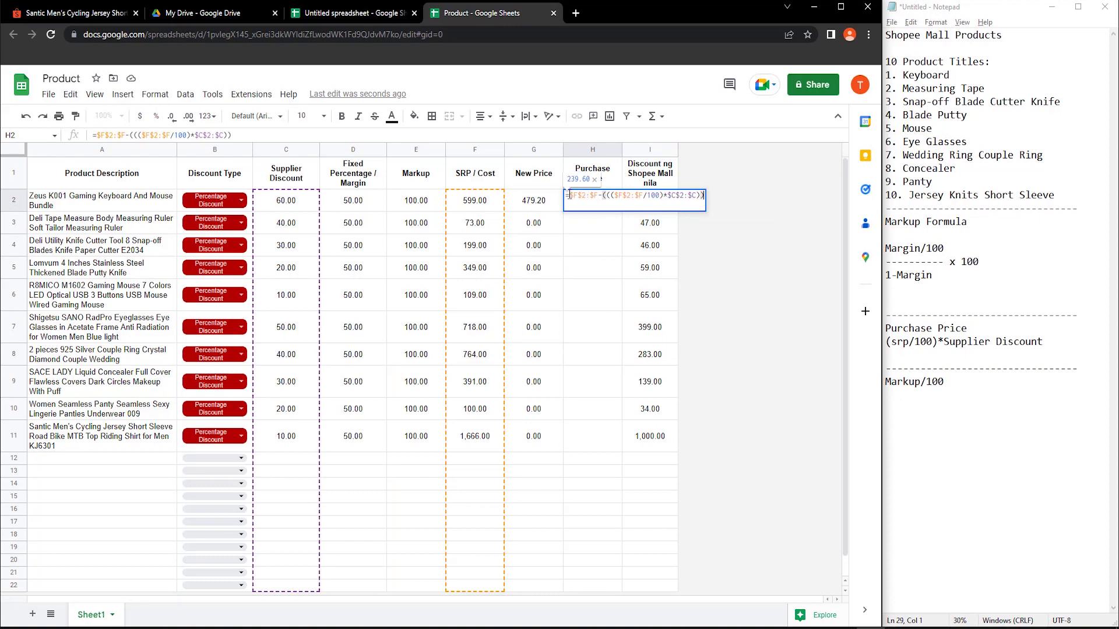
pyautogui.moveTo(568, 195); pyautogui.dragTo(775, 201)
pyautogui.write('=')
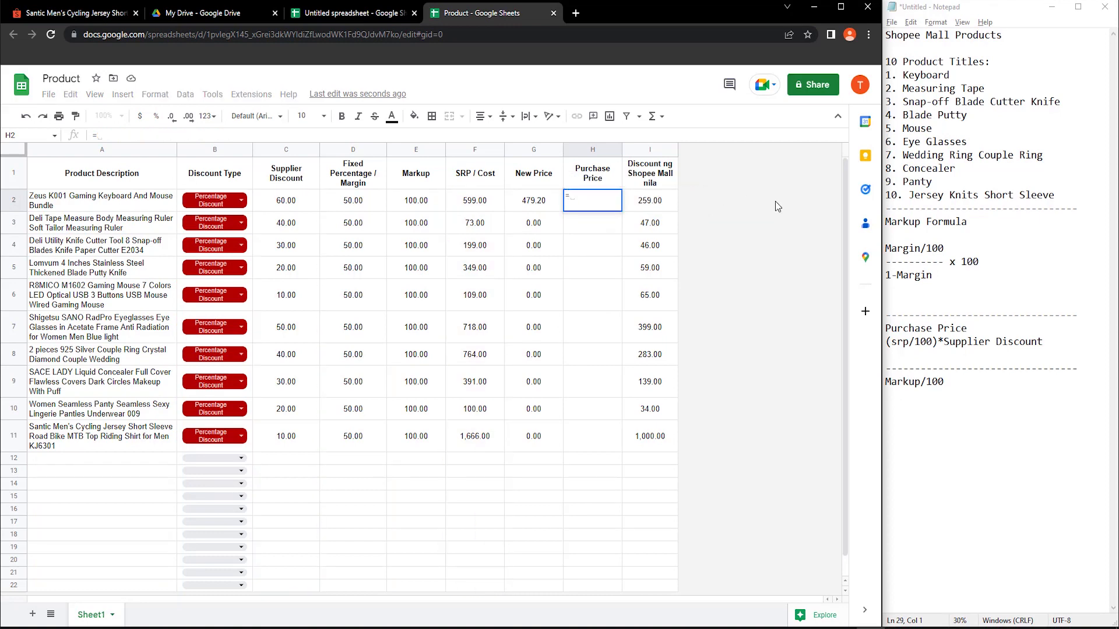
pyautogui.write('()')
pyautogui.press('BackSpace')
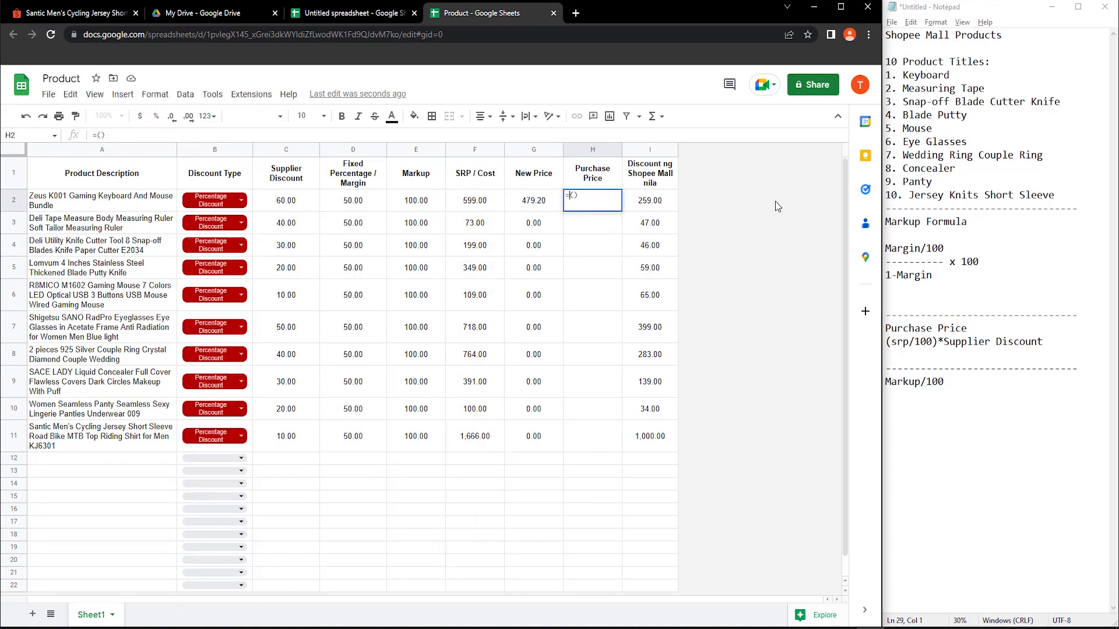
pyautogui.write('if(')
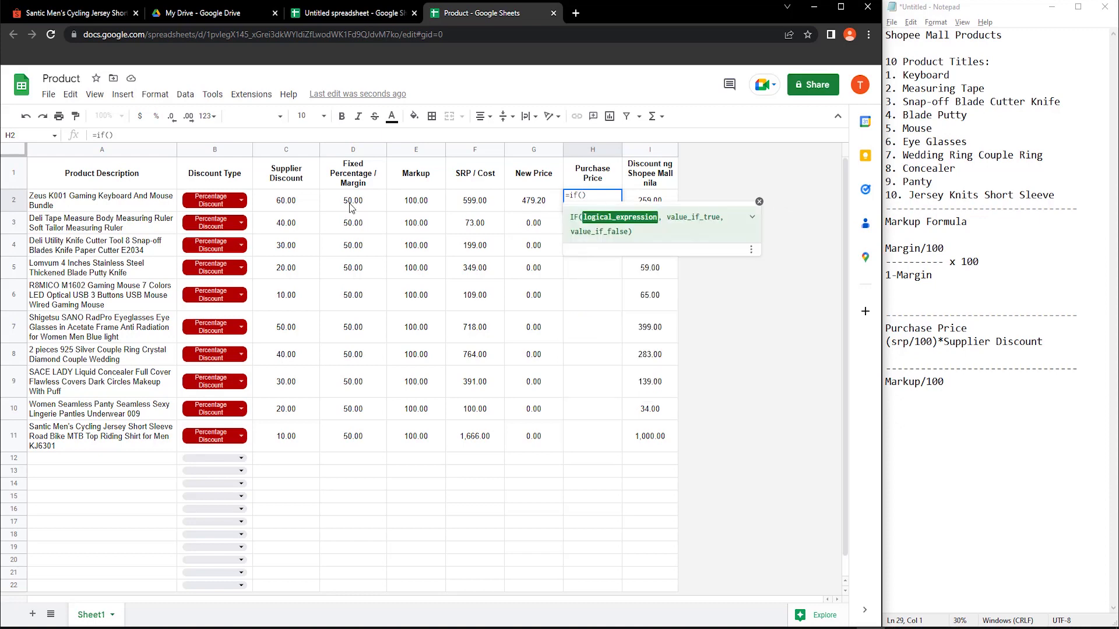
pyautogui.click(164, 204)
pyautogui.write('A2A')
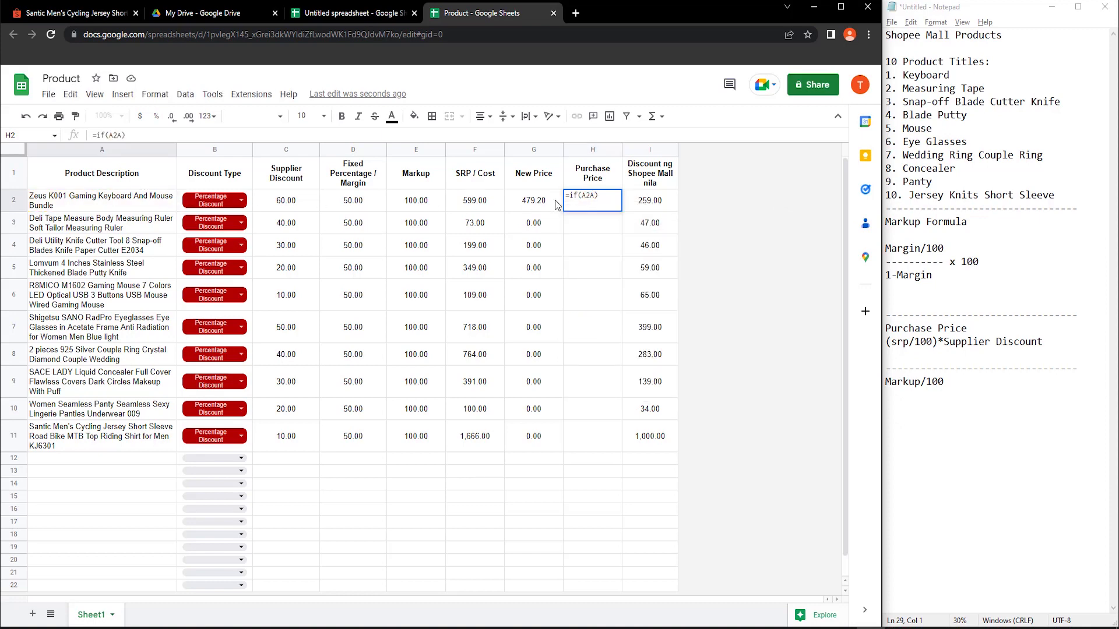
pyautogui.press('BackSpace')
pyautogui.write(':A')
pyautogui.press('F4')
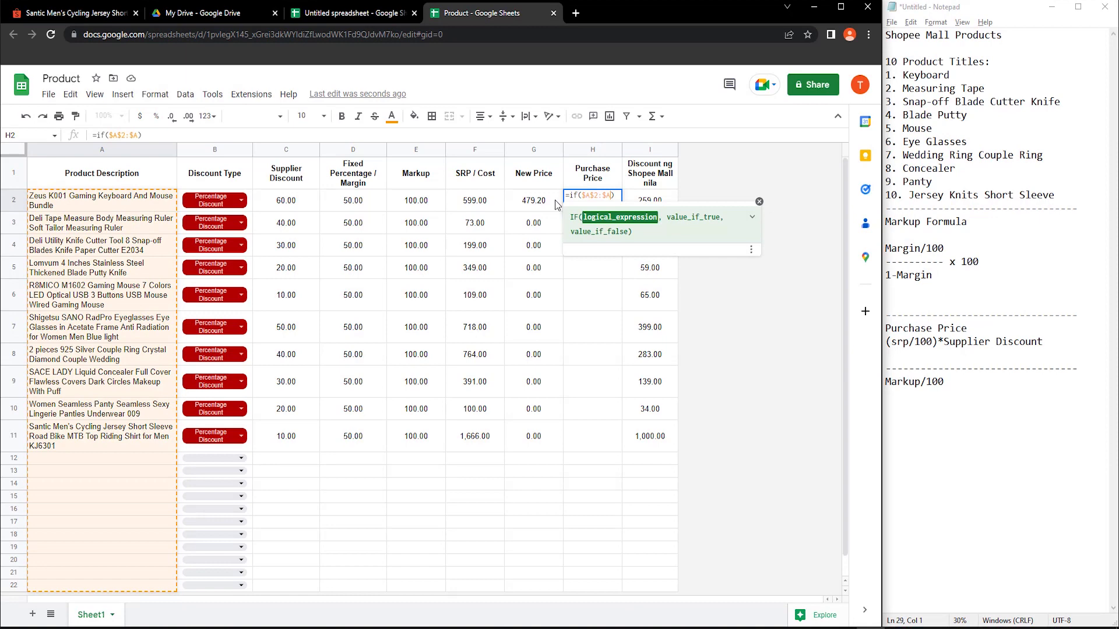
pyautogui.write('=""')
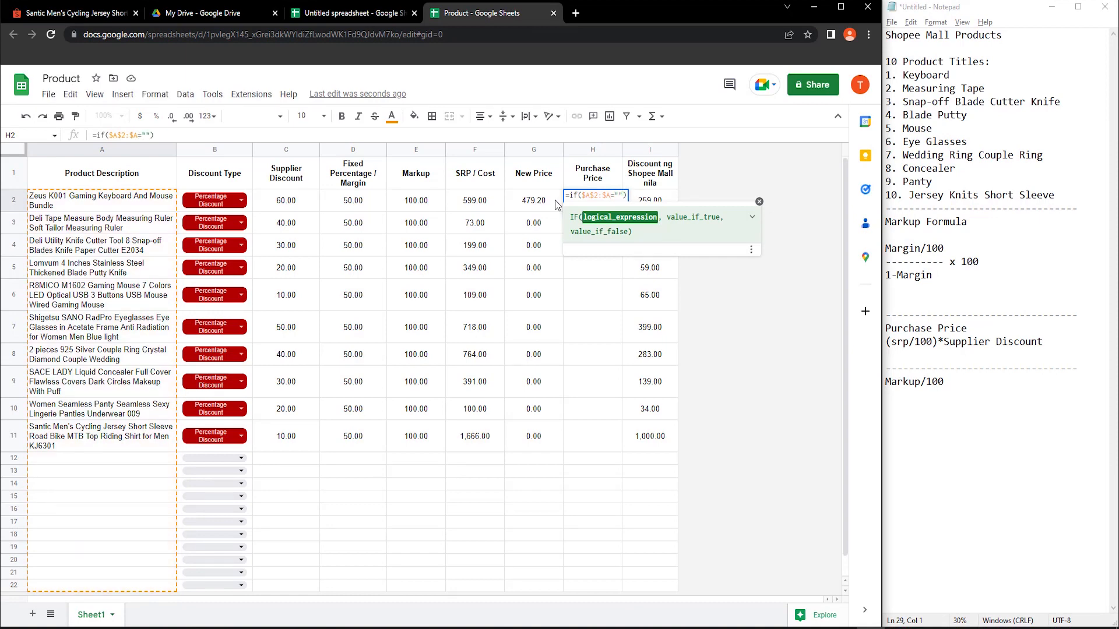
# Complete the H2 IF with "" for blank products and the cut expression $F$2:$F-((($F$2:$F/100)*$C$2:$C)) for the others.
pyautogui.write(',"",')
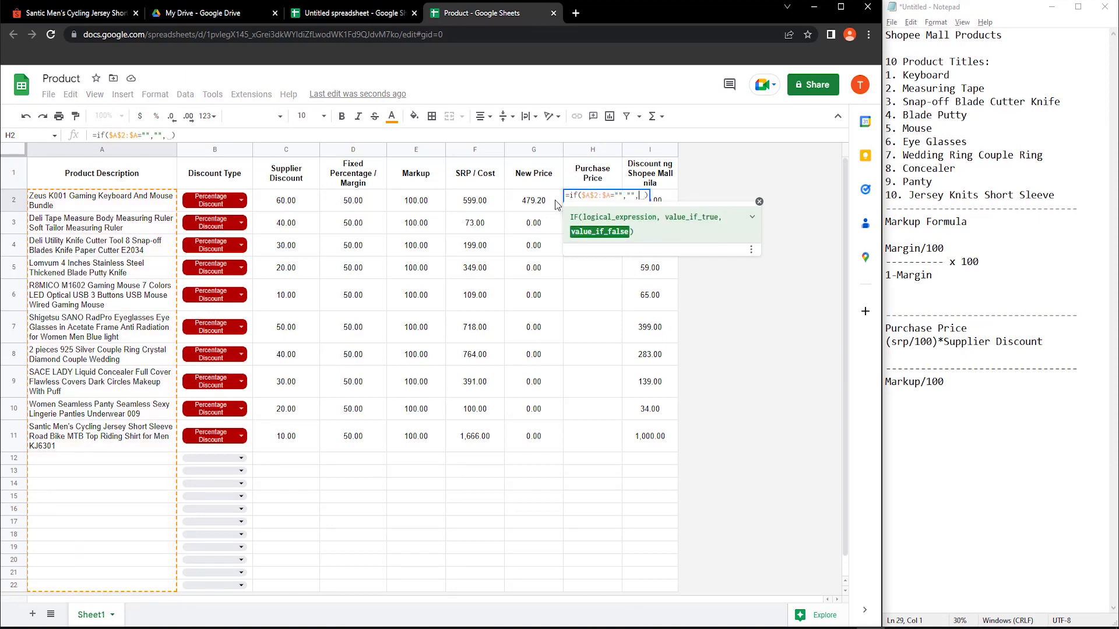
pyautogui.hotkey('ctrl', 'v')
pyautogui.press('Return')
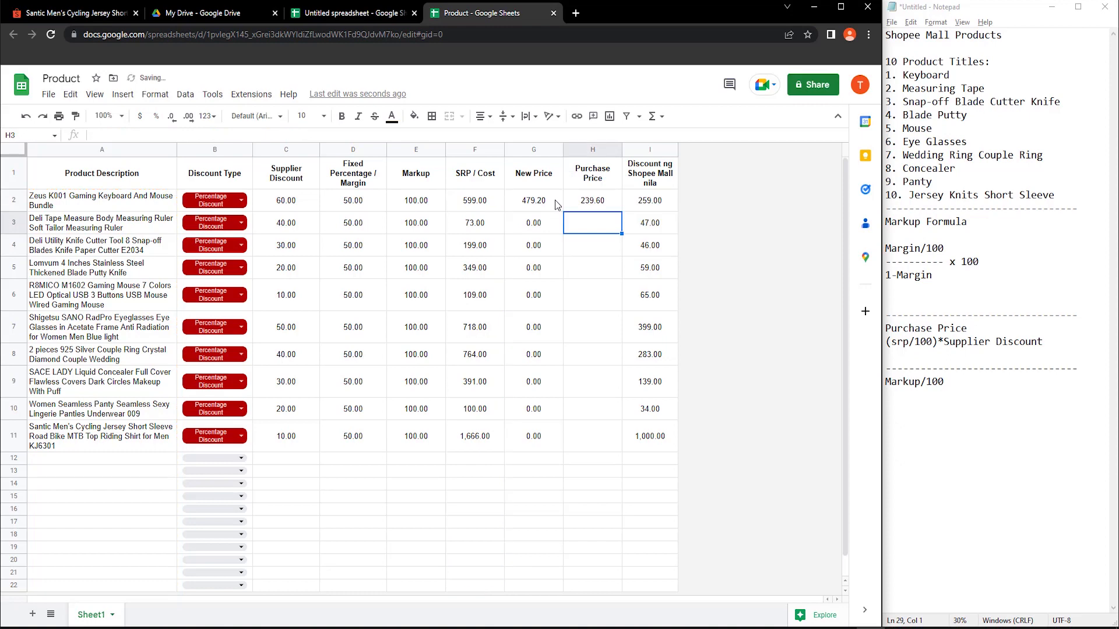
# Wrap the Purchase Price IF formula in H2 in ArrayFormula so it fills the whole column.
pyautogui.doubleClick(588, 200)
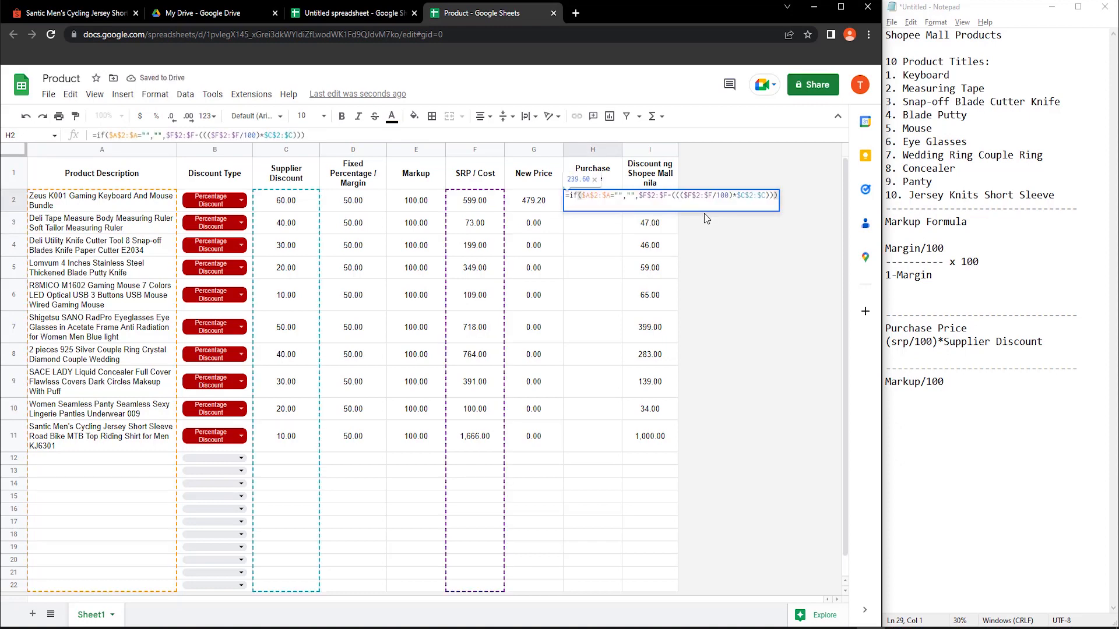
pyautogui.hotkey('ctrl', 'shift', 'Return')
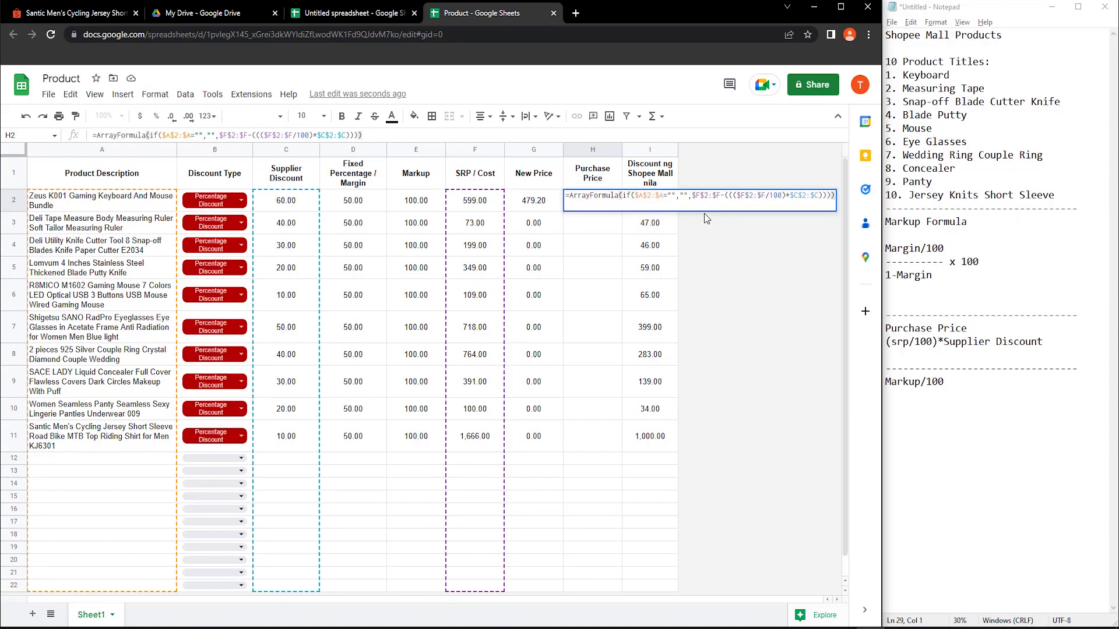
pyautogui.press('Return')
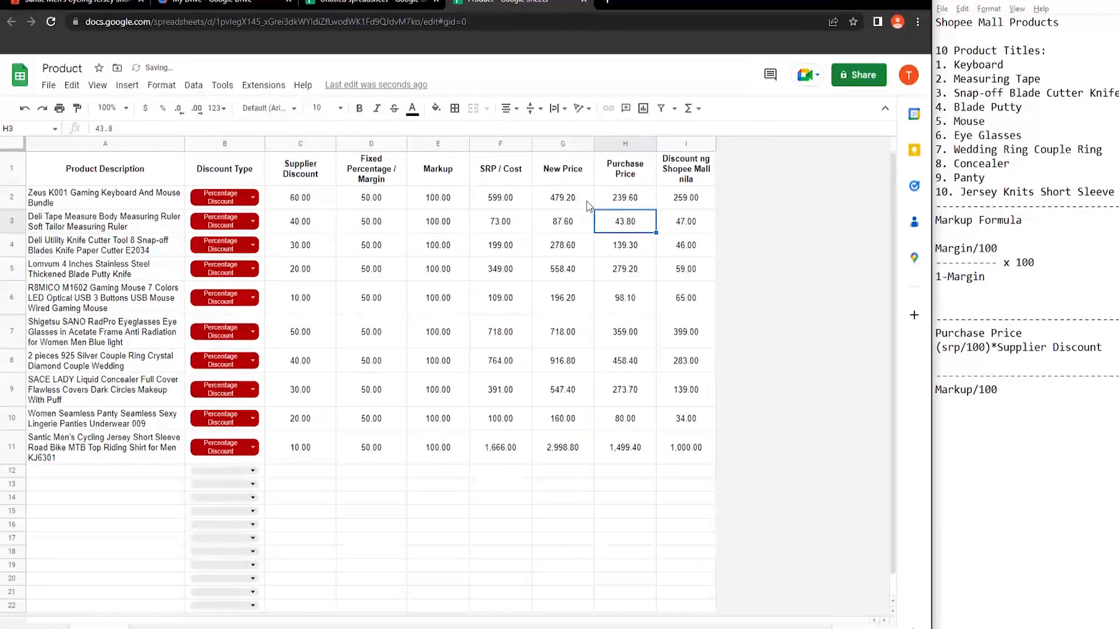